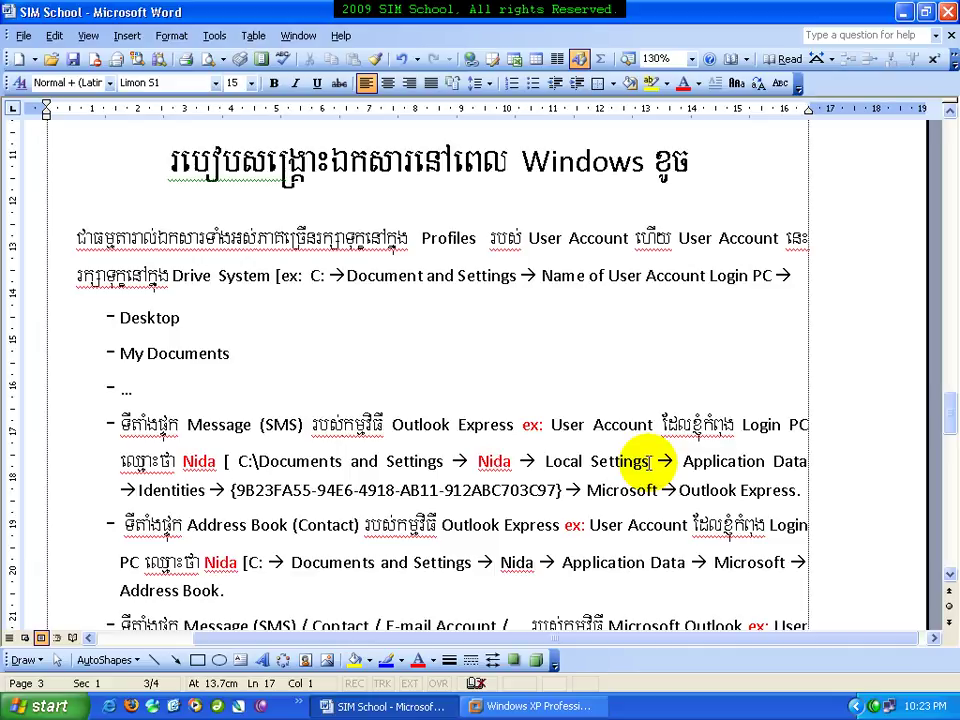
- Switch from Word to Windows Explorer and browse to C:\Documents and Settings\Administrator
left_click(903, 12)
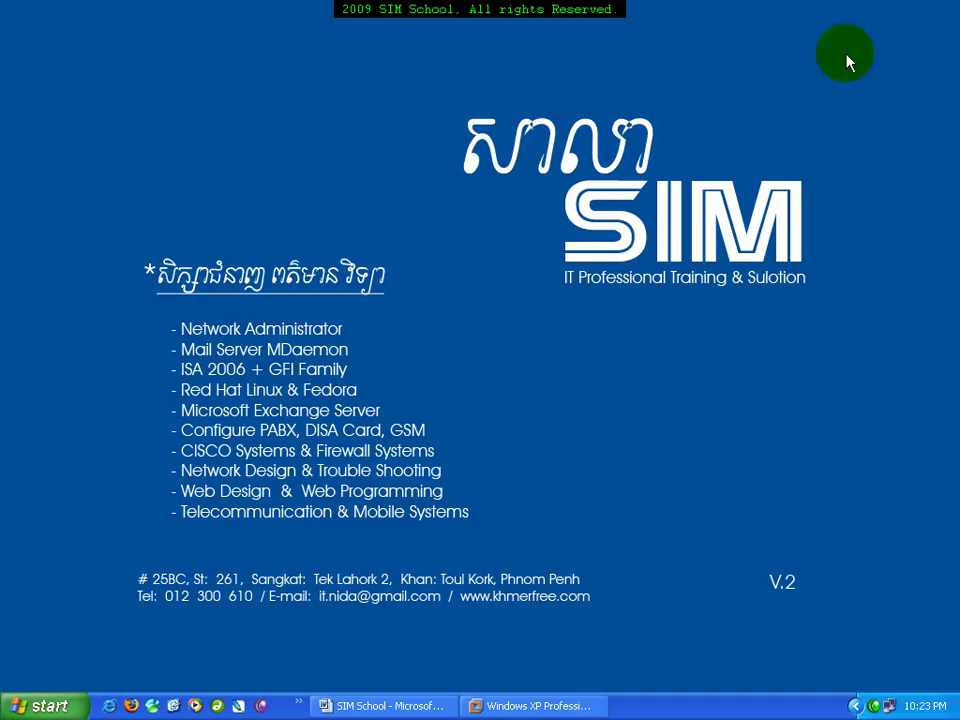
key("super+e")
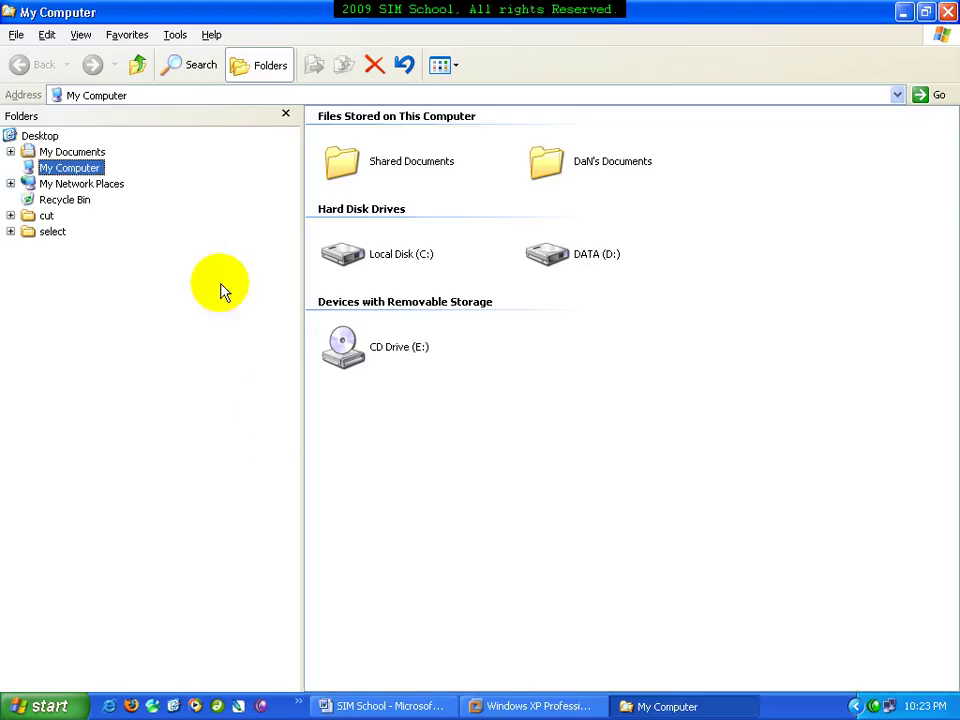
left_click(95, 184)
left_click(137, 202)
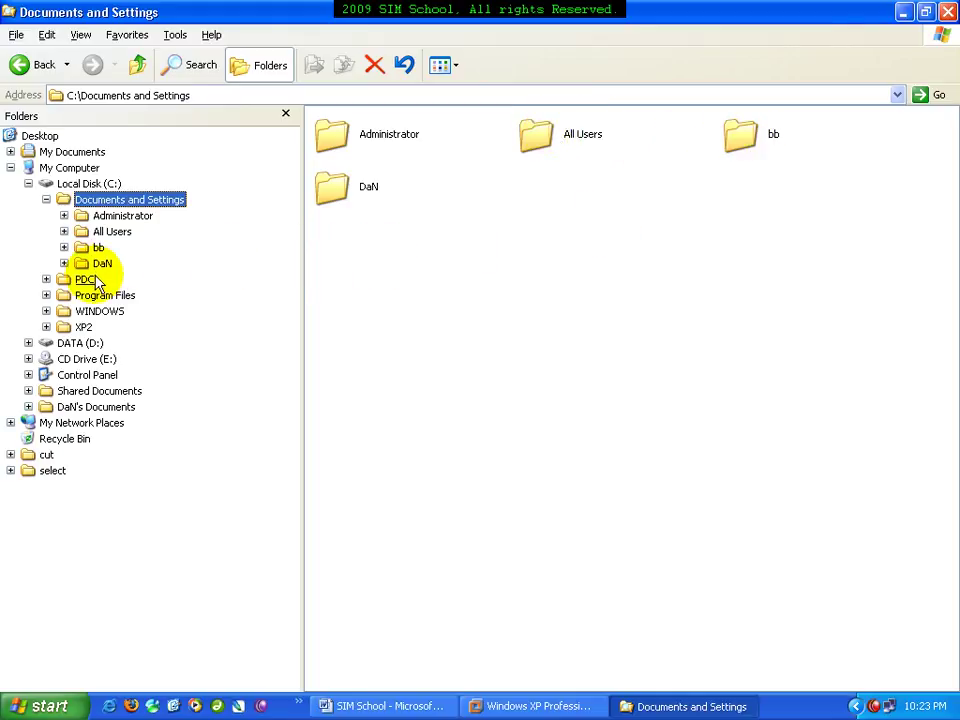
left_click(115, 215)
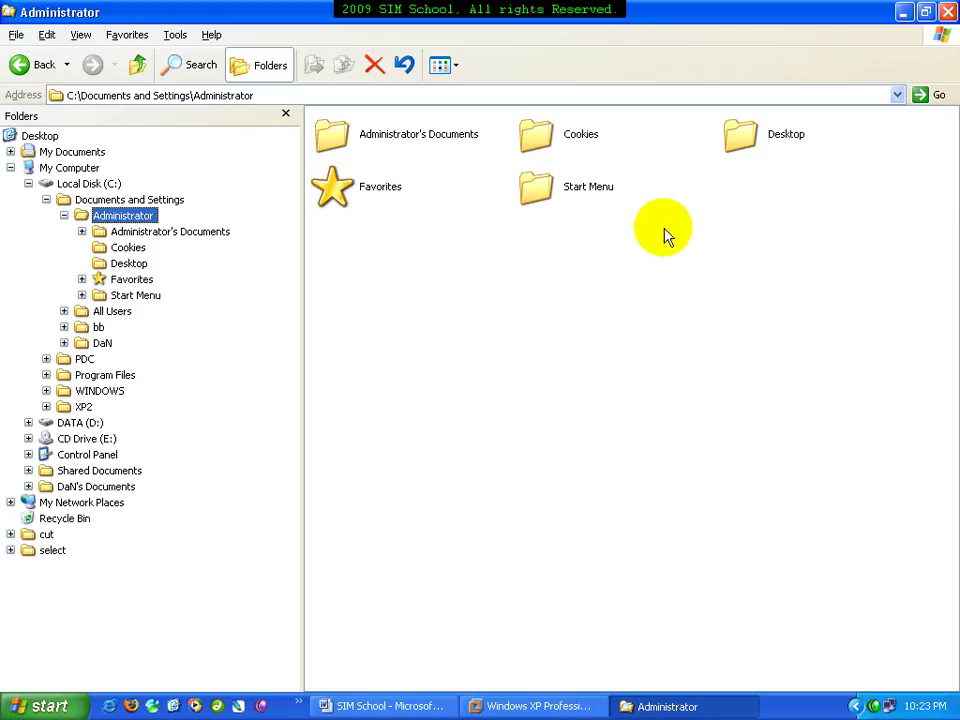
- Set the folder options to show hidden files and folders, and select the Local Settings folder in the Administrator profile
left_click(174, 38)
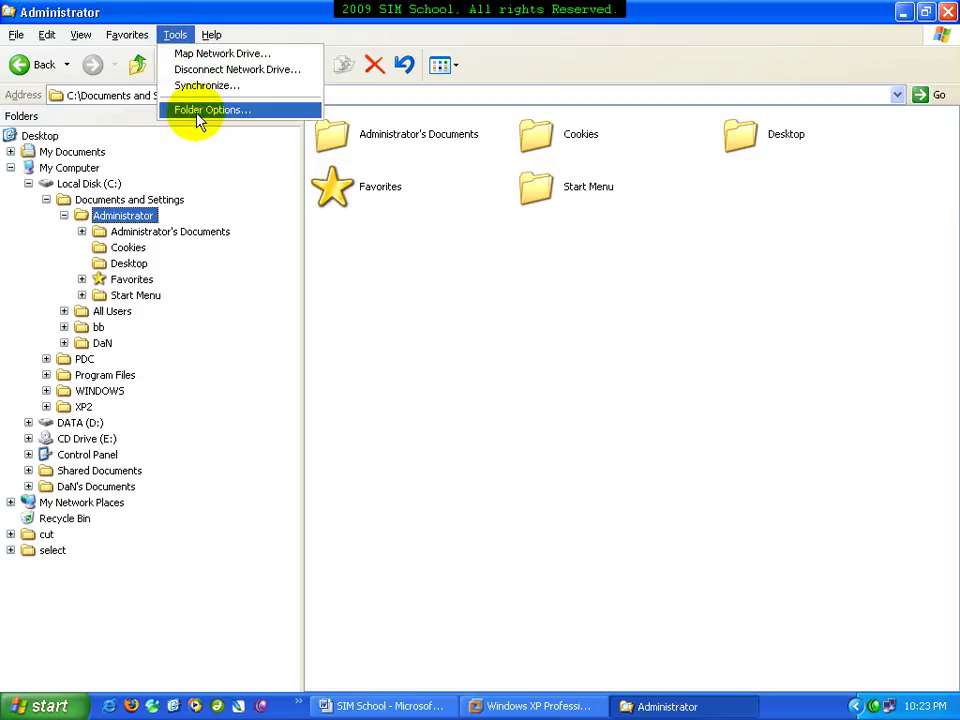
left_click(198, 112)
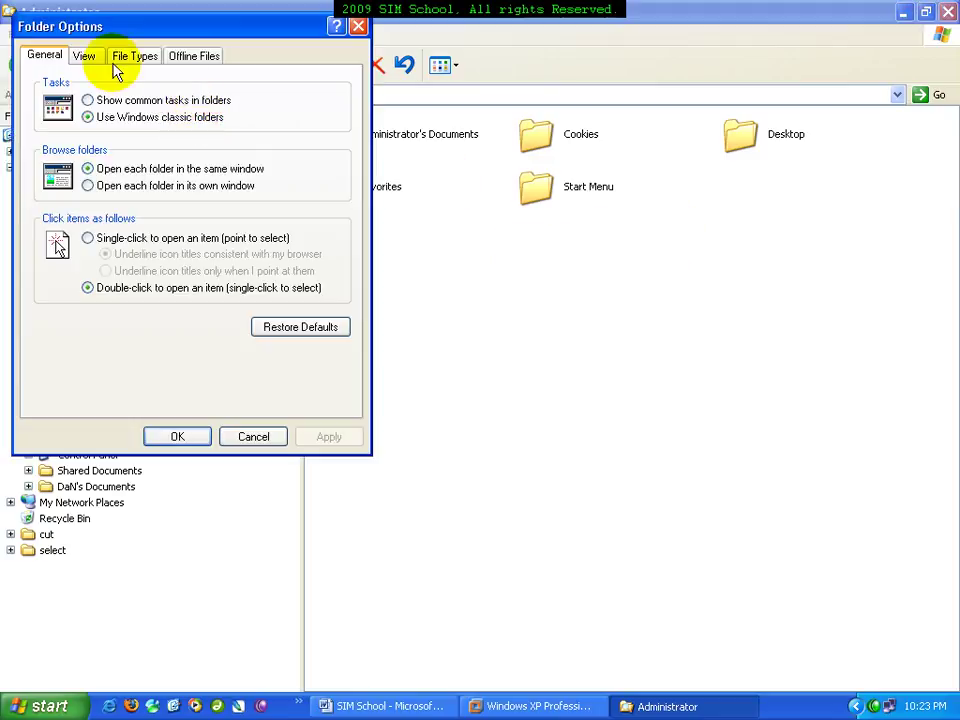
left_click(88, 57)
left_click(115, 347)
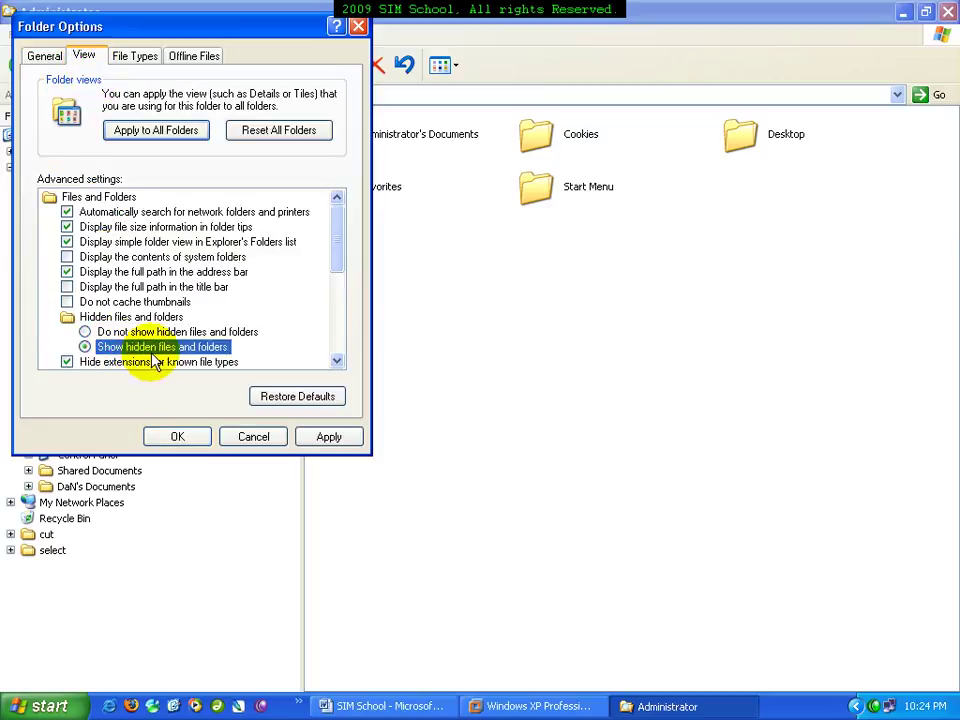
left_click(196, 436)
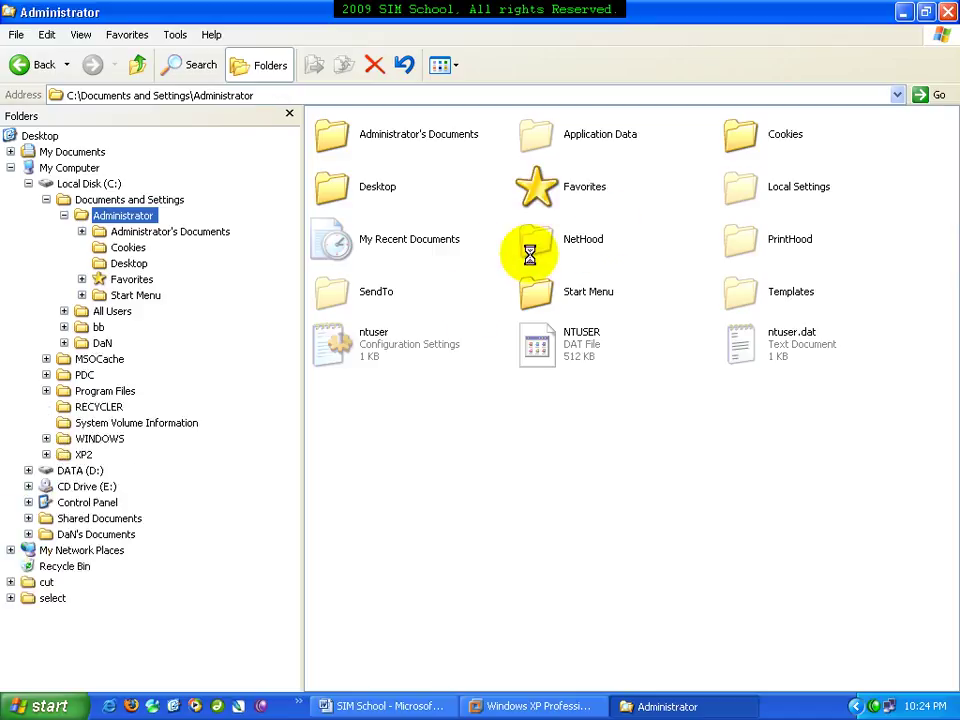
left_click(752, 193)
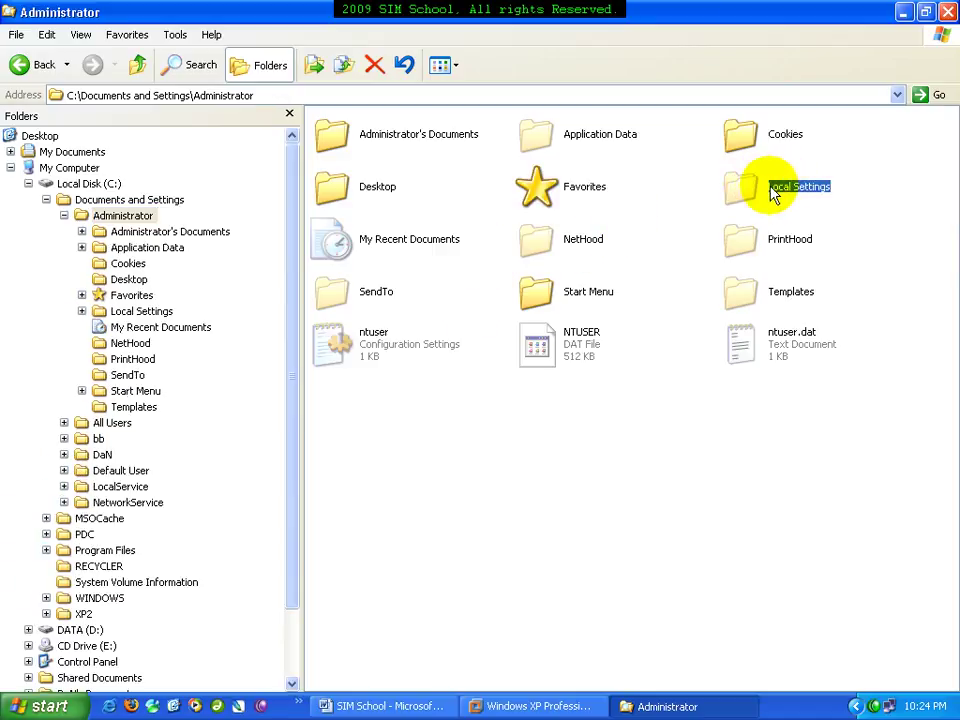
- Set the folder options to not show hidden files and folders, and close the Explorer window
left_click(174, 34)
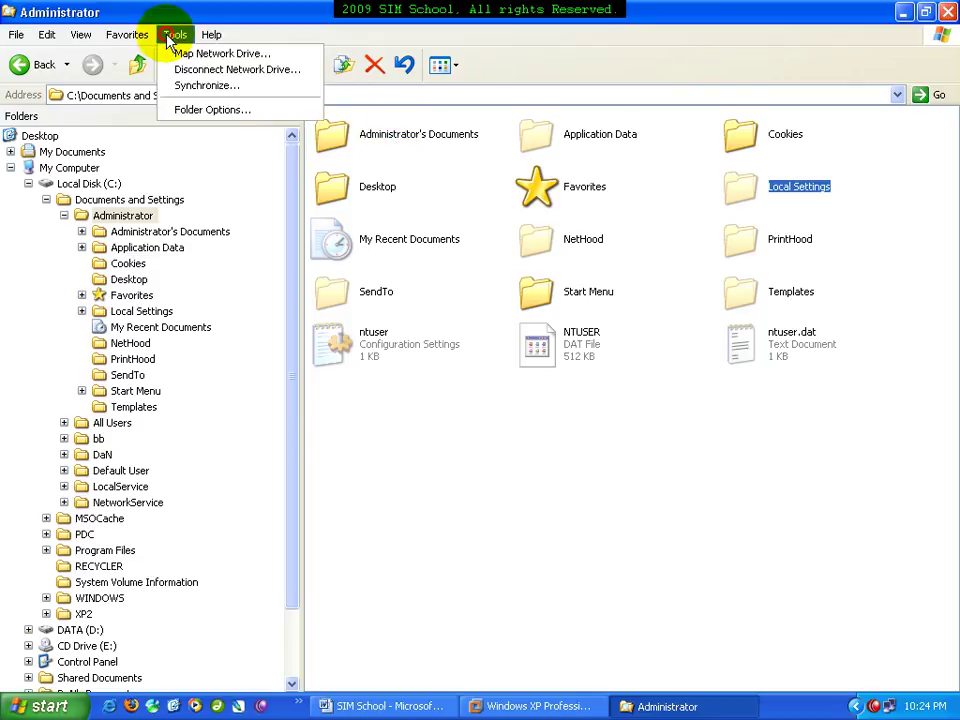
left_click(193, 110)
left_click(84, 55)
left_click(128, 334)
left_click(180, 436)
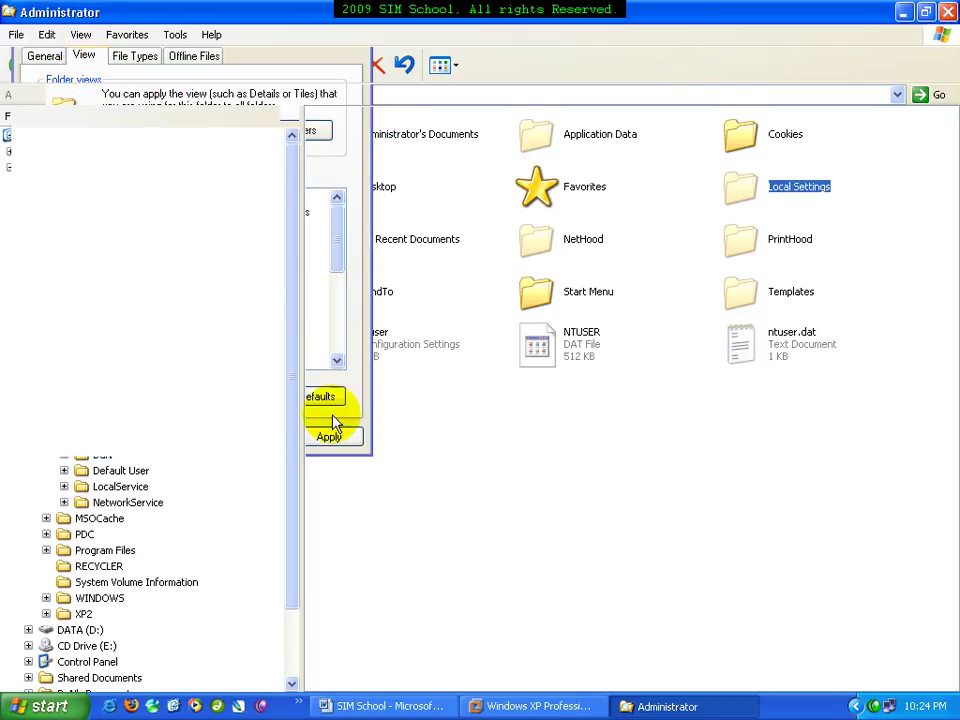
left_click(948, 12)
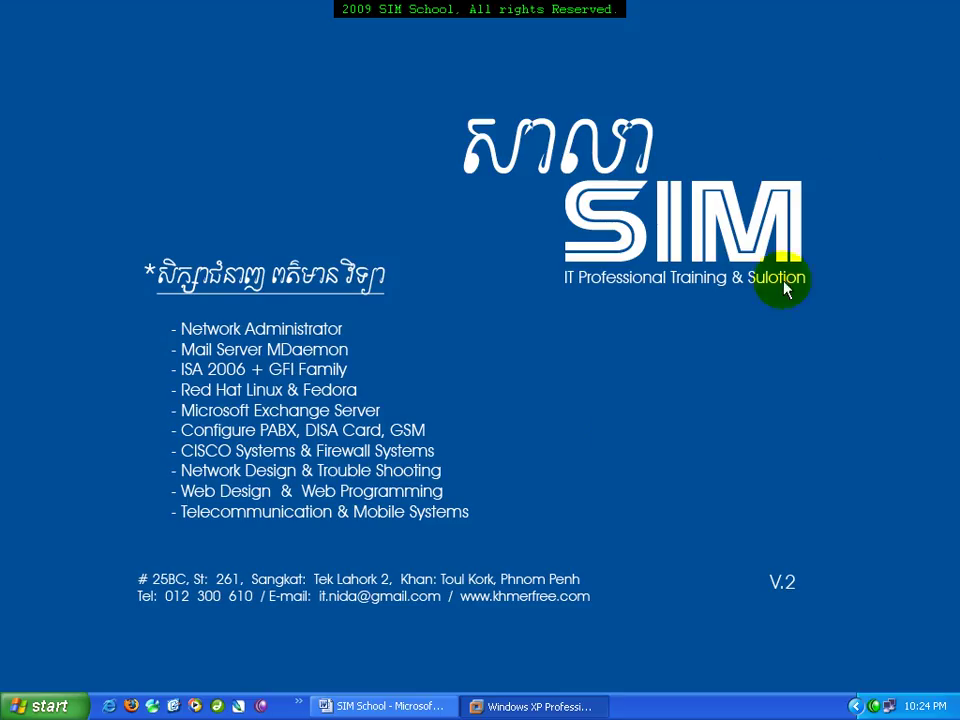
- Return to the SIM School document in Word and review the profile storage paths for Outlook Express, Address Book and Microsoft Outlook through page 4
left_click(429, 704)
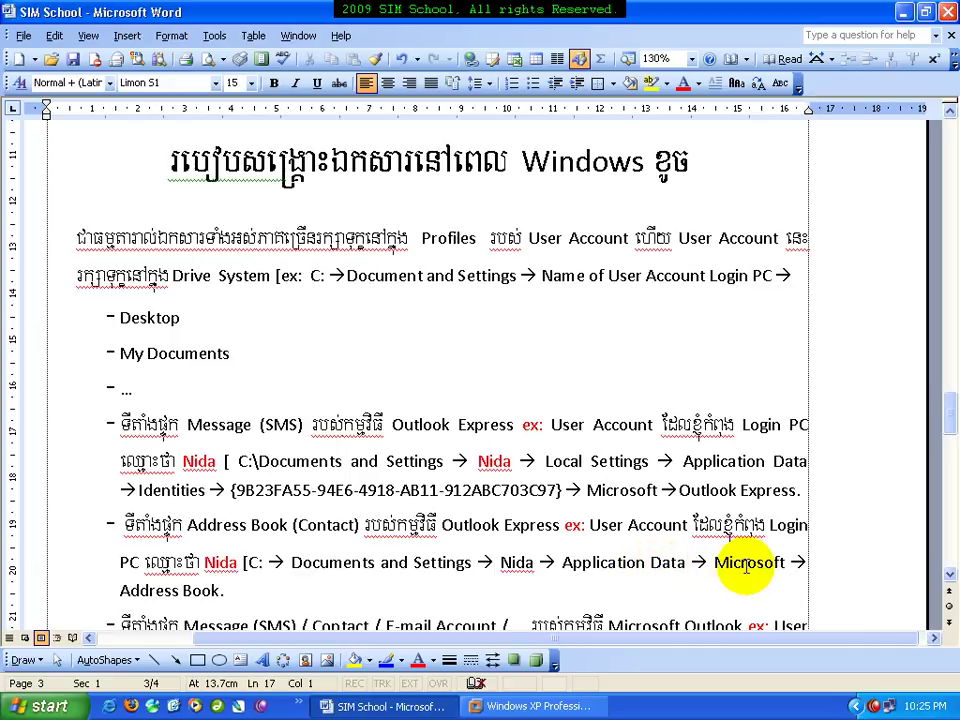
left_click(246, 591)
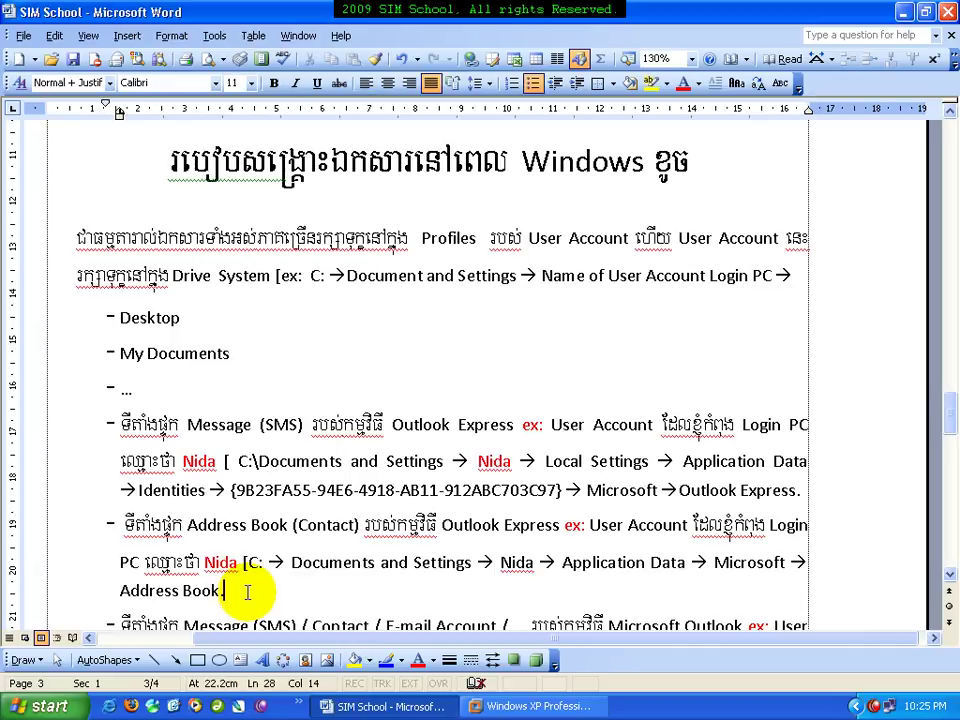
left_click_drag(949, 420, 949, 438)
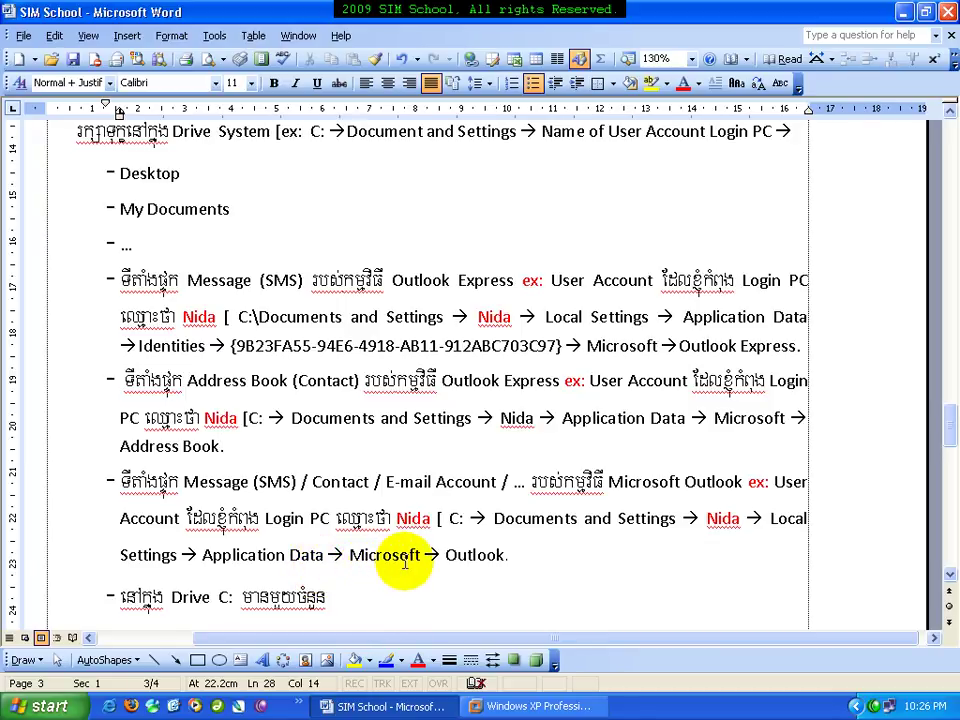
left_click(520, 557)
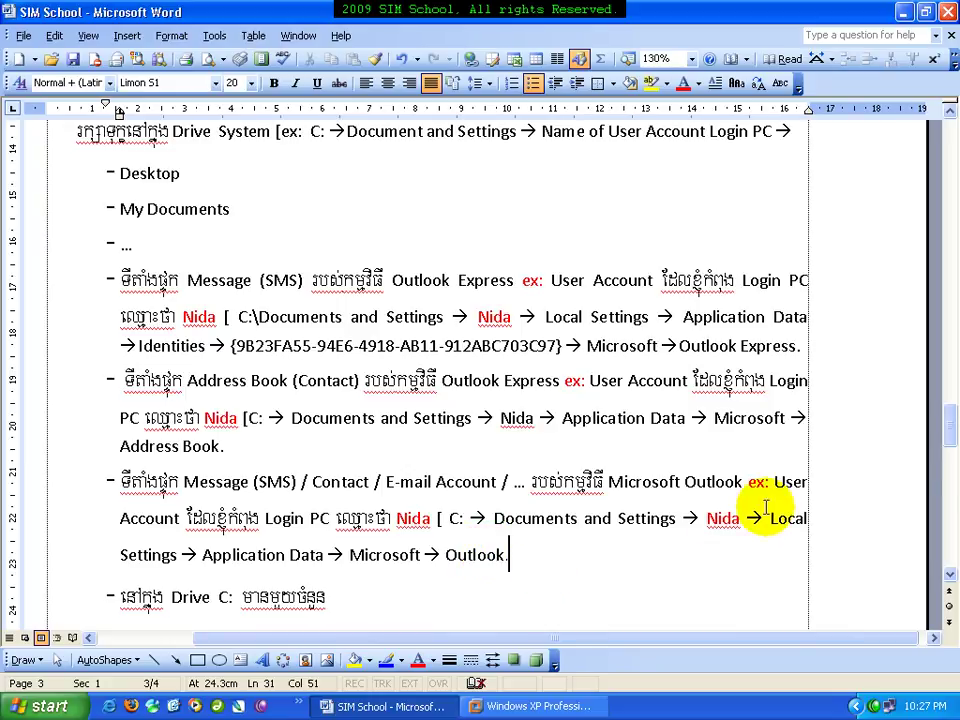
left_click_drag(948, 437, 941, 446)
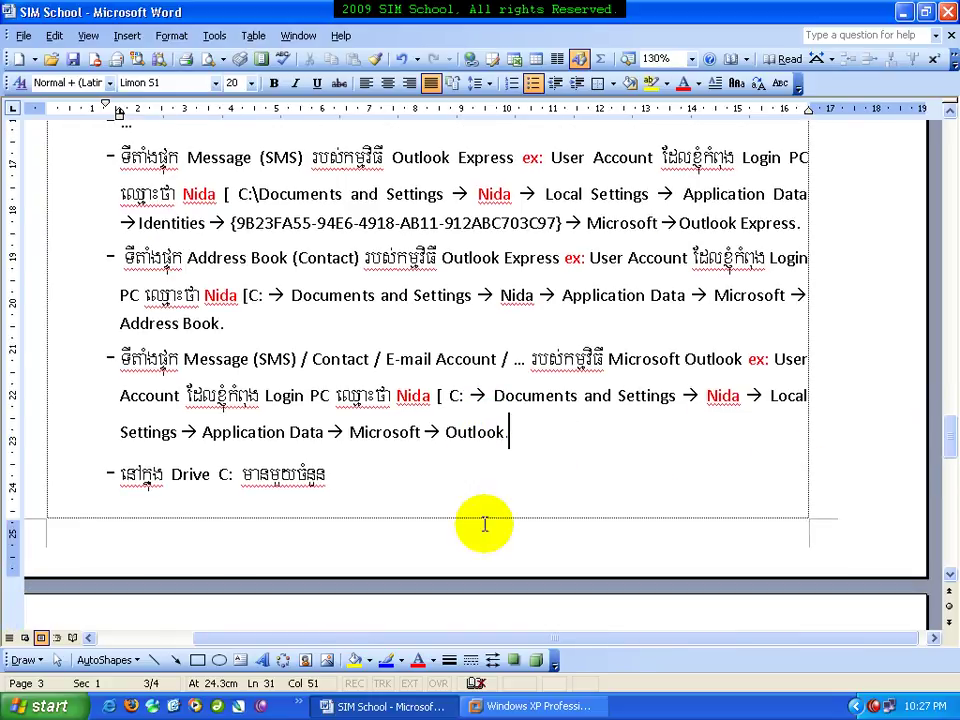
left_click(335, 480)
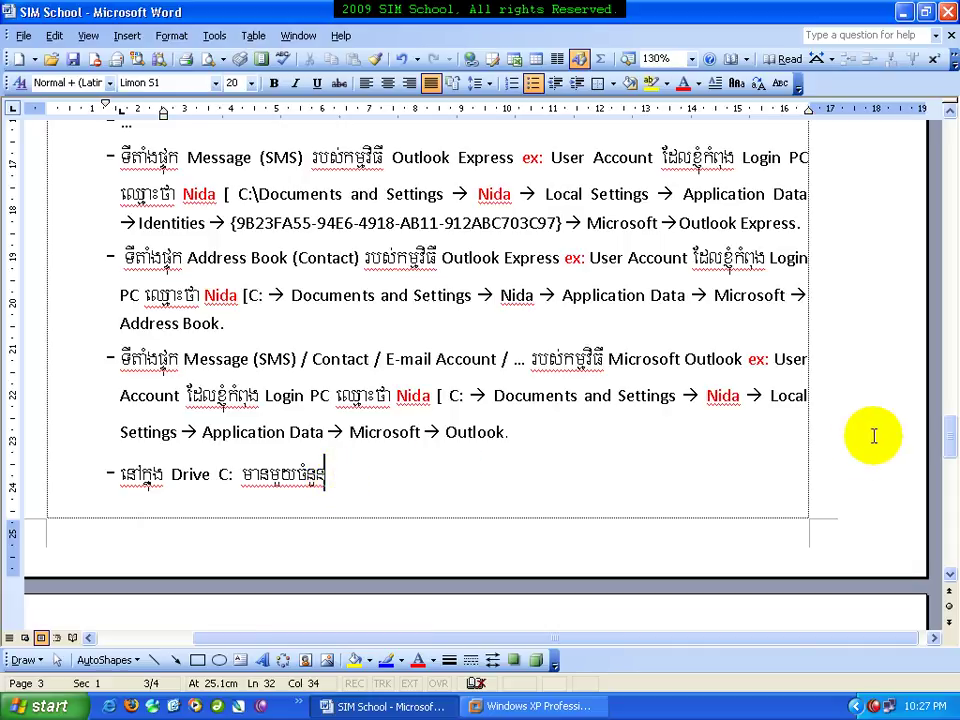
mouse_move(950, 440)
left_mouse_down()
mouse_move(949, 429)
mouse_move(945, 440)
left_mouse_up()
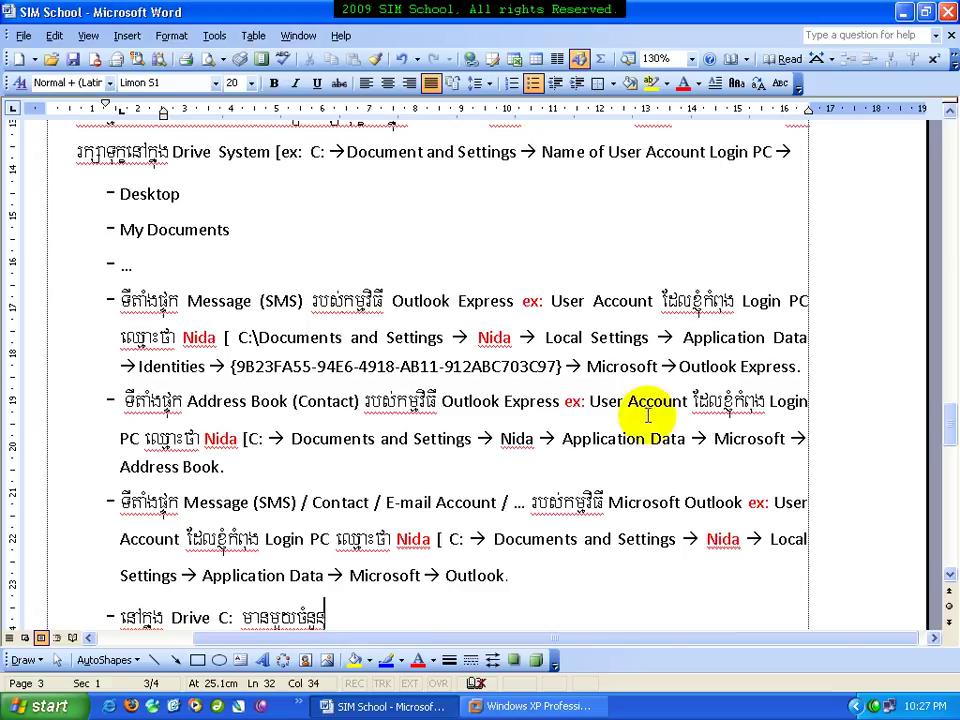
left_click_drag(946, 422, 950, 481)
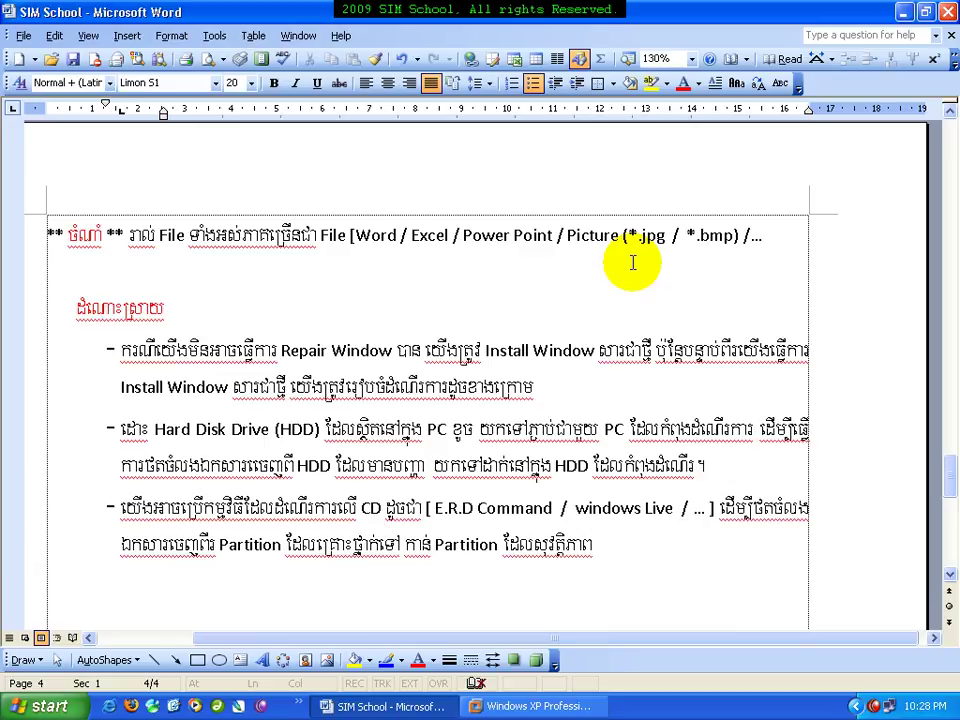
- Examine the solution bullets on page 4 about reinstalling Windows and copying files from the failed PC's HDD
left_click(167, 311)
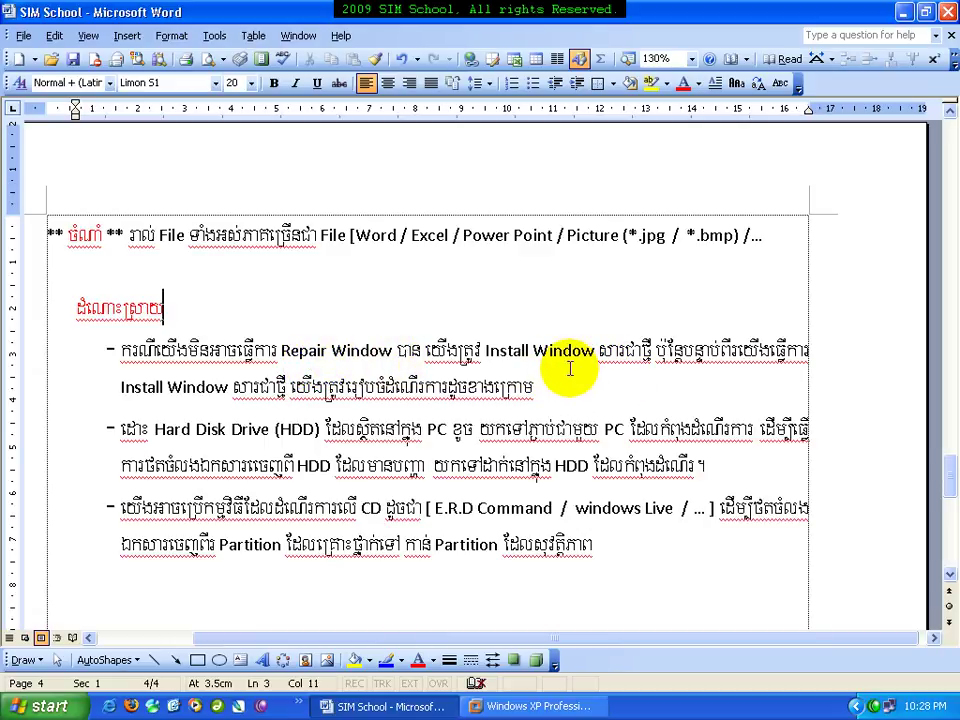
left_click_drag(487, 350, 580, 352)
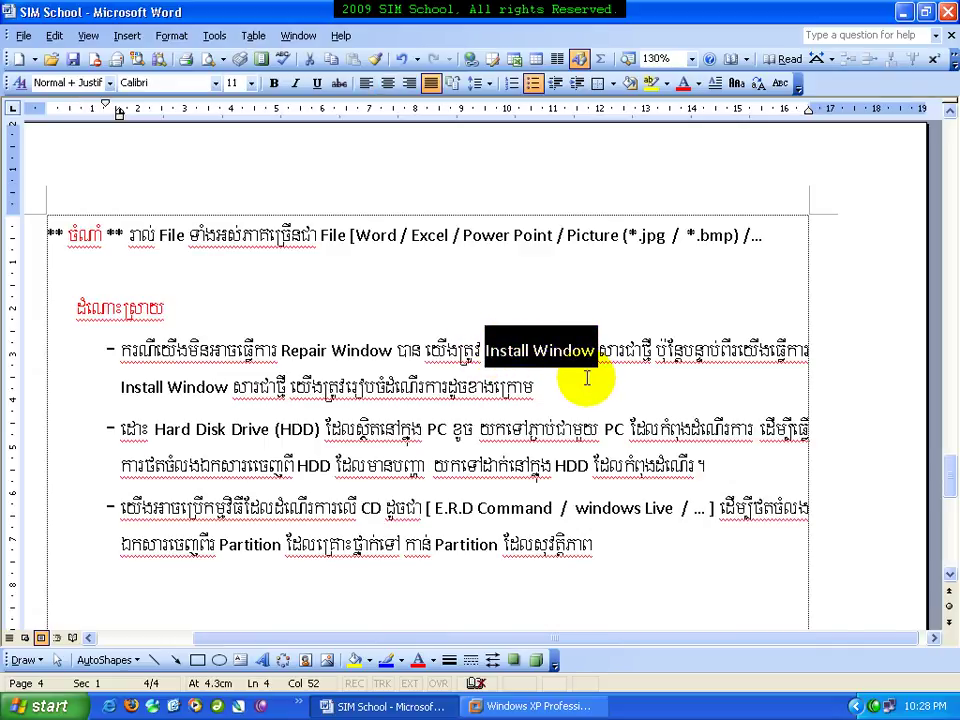
left_click(667, 377)
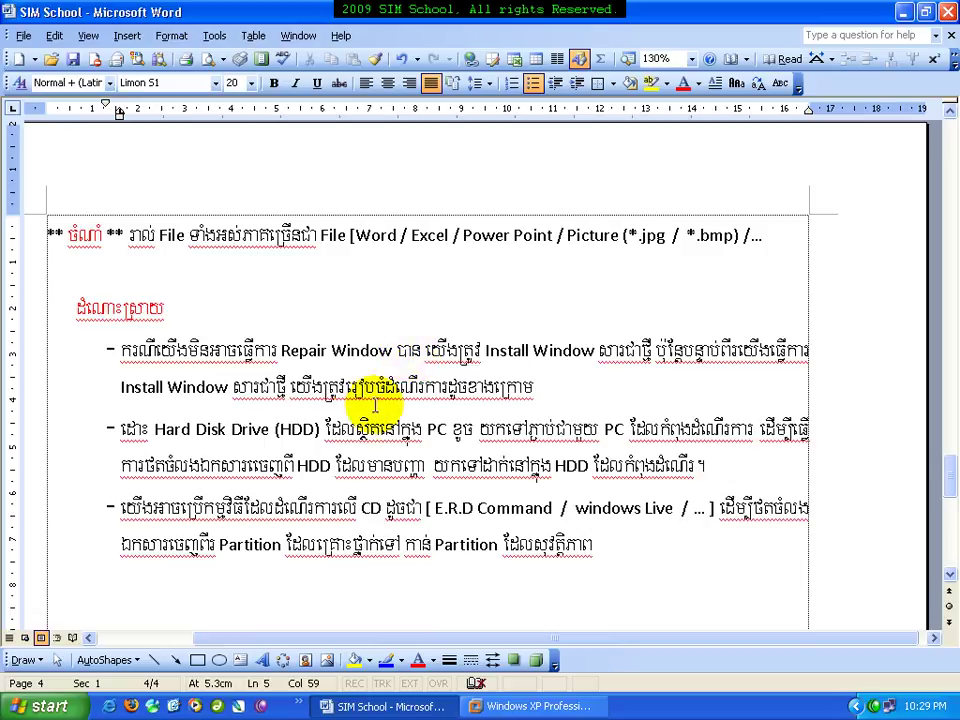
left_click_drag(281, 429, 308, 427)
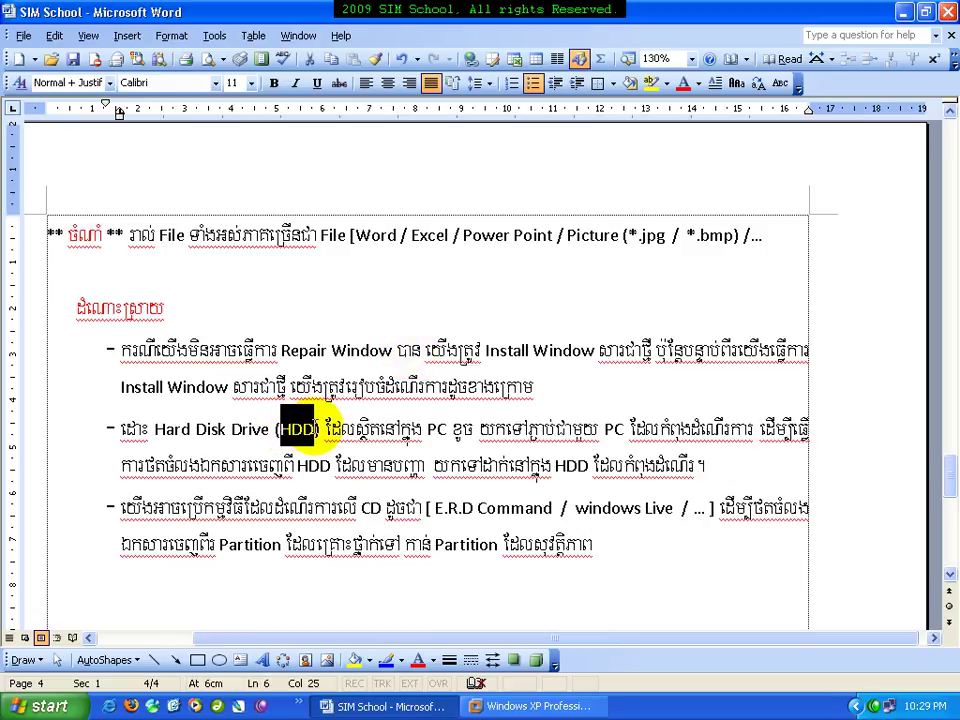
left_click(318, 430)
left_click(355, 430)
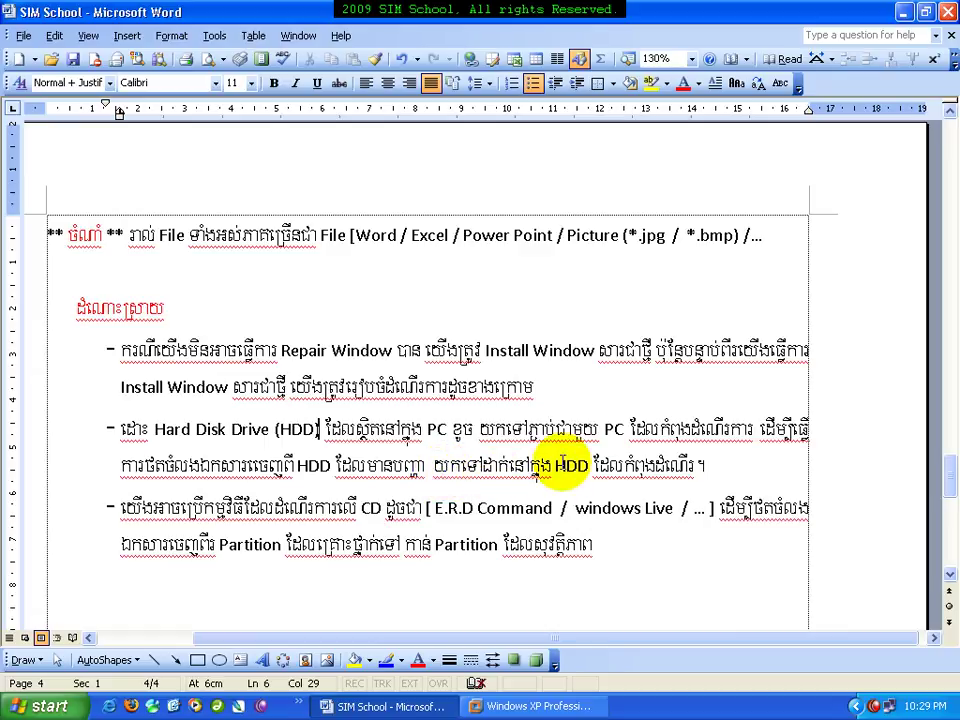
left_click(706, 465)
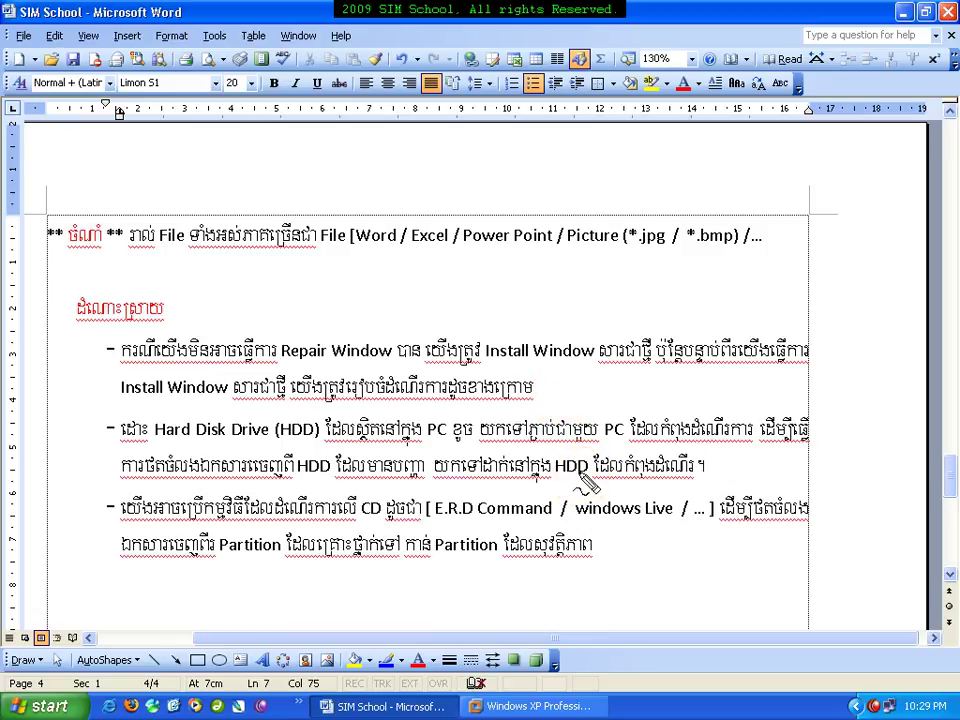
- Sketch a red drive box split into C and D above the page 4 text, labelled OS and Data, with an arrow from C to D
mouse_move(537, 142)
left_mouse_down()
mouse_move(538, 205)
mouse_move(596, 207)
mouse_move(594, 139)
left_mouse_up()
mouse_move(594, 139)
left_mouse_down()
mouse_move(538, 140)
mouse_move(593, 160)
mouse_move(561, 171)
mouse_move(549, 164)
mouse_move(566, 207)
mouse_move(561, 188)
mouse_move(590, 153)
mouse_move(629, 146)
mouse_move(628, 157)
mouse_move(660, 158)
mouse_move(673, 144)
mouse_move(670, 157)
left_mouse_up()
left_click_drag(600, 195, 712, 193)
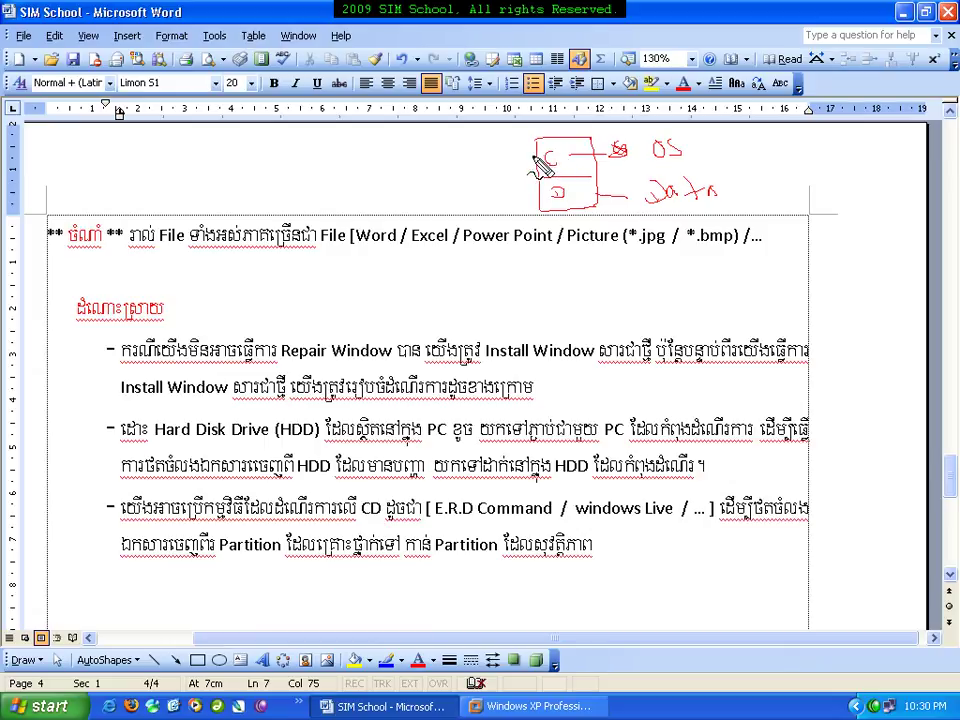
mouse_move(536, 160)
left_mouse_down()
mouse_move(522, 158)
mouse_move(500, 185)
mouse_move(532, 196)
left_mouse_up()
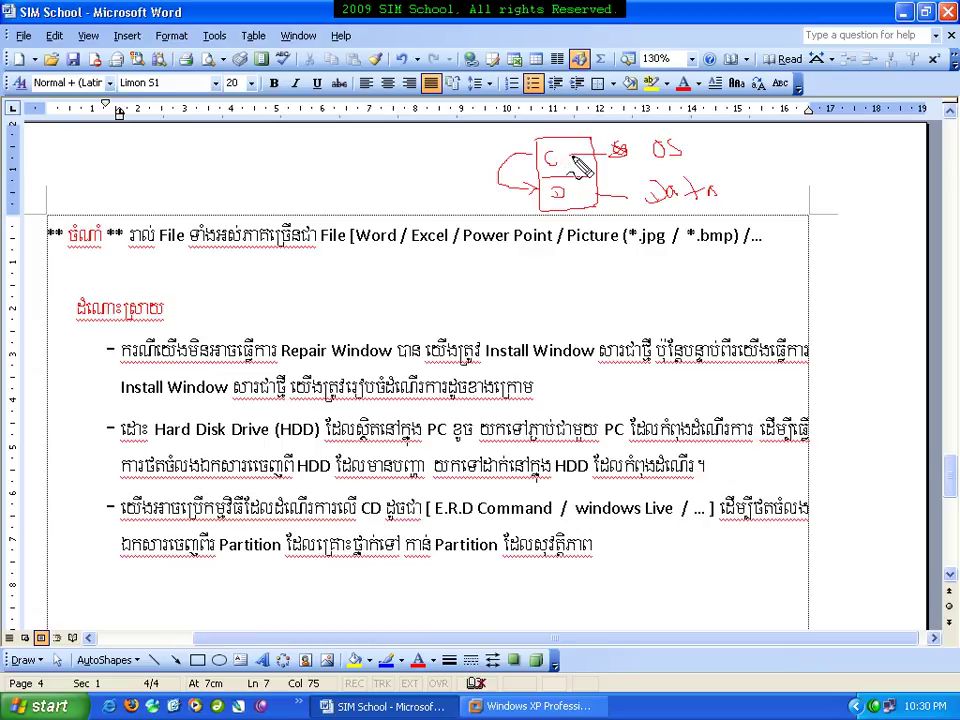
left_click_drag(560, 168, 564, 157)
- Sketch a drive box marked C beside the partition diagram, with a second drive box and an arrow from C to it
left_click_drag(315, 156, 368, 210)
key("ctrl+z")
mouse_move(317, 146)
left_mouse_down()
mouse_move(358, 195)
mouse_move(334, 182)
left_mouse_up()
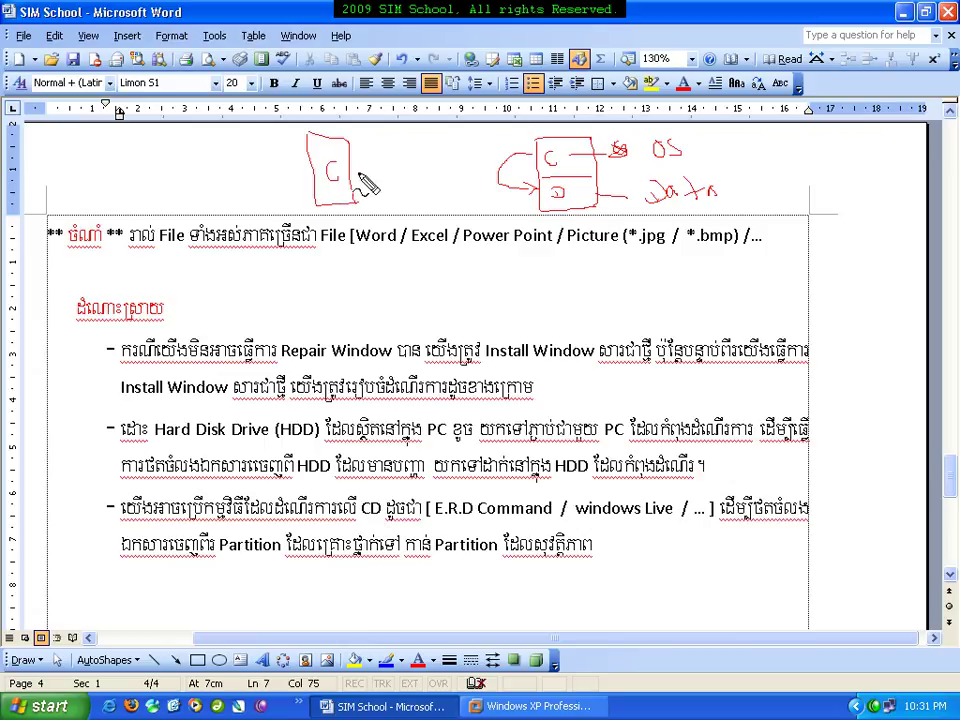
mouse_move(414, 140)
left_mouse_down()
mouse_move(414, 192)
mouse_move(447, 192)
left_mouse_up()
left_click_drag(447, 142, 447, 192)
left_click_drag(414, 140, 447, 140)
left_click_drag(428, 154, 440, 150)
mouse_move(352, 172)
left_mouse_down()
mouse_move(424, 167)
mouse_move(430, 180)
mouse_move(422, 172)
left_mouse_up()
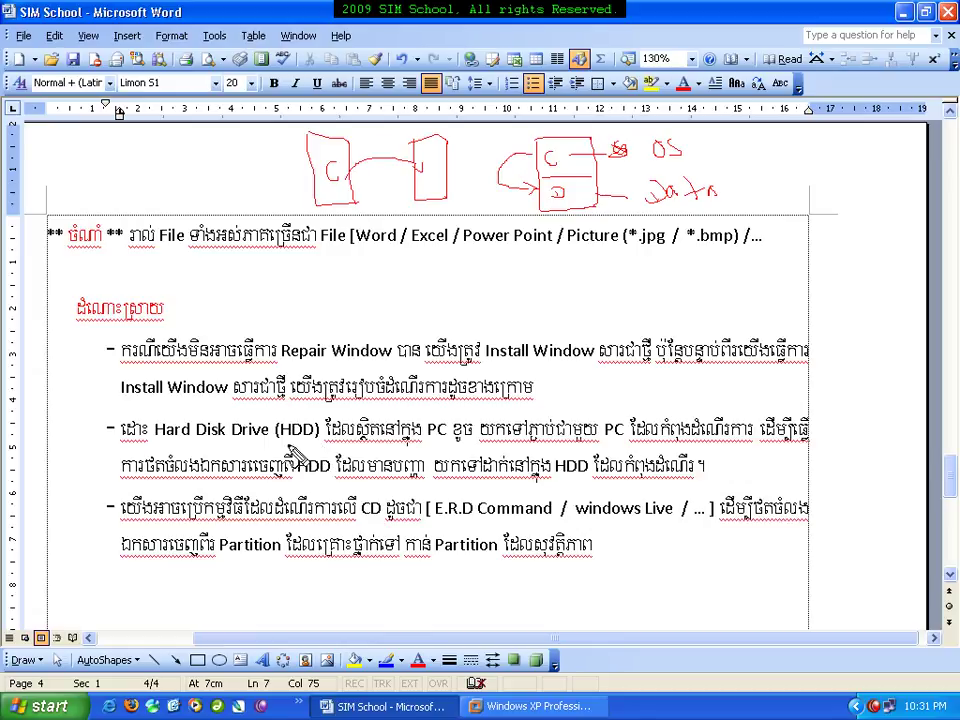
- Draw a red cross over HDD in the Hard Disk Drive bullet and add a second arrow between the two separate drive boxes
left_click_drag(312, 480, 360, 418)
left_click_drag(285, 430, 352, 485)
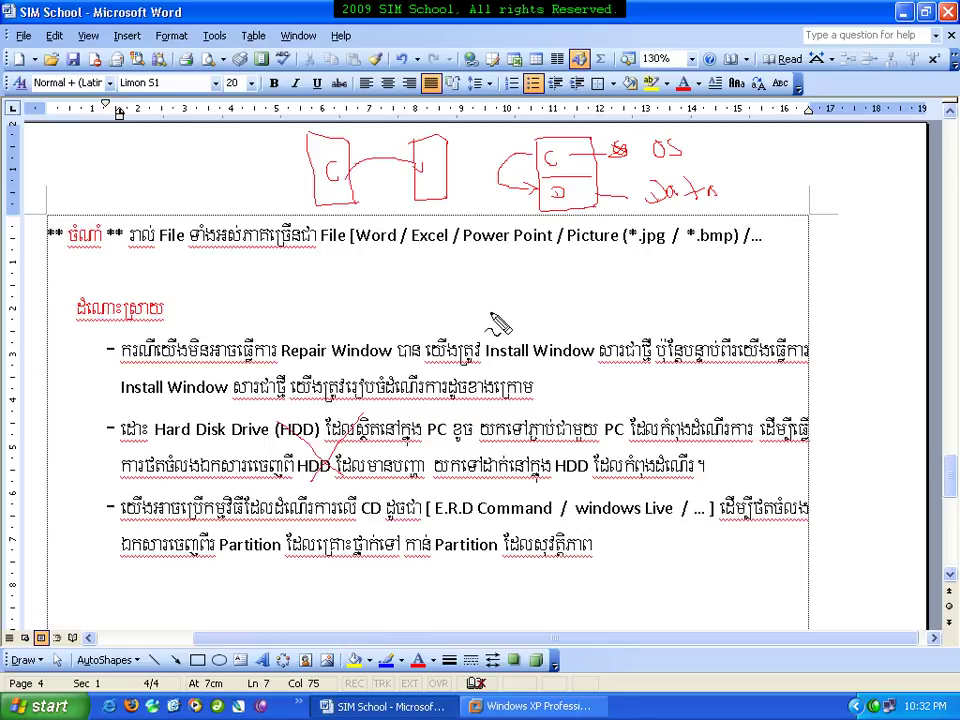
mouse_move(334, 194)
left_mouse_down()
mouse_move(333, 212)
mouse_move(409, 176)
left_mouse_up()
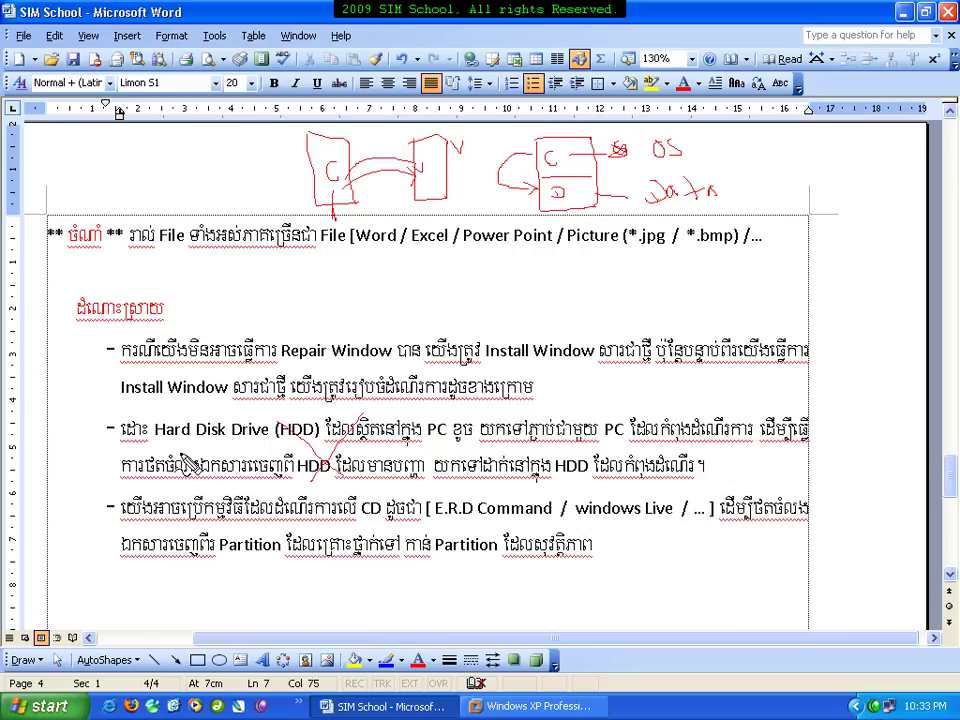
- Draw three more red crosses over the Hard Disk Drive bullet and a check mark beside the CD-based E.R.D Command bullet
left_click_drag(207, 418, 155, 452)
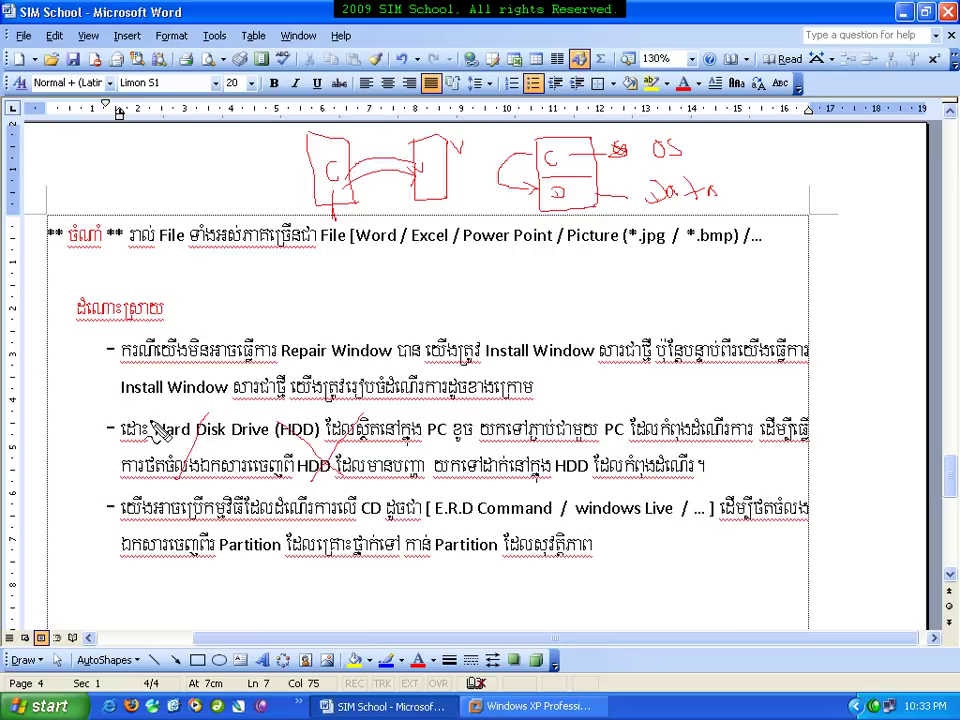
mouse_move(497, 413)
left_mouse_down()
mouse_move(483, 468)
mouse_move(502, 470)
left_mouse_up()
left_click_drag(657, 444, 637, 474)
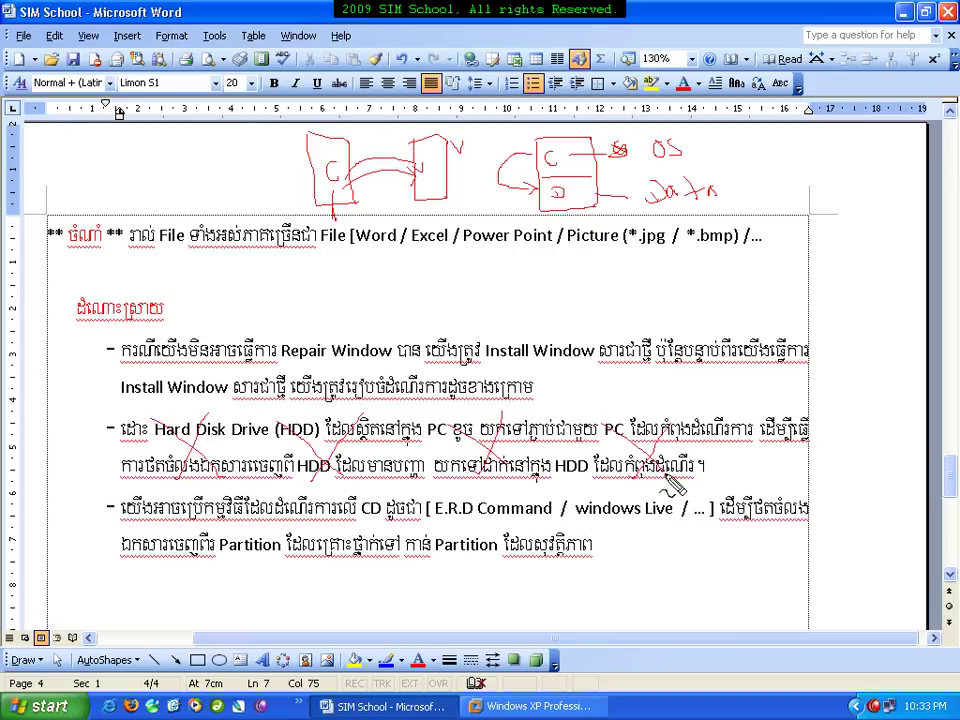
left_click_drag(81, 499, 103, 496)
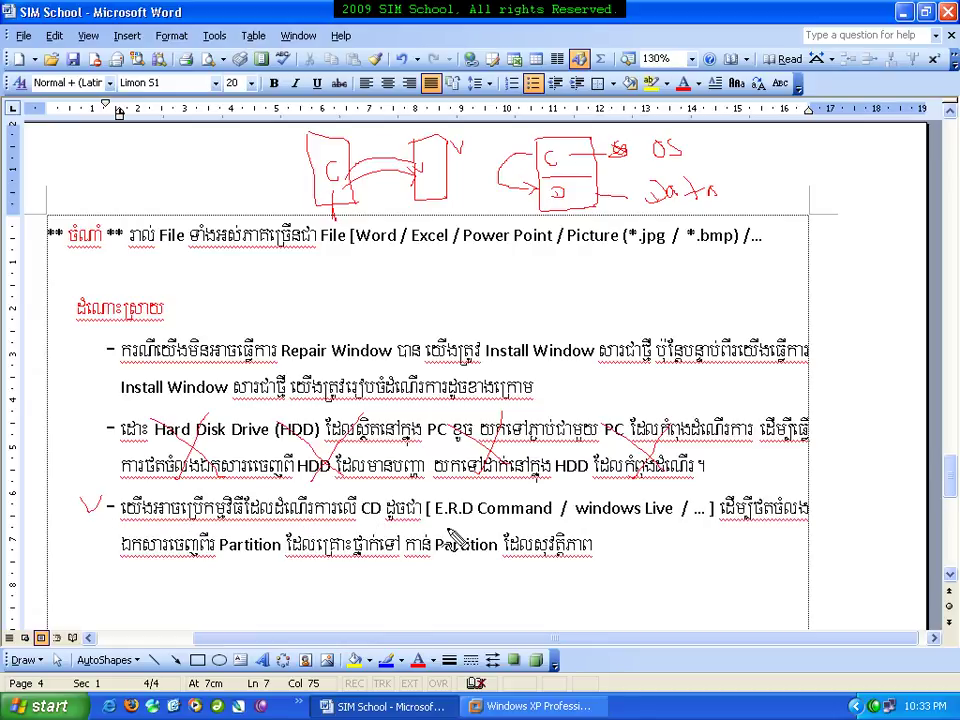
- Underline E.R.D Command, windows Live, the ellipsis and both Partition words in the CD-based rescue bullet in red
left_click_drag(435, 517, 672, 518)
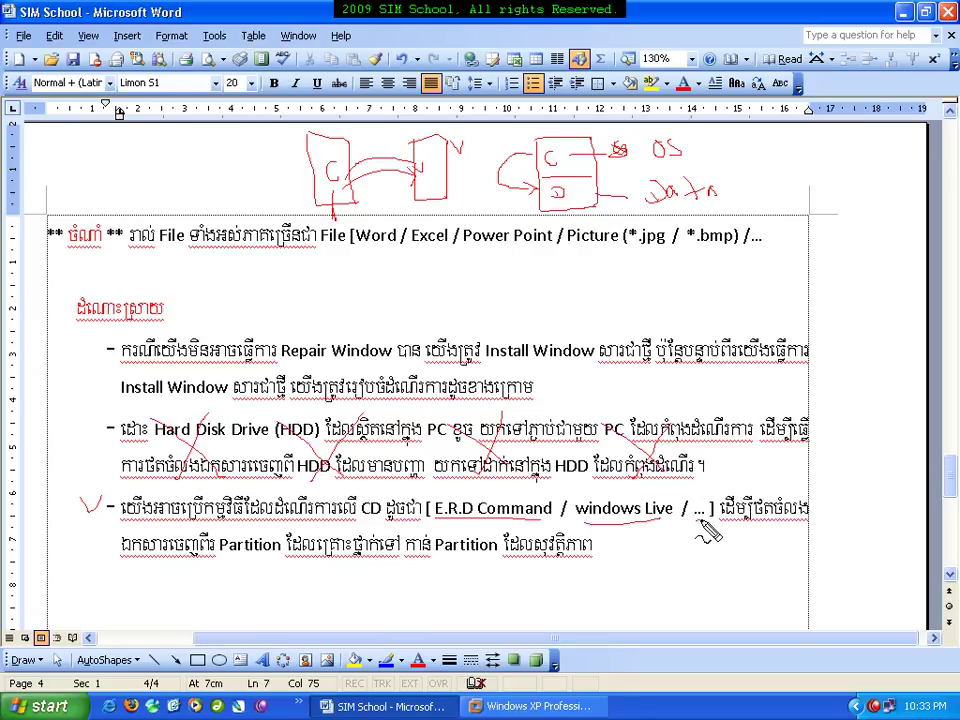
left_click_drag(694, 519, 704, 519)
left_click_drag(222, 561, 276, 563)
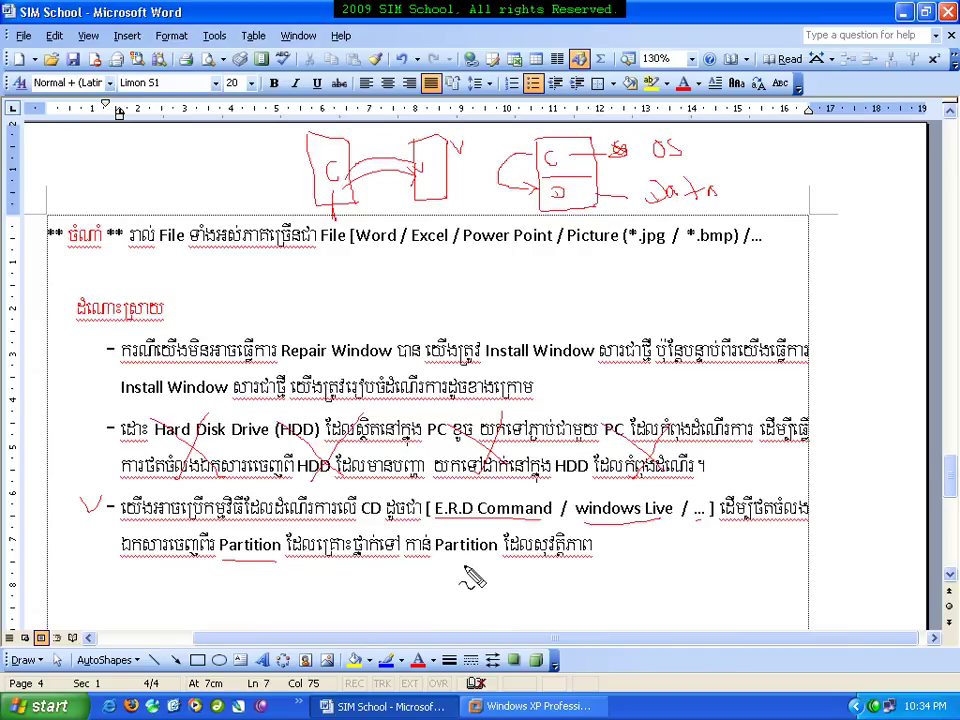
left_click_drag(438, 561, 524, 566)
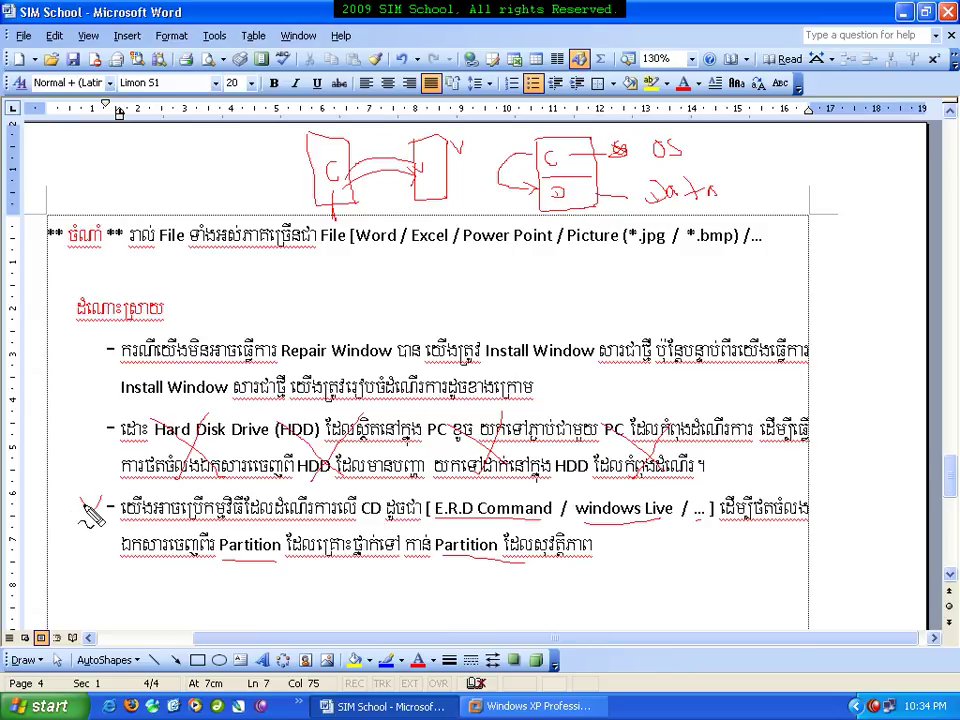
- Add another check mark and a circle around E.R.D Command, mark more strokes over the Hard Disk Drive bullet, and clear all annotations
mouse_move(62, 502)
left_mouse_down()
mouse_move(86, 508)
mouse_move(100, 490)
left_mouse_up()
left_click_drag(228, 423, 253, 487)
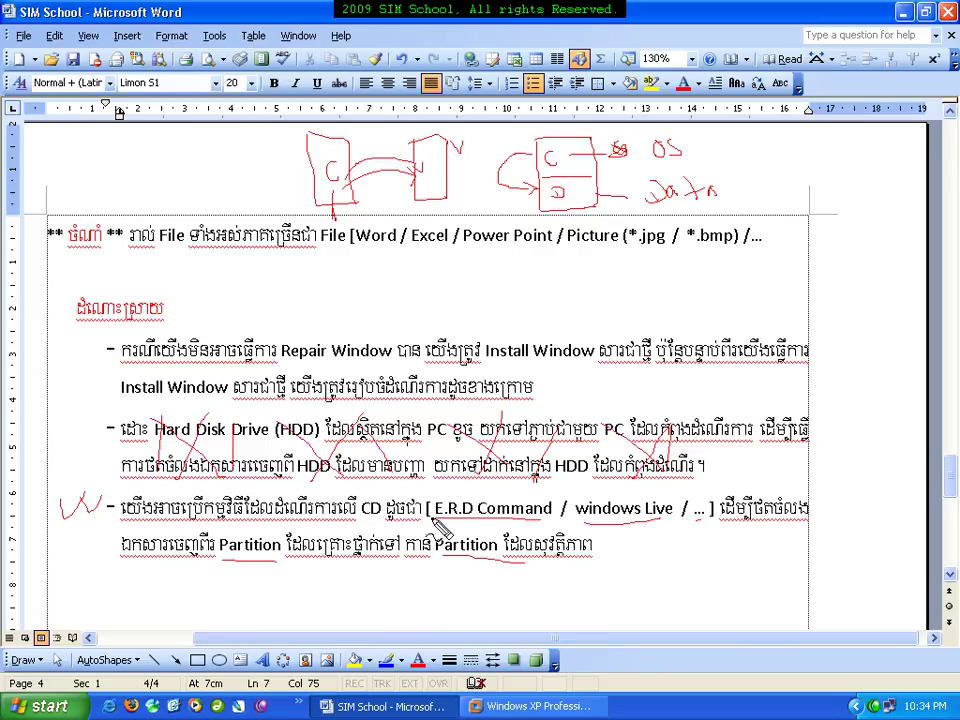
mouse_move(430, 515)
left_mouse_down()
mouse_move(445, 493)
mouse_move(520, 492)
mouse_move(565, 512)
mouse_move(552, 526)
mouse_move(495, 530)
mouse_move(445, 527)
mouse_move(431, 513)
left_mouse_up()
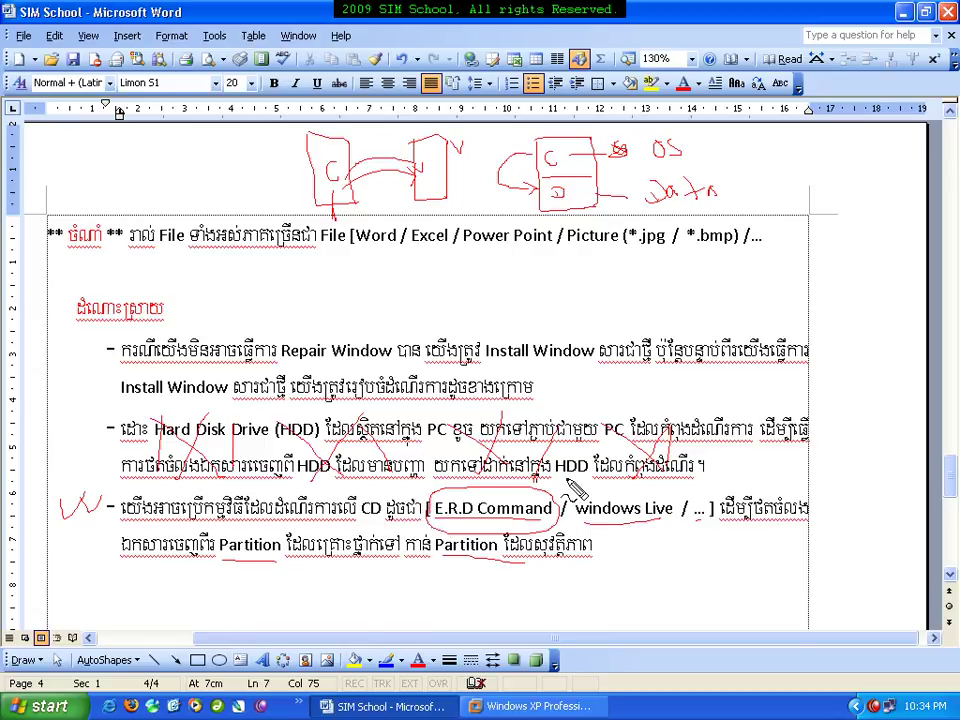
key("Escape")
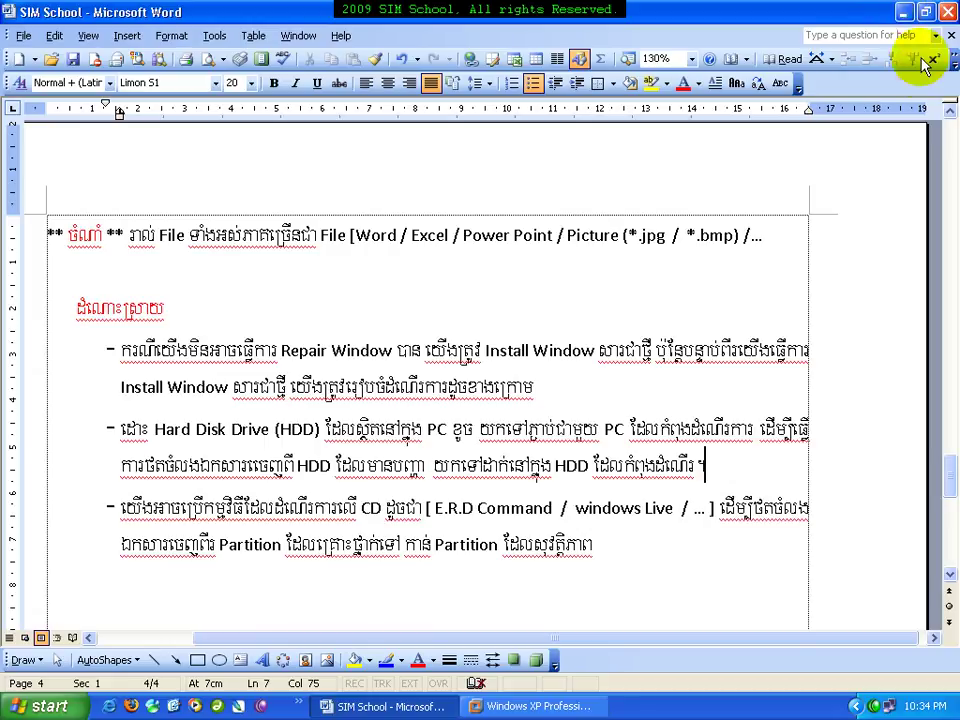
- Review the storage paths on page 3, minimize the document, switch to VMware Workstation and start the Windows XP Professional S2 virtual machine
left_click(767, 236)
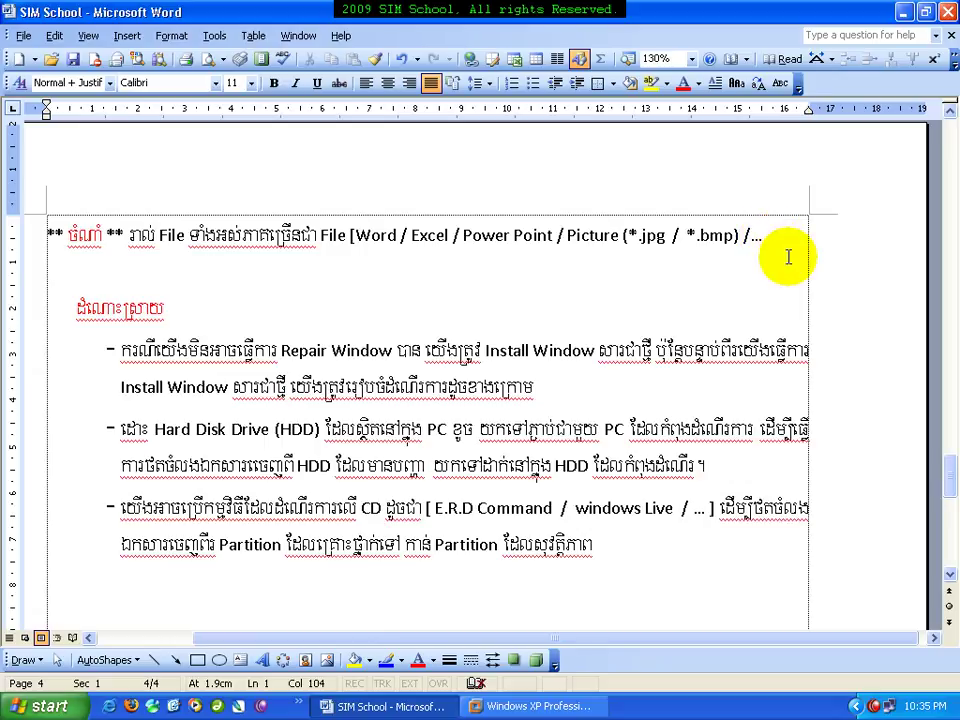
left_click_drag(947, 478, 950, 430)
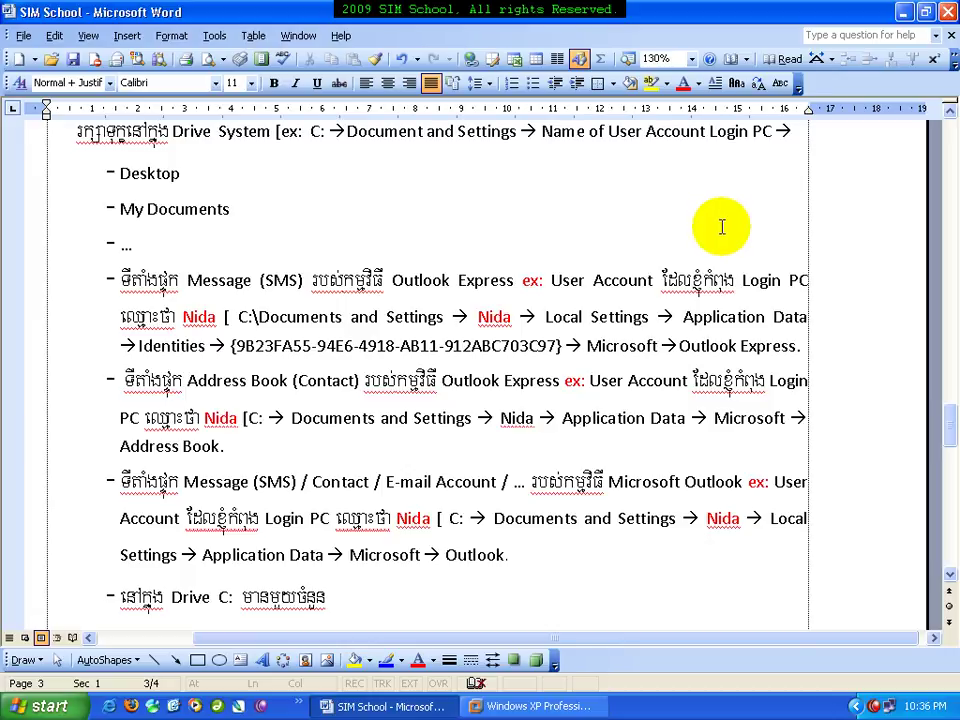
left_click(903, 12)
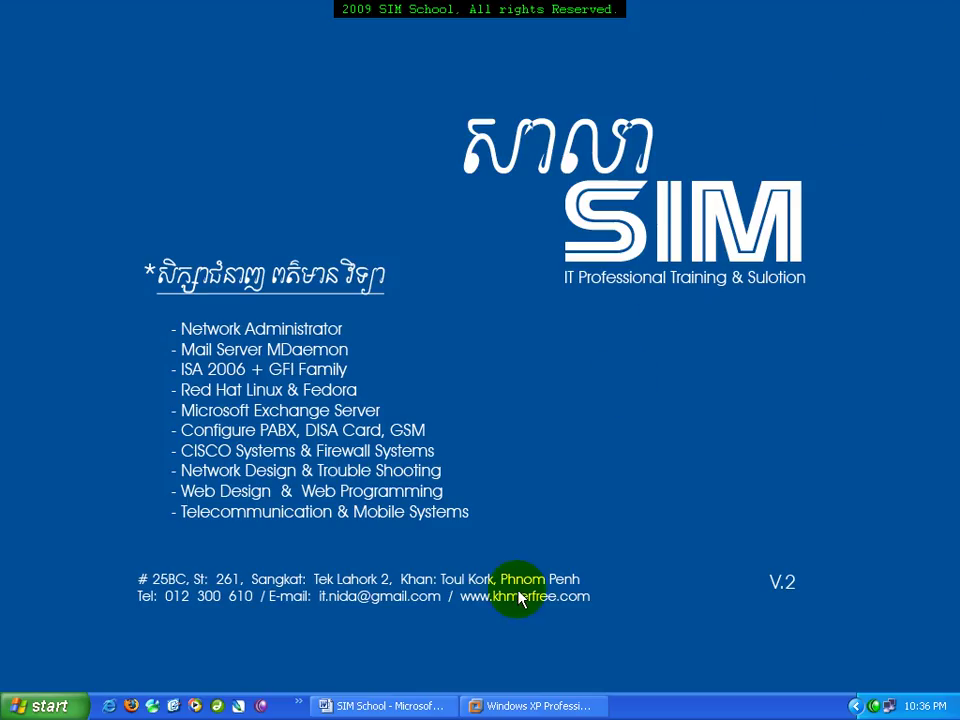
left_click(528, 707)
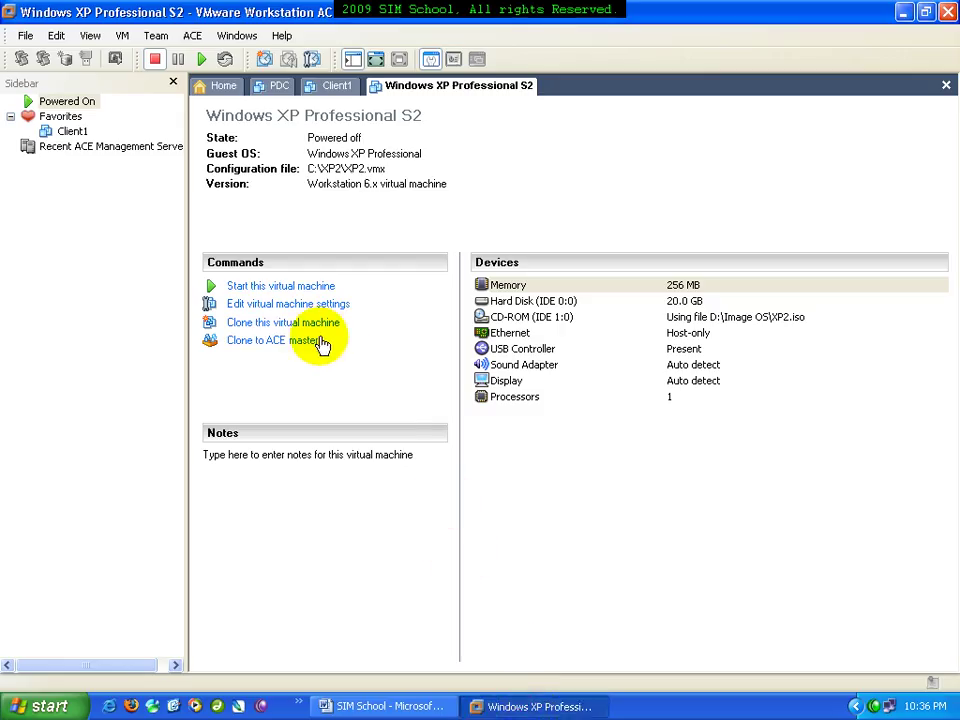
left_click(291, 287)
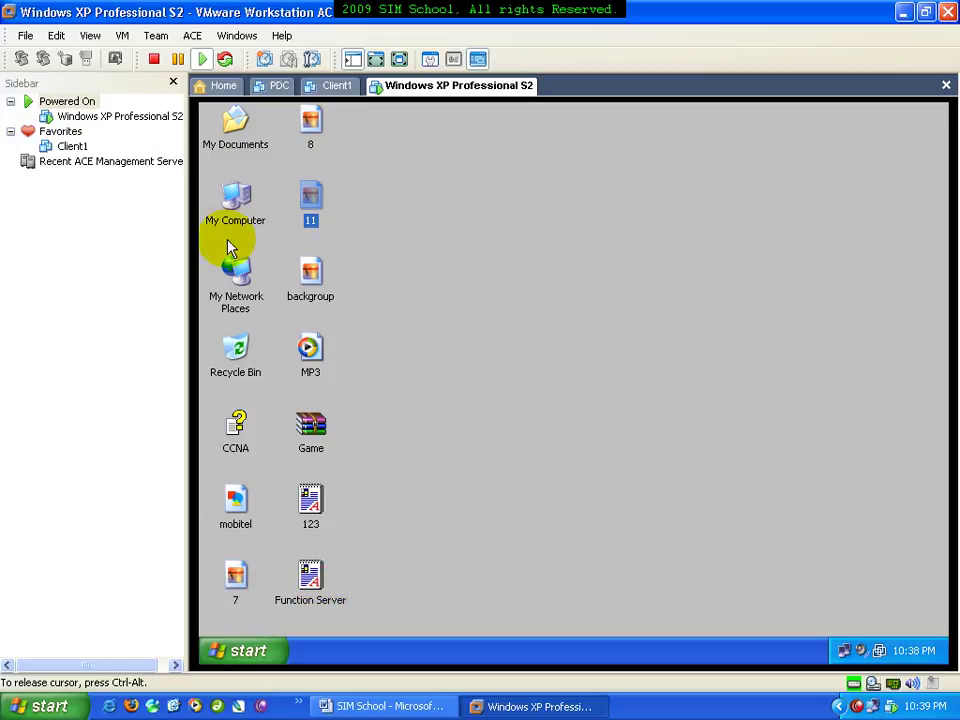
- View the files in the virtual machine's My Documents folder and check which user account is logged in
double_click(233, 133)
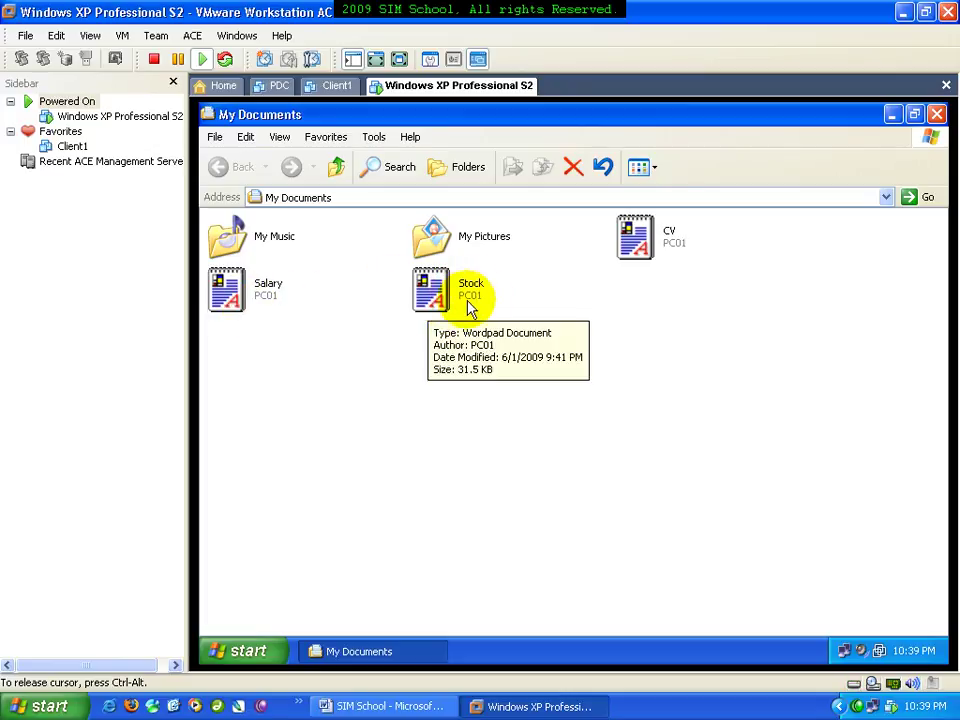
left_click(936, 114)
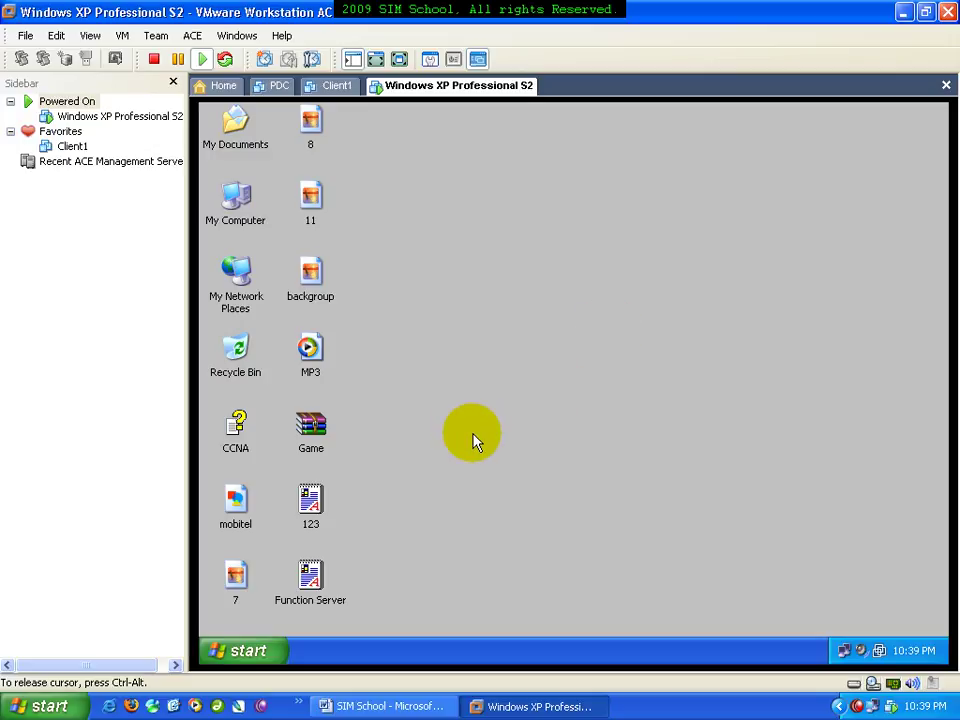
left_click(242, 650)
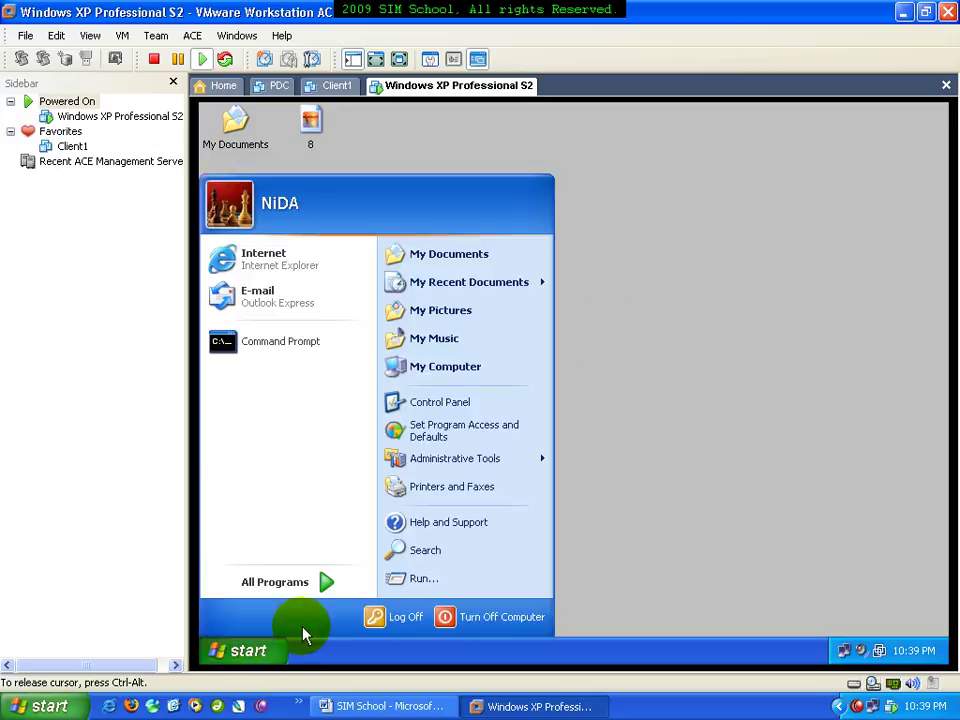
left_click(649, 381)
- Explore My Computer in the virtual machine, viewing drives C and D and the D:\Software folder, and close the window
left_click(236, 205)
right_click(236, 205)
left_click(252, 227)
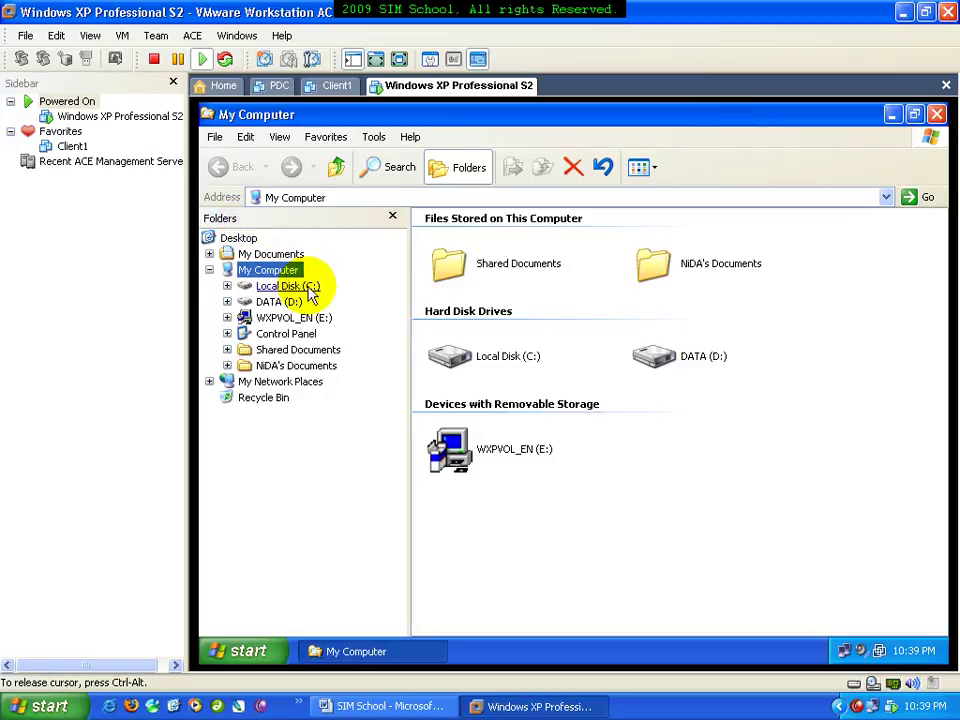
left_click(310, 289)
left_click(278, 349)
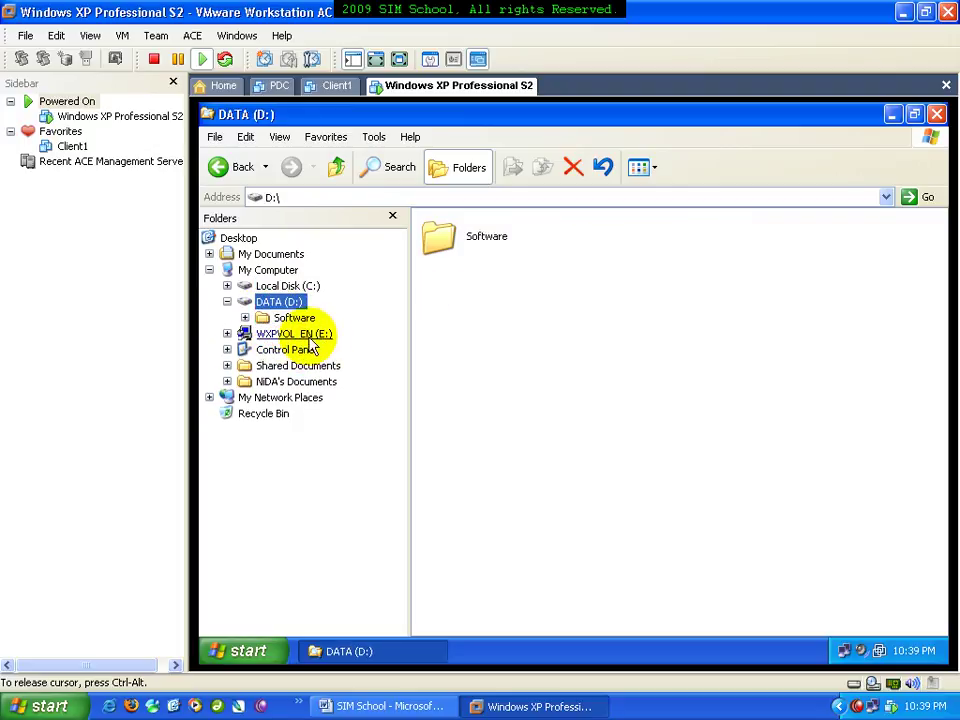
left_click(298, 318)
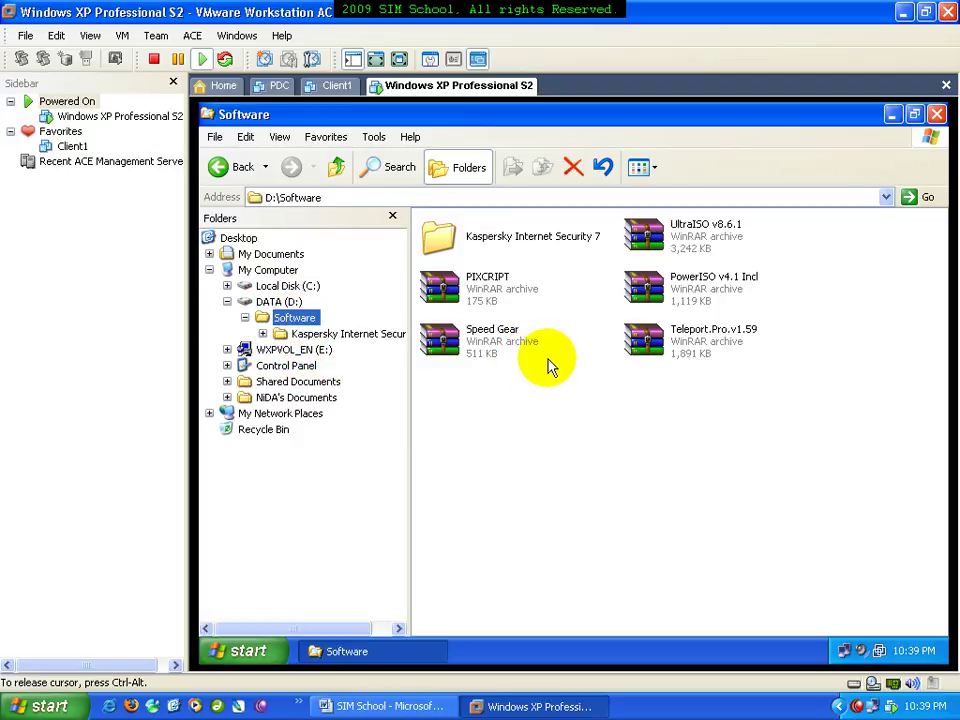
left_click(936, 114)
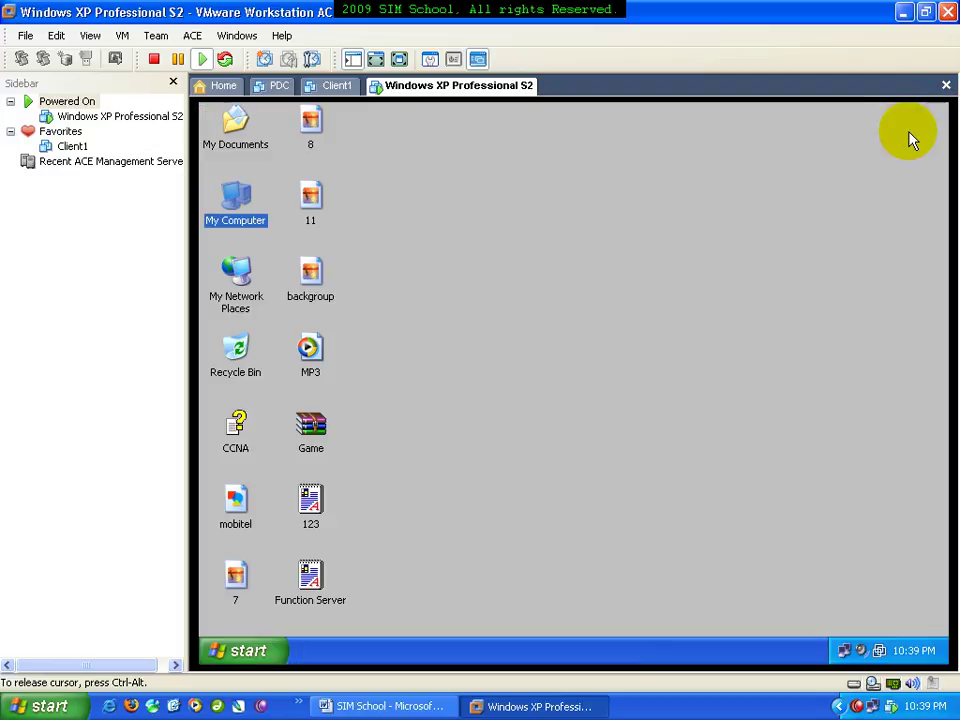
left_click(449, 350)
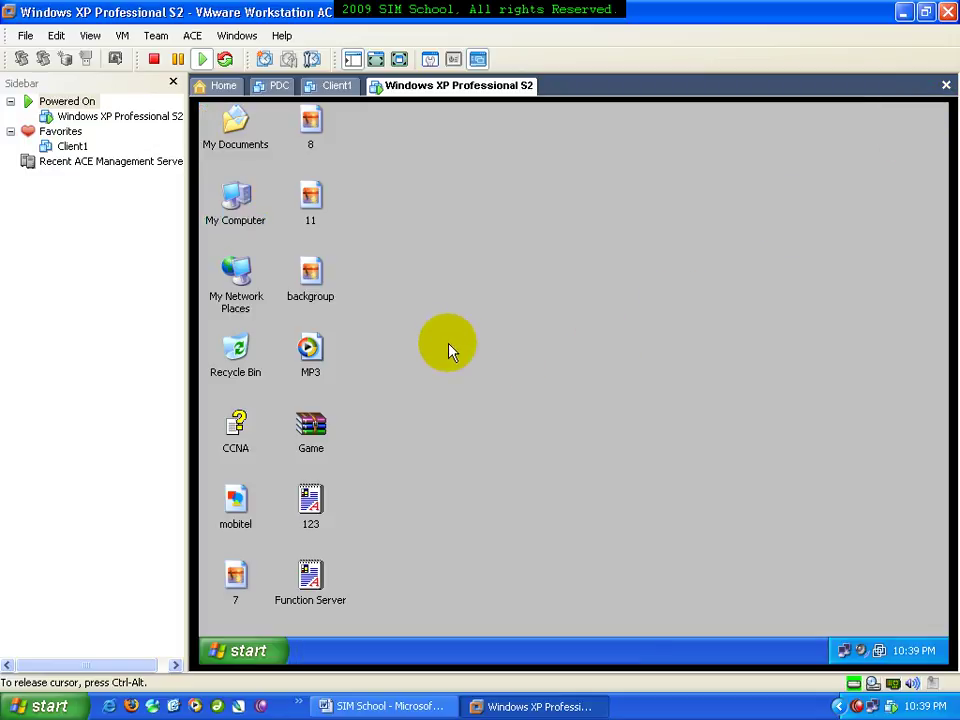
- Explore My Computer and set the folder options to show hidden files and folders and to stop hiding protected operating system files
right_click(253, 193)
left_click(257, 214)
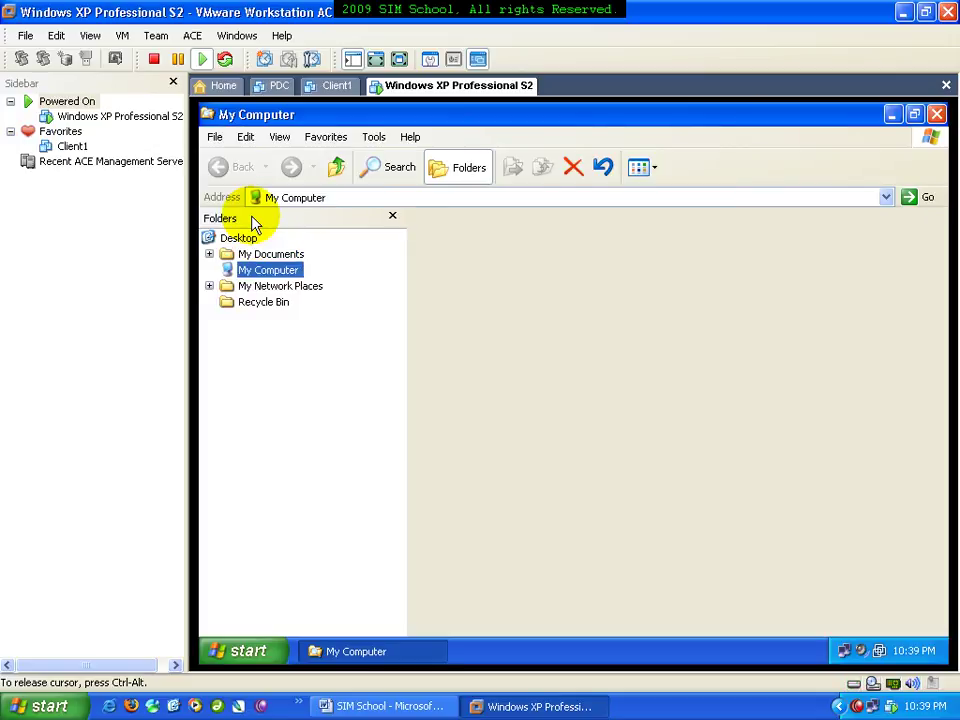
left_click(374, 137)
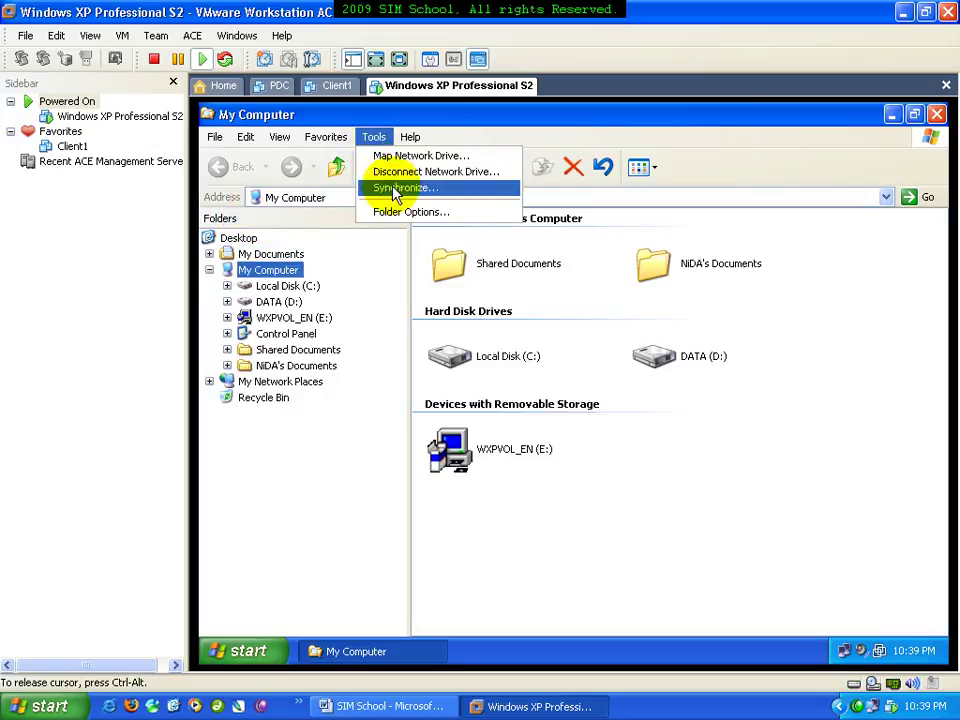
left_click(381, 211)
left_click(281, 159)
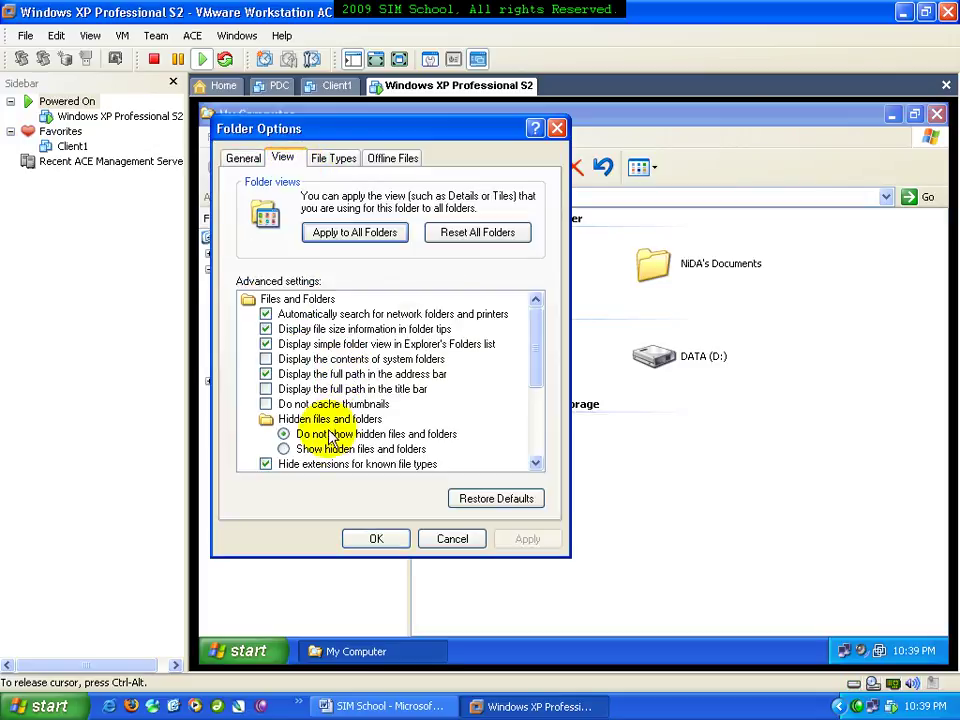
left_click(296, 449)
left_click(537, 463)
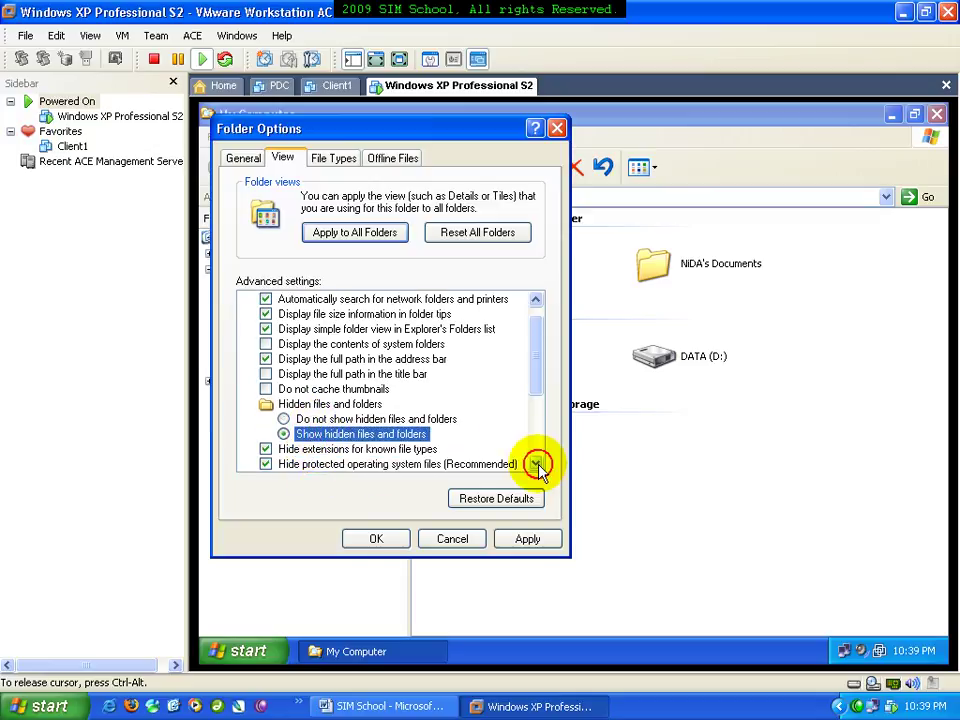
left_click(380, 465)
left_click(537, 453)
left_click(376, 539)
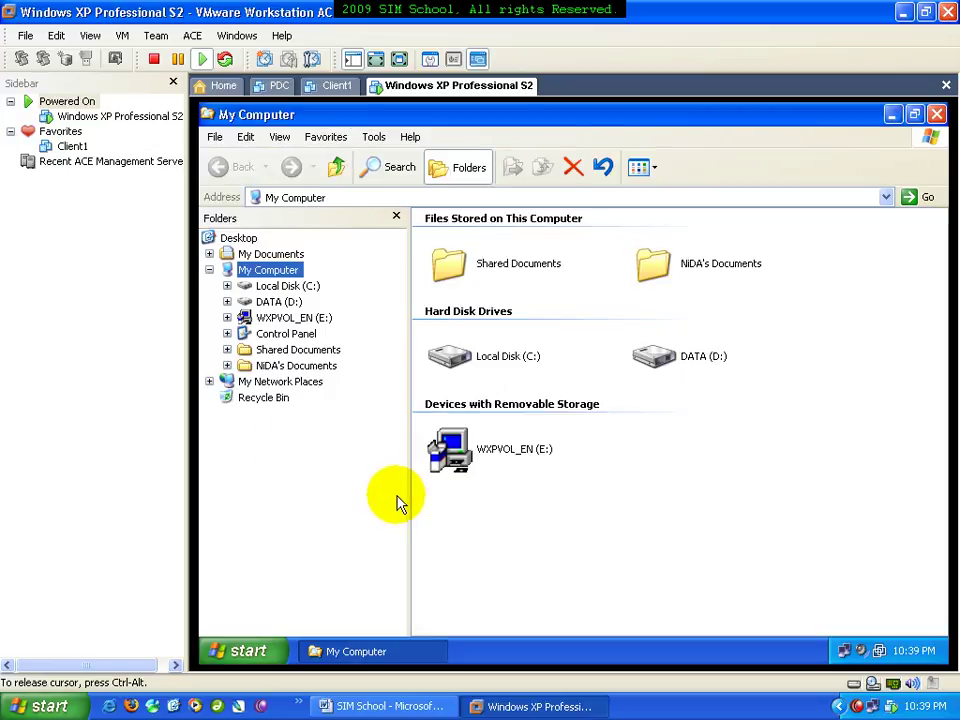
- Delete the CONFIG, MSDOS and ntldr system files from the root of Local Disk (C:)
left_click(284, 286)
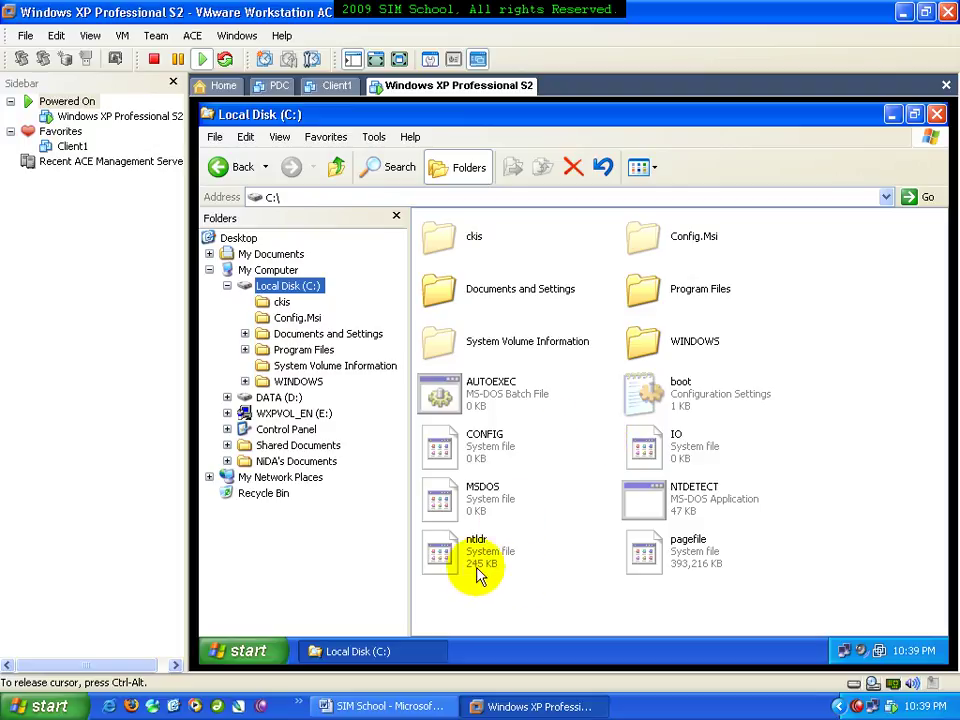
left_click(440, 550)
left_click(440, 495, "ctrl")
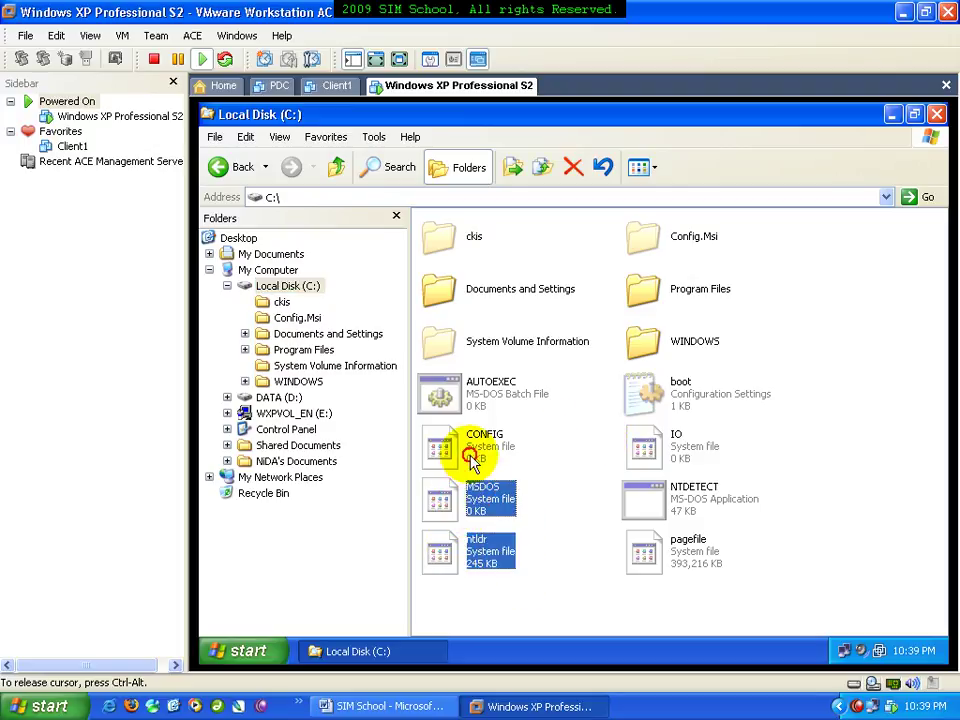
left_click(474, 462, "ctrl")
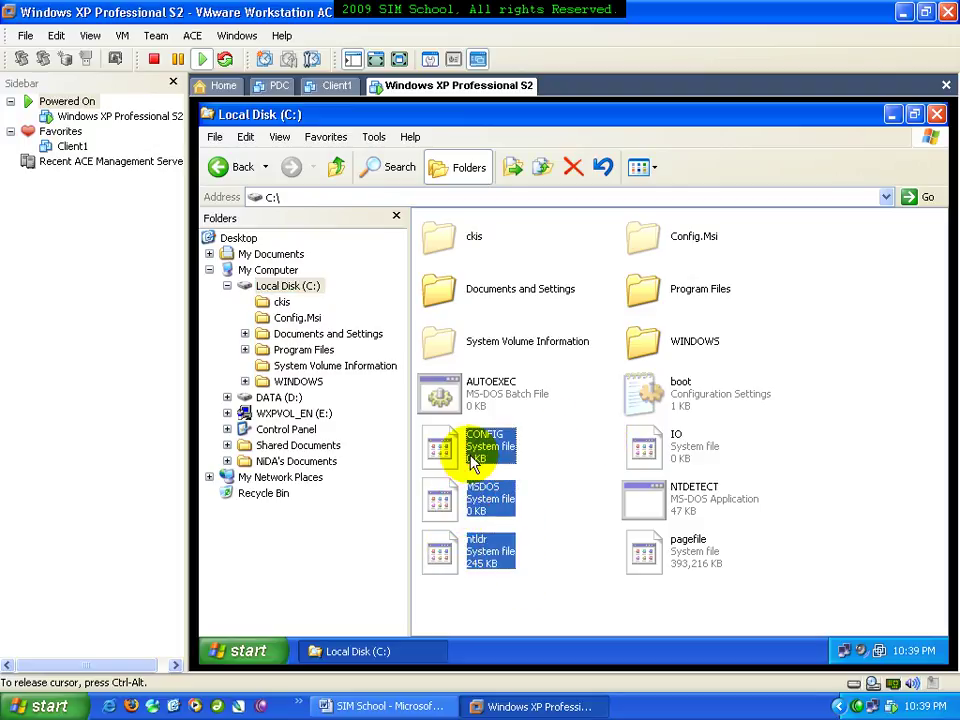
left_click(572, 167)
left_click(592, 414)
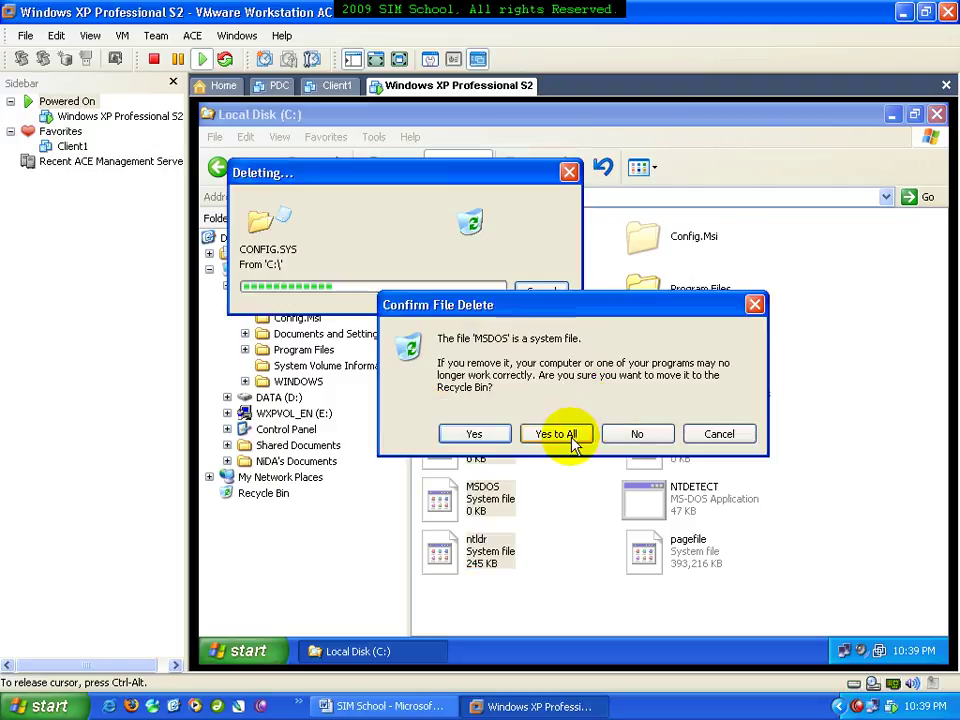
left_click(576, 436)
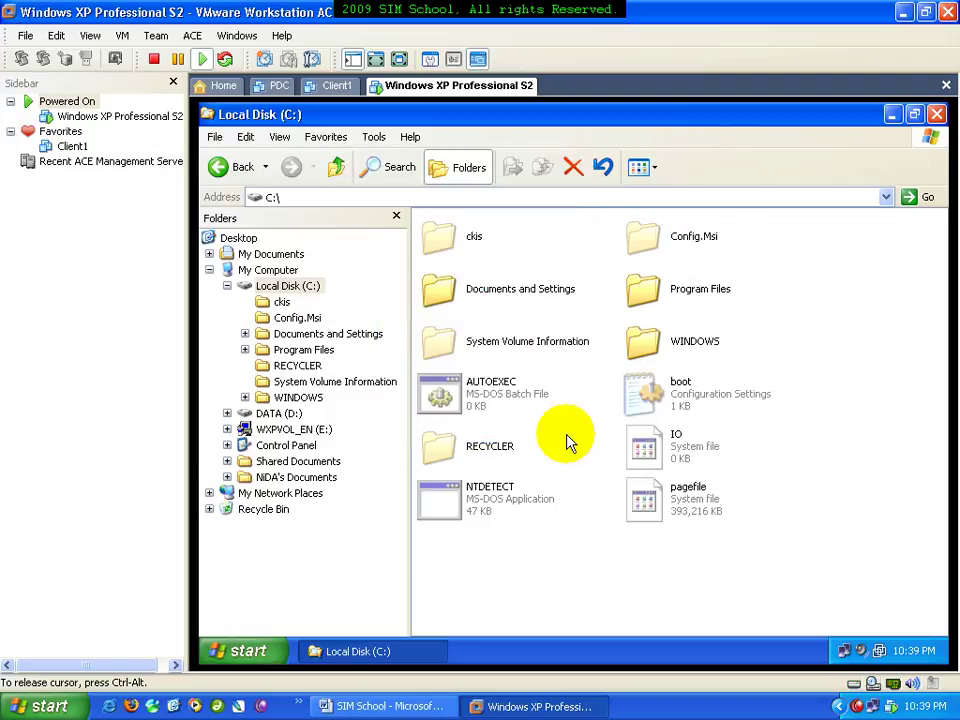
- Delete the NTDETECT system file from the root of drive C and close the folder window
left_click(440, 395)
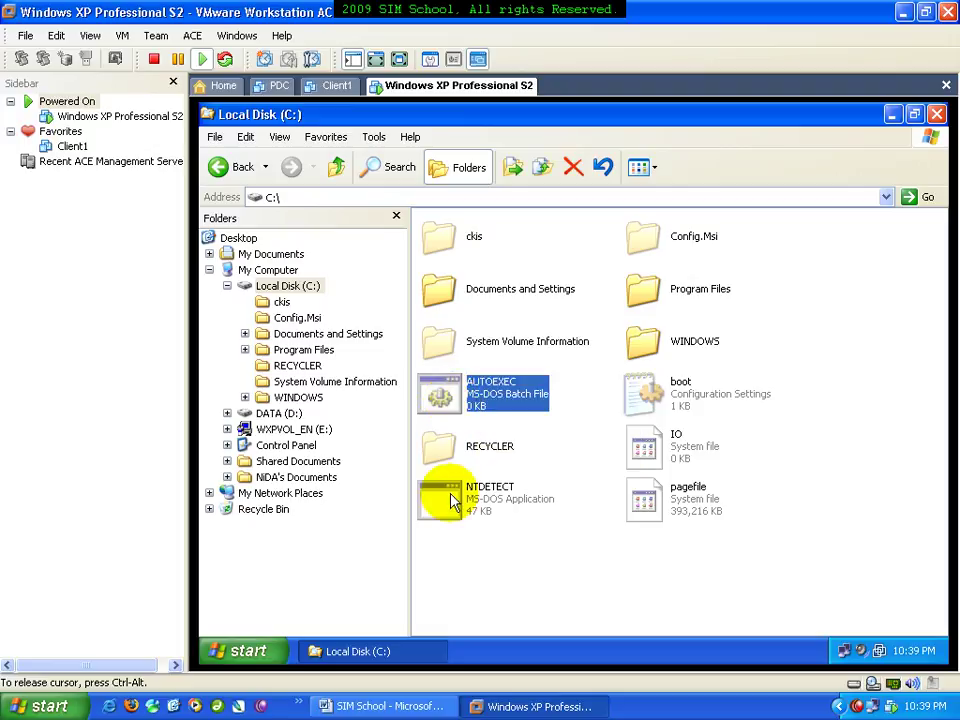
left_click(440, 497)
left_click(570, 167)
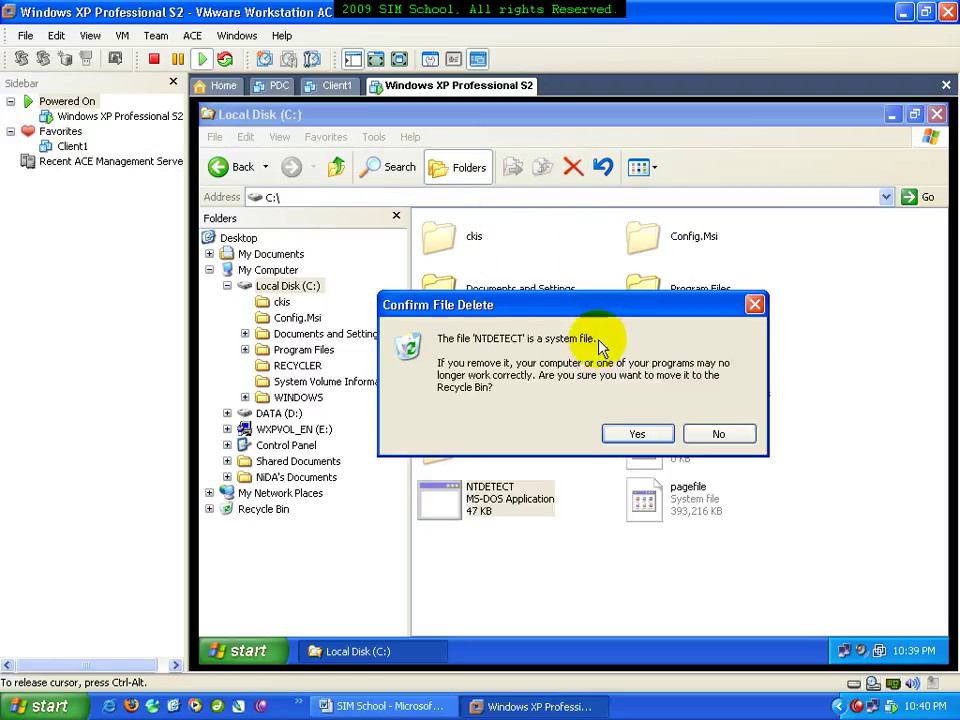
left_click(636, 433)
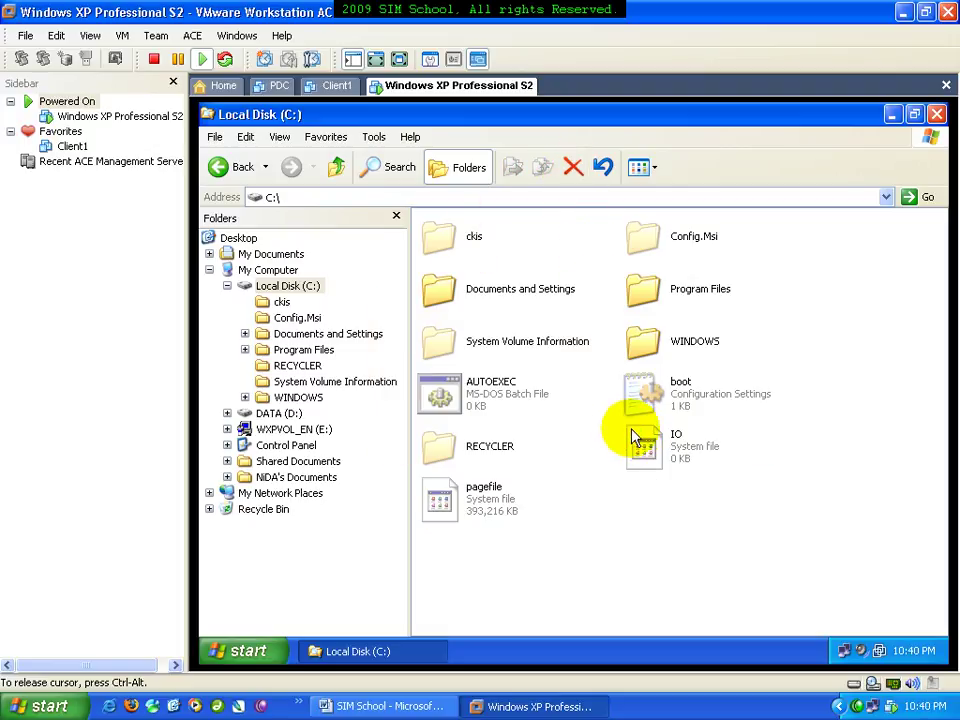
left_click(938, 117)
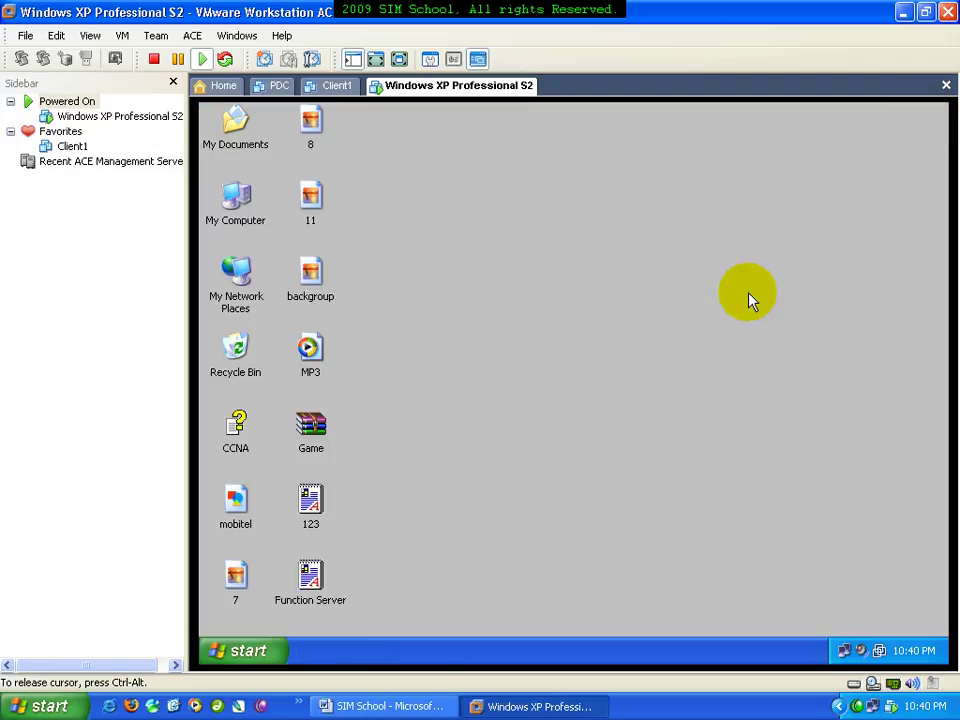
- Restart Windows in the virtual machine
left_click(250, 650)
left_click(478, 617)
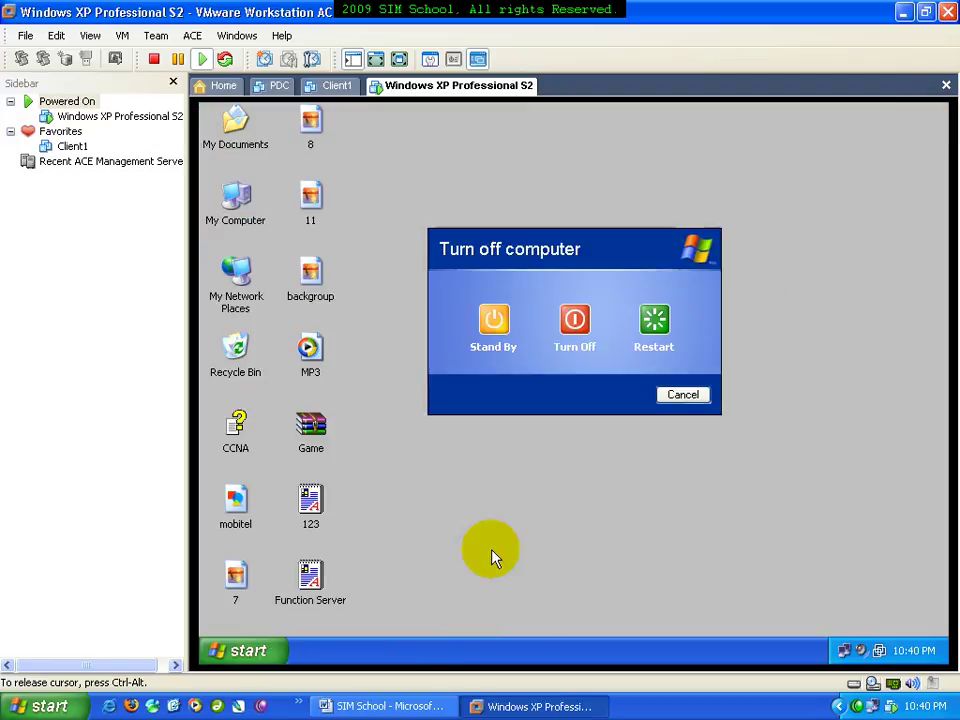
left_click(652, 330)
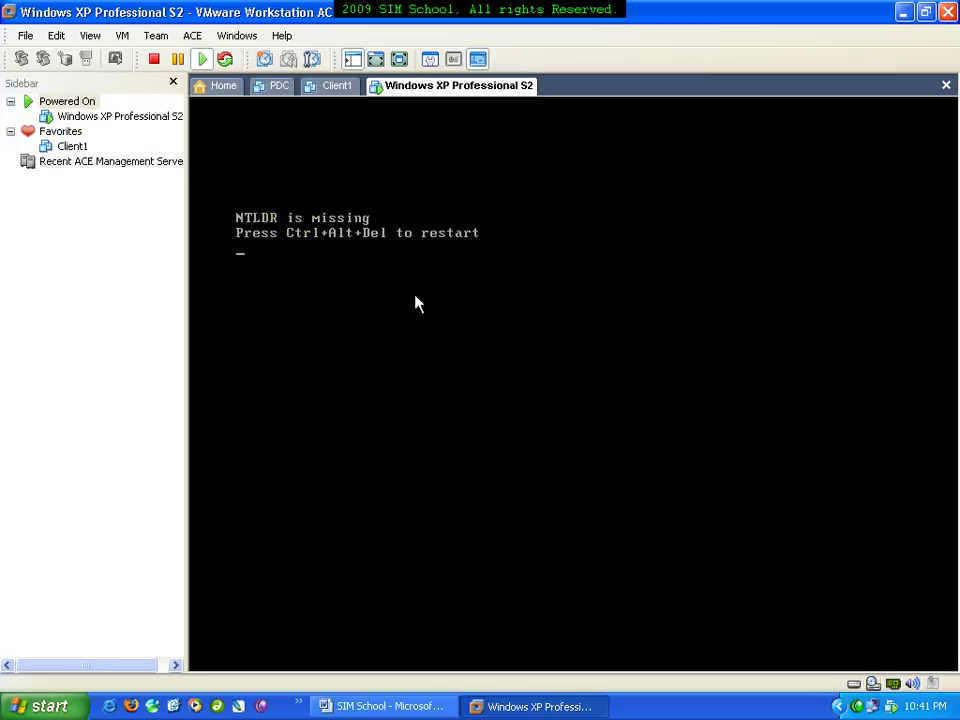
- Power off the Windows XP Professional S2 virtual machine and select its CD-ROM device
left_click(154, 59)
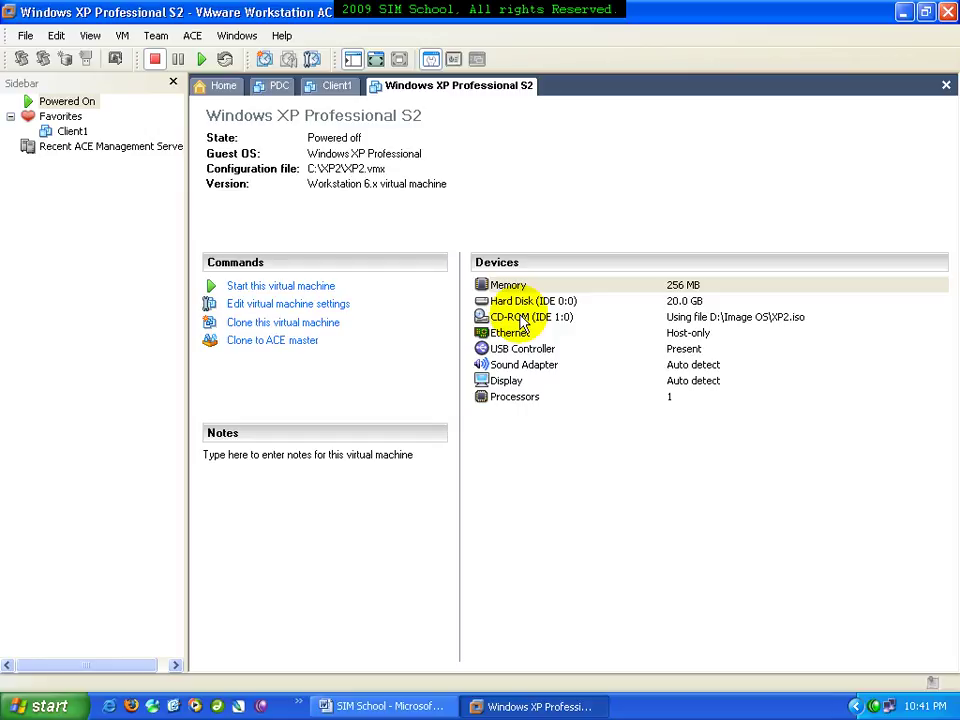
left_click(522, 318)
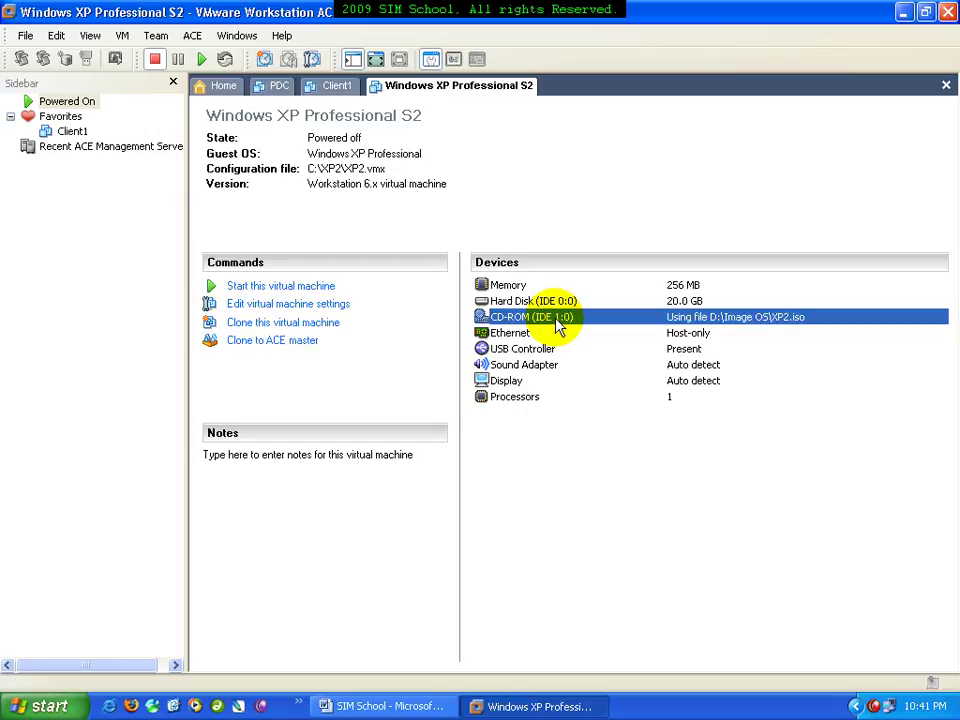
- Switch to the SIM School document in Word and highlight "E.R.D Command" in the solutions list
left_click(392, 705)
left_click_drag(944, 414, 946, 485)
left_click_drag(434, 404, 522, 415)
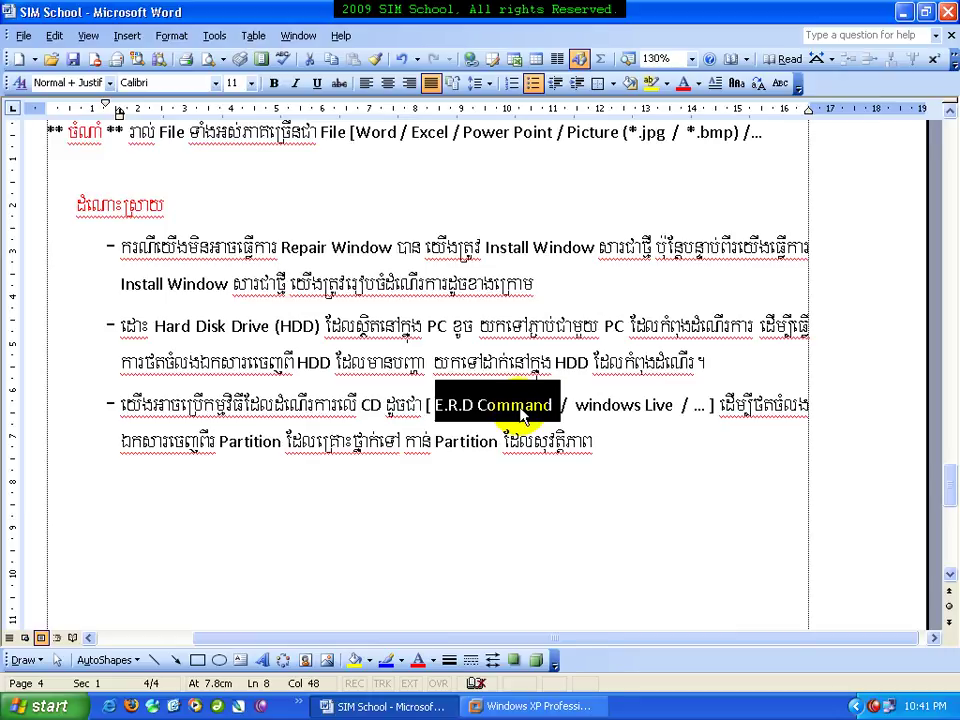
left_click(903, 12)
- Set the virtual machine's CD-ROM to use the E.R.D Commander ISO image from the Image OS folder
left_click(538, 318)
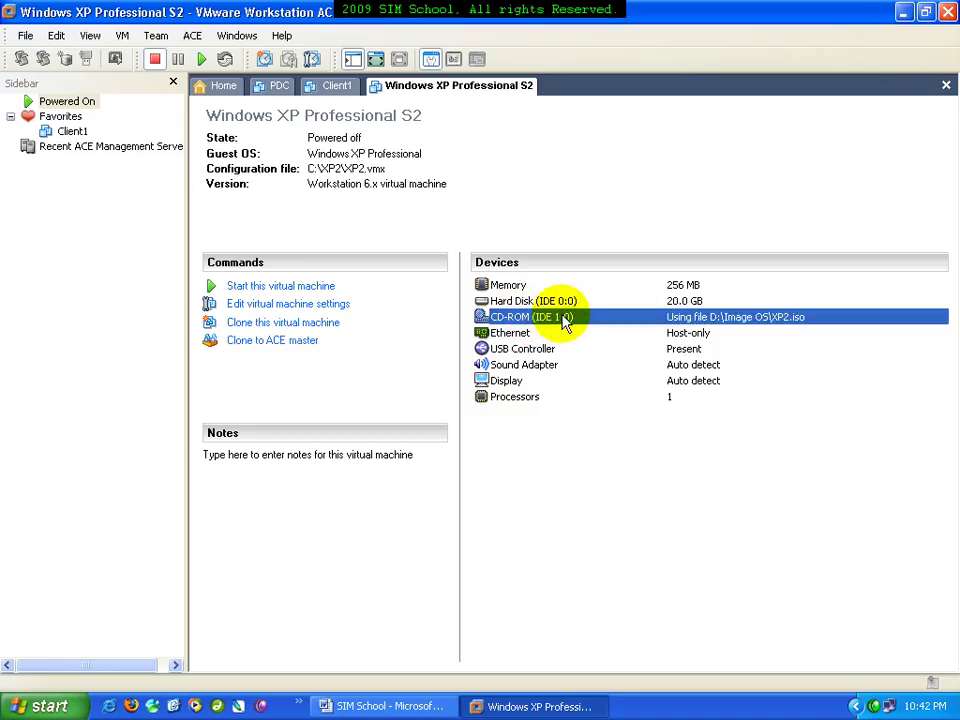
double_click(565, 322)
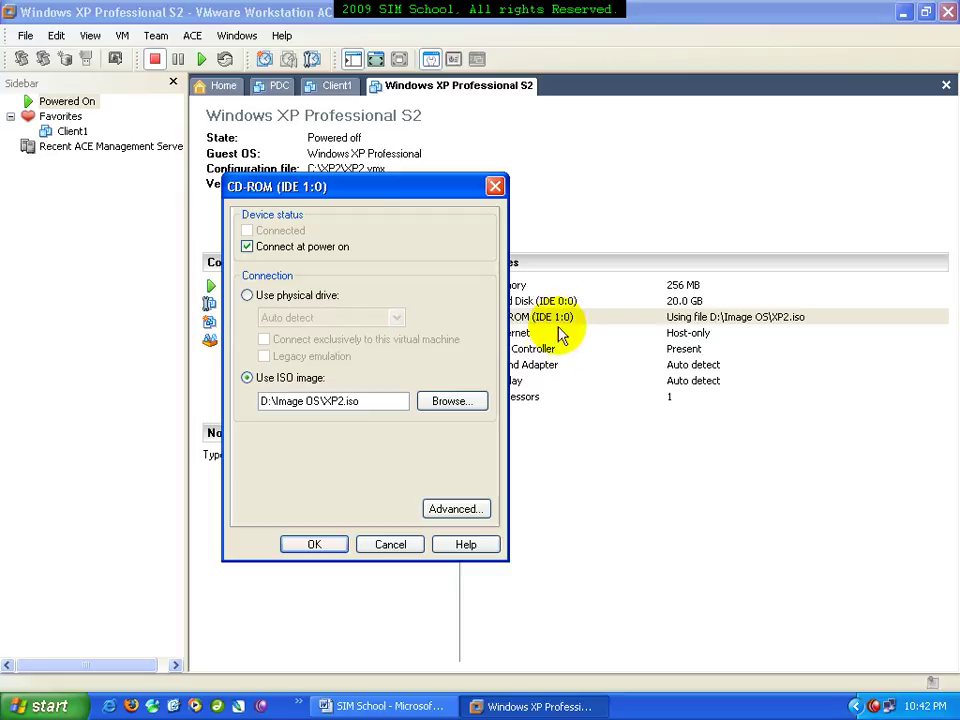
left_click(449, 403)
left_click(380, 271)
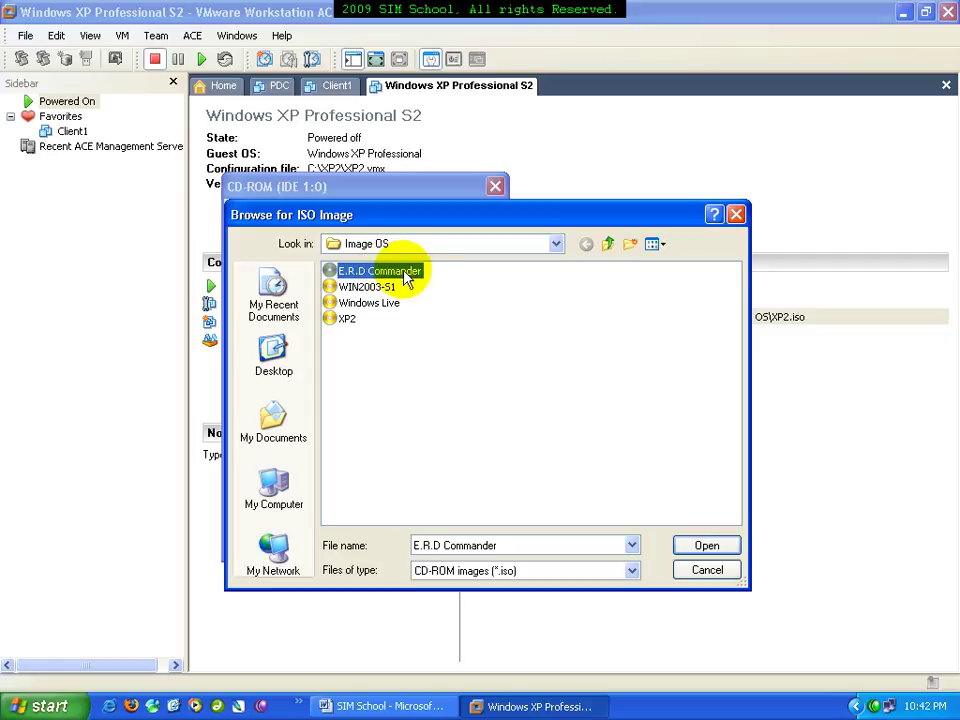
left_click(706, 546)
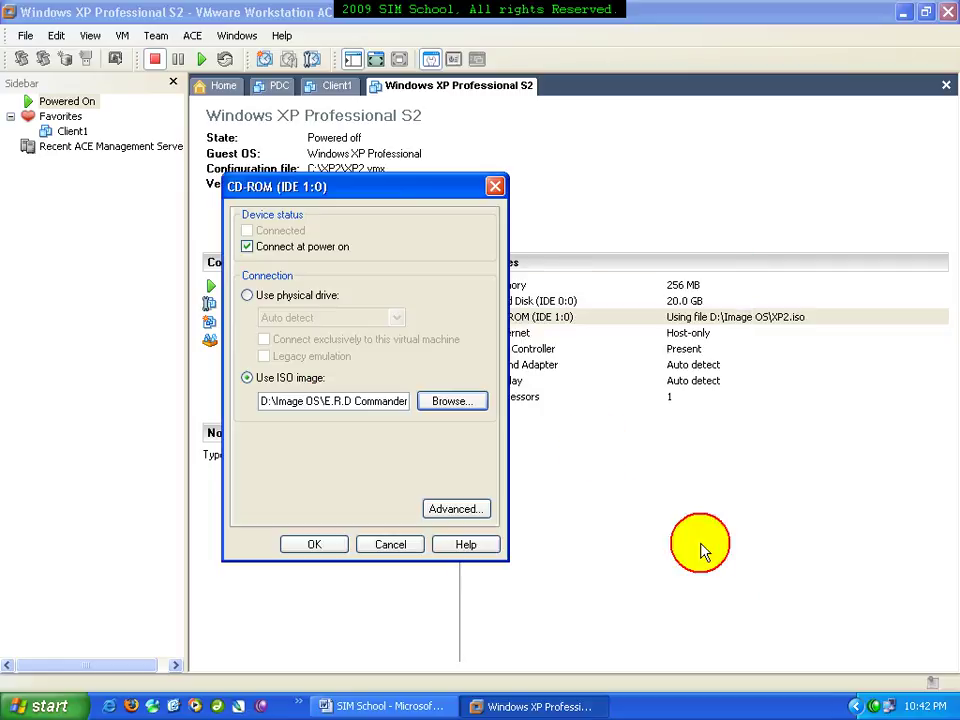
left_click(335, 545)
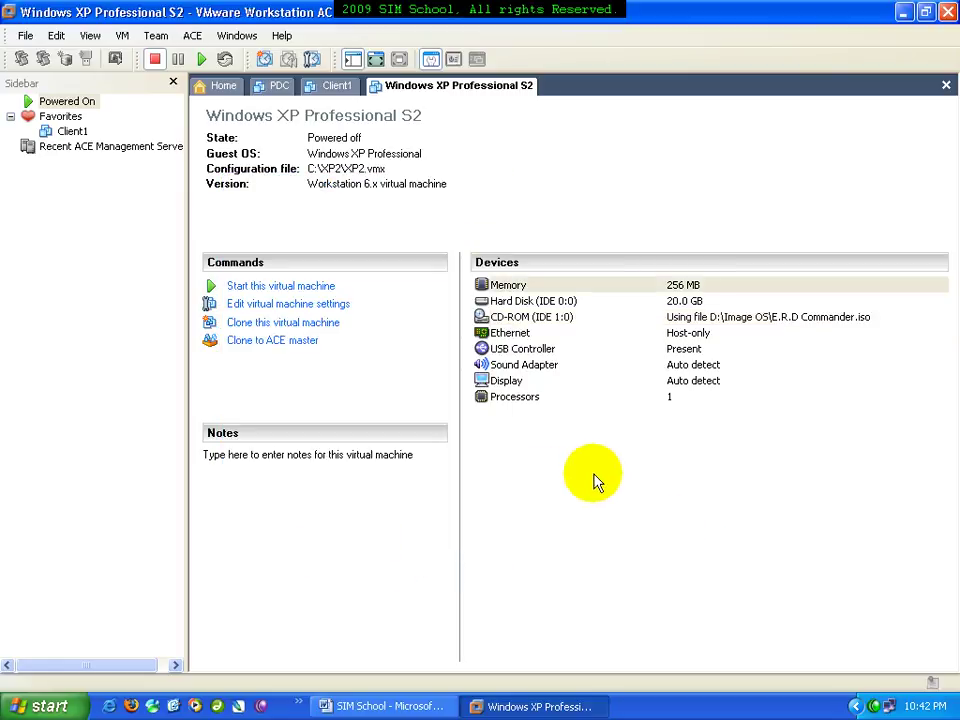
- Start the virtual machine and enter its BIOS setup during startup
left_click(293, 288)
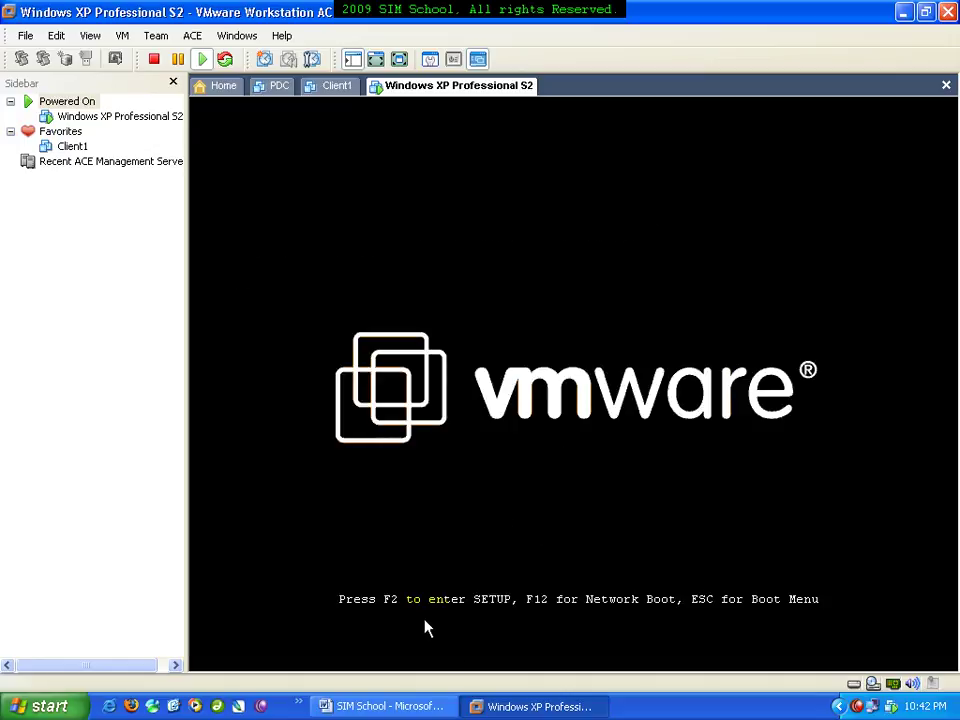
left_click(396, 611)
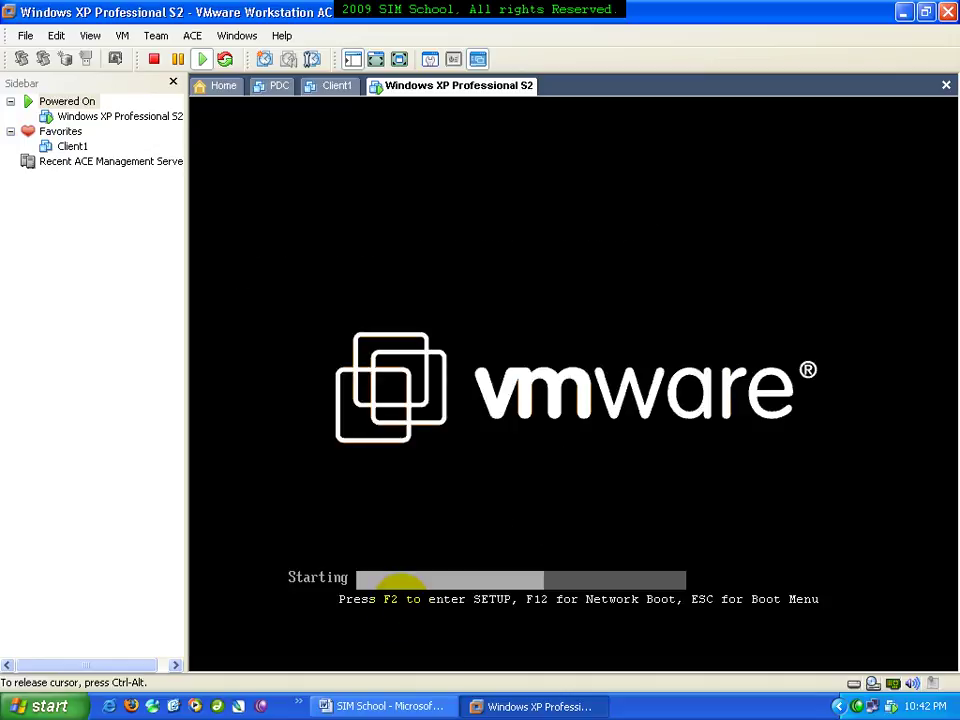
key("F2")
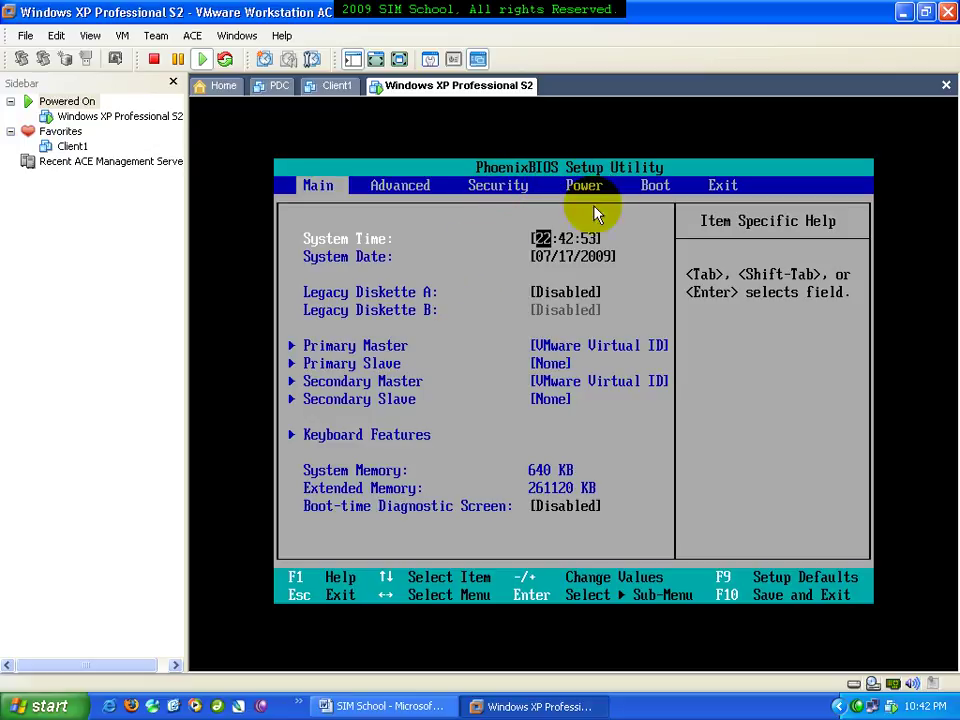
- Move CD-ROM Drive above Hard Drive in the BIOS boot order
left_click(499, 271)
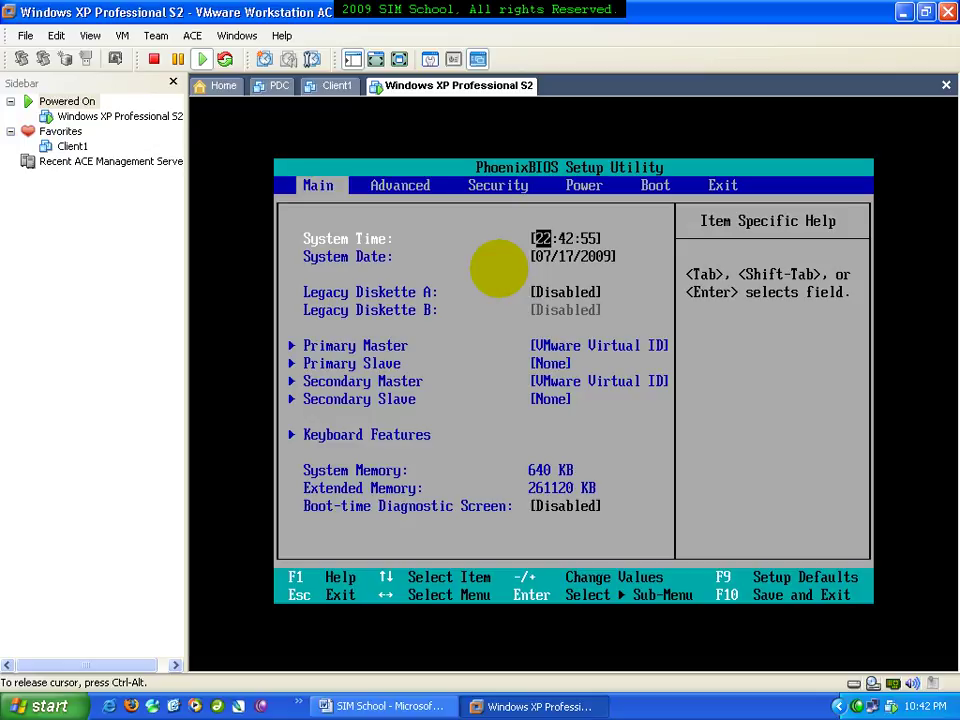
key("Right")
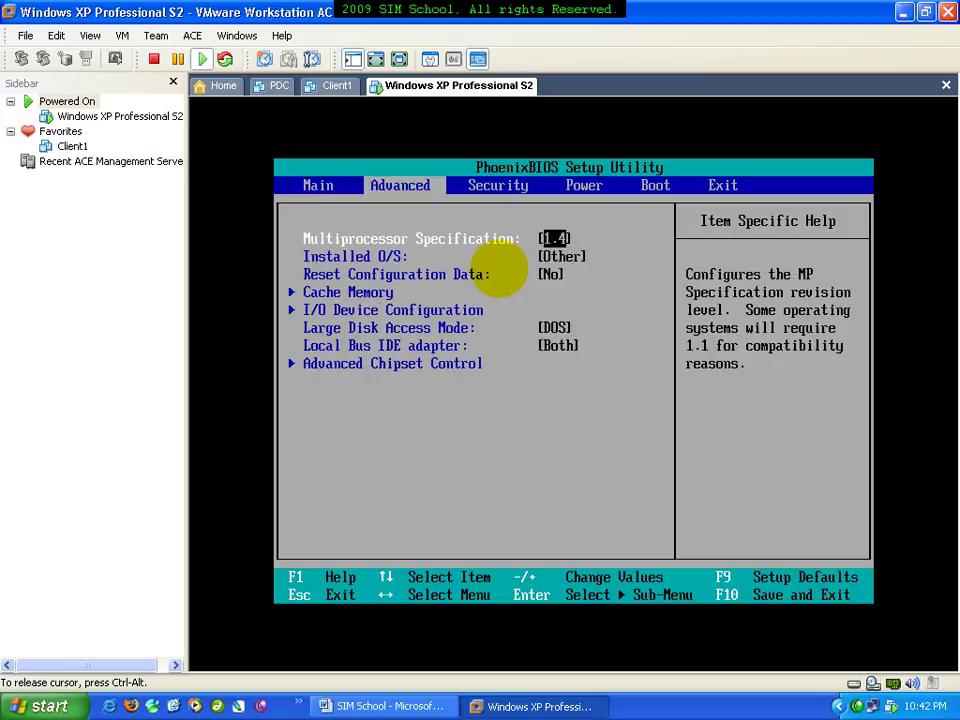
key("Right")
key("Right")
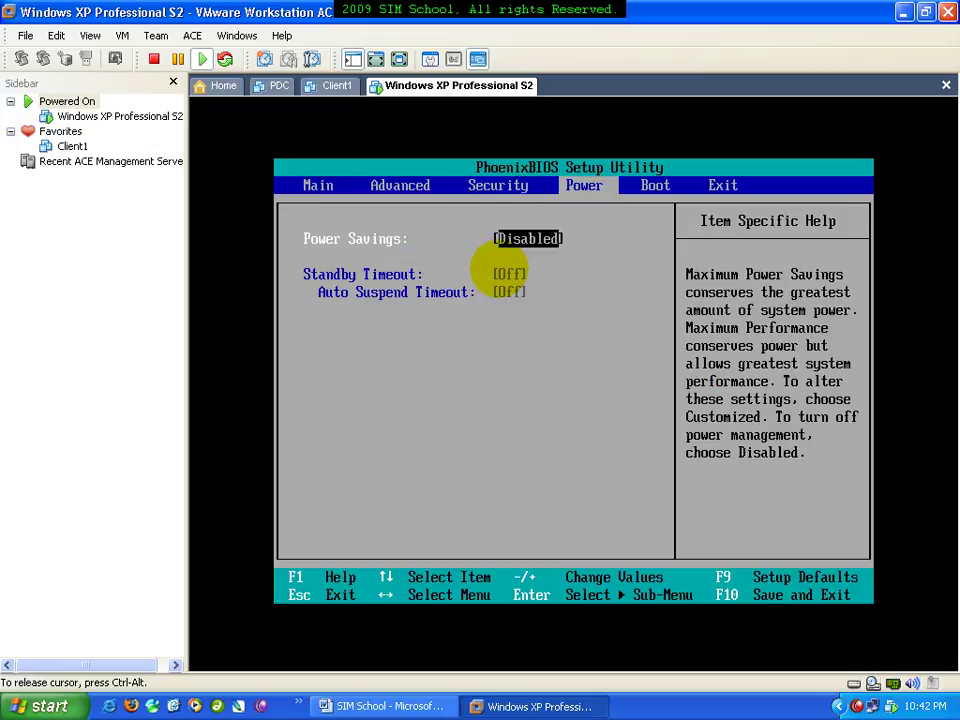
key("Right")
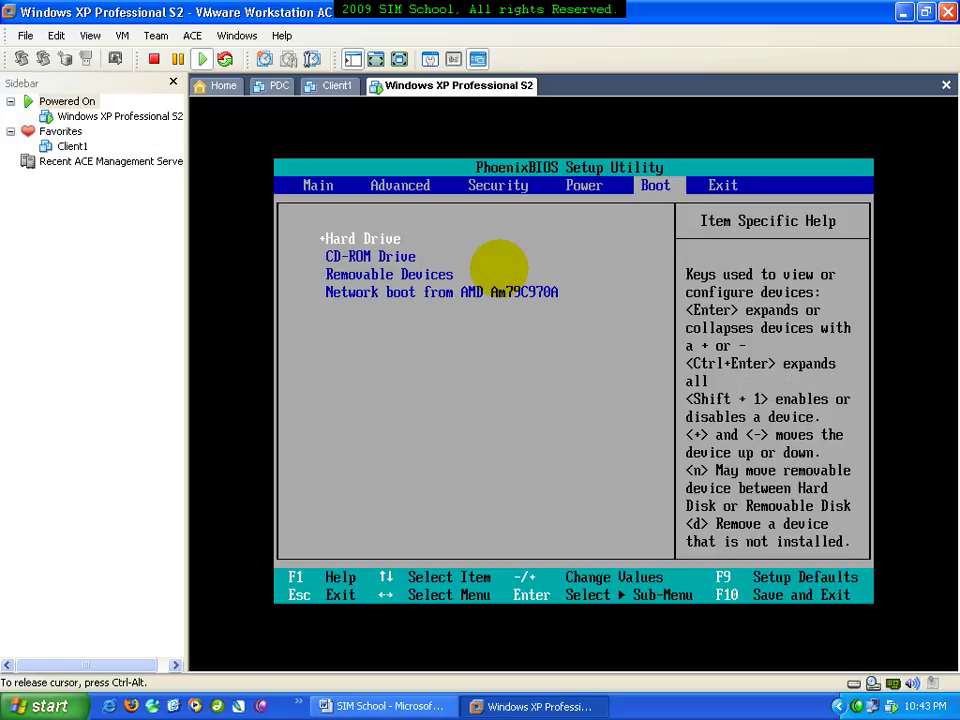
key("minus")
key("Up")
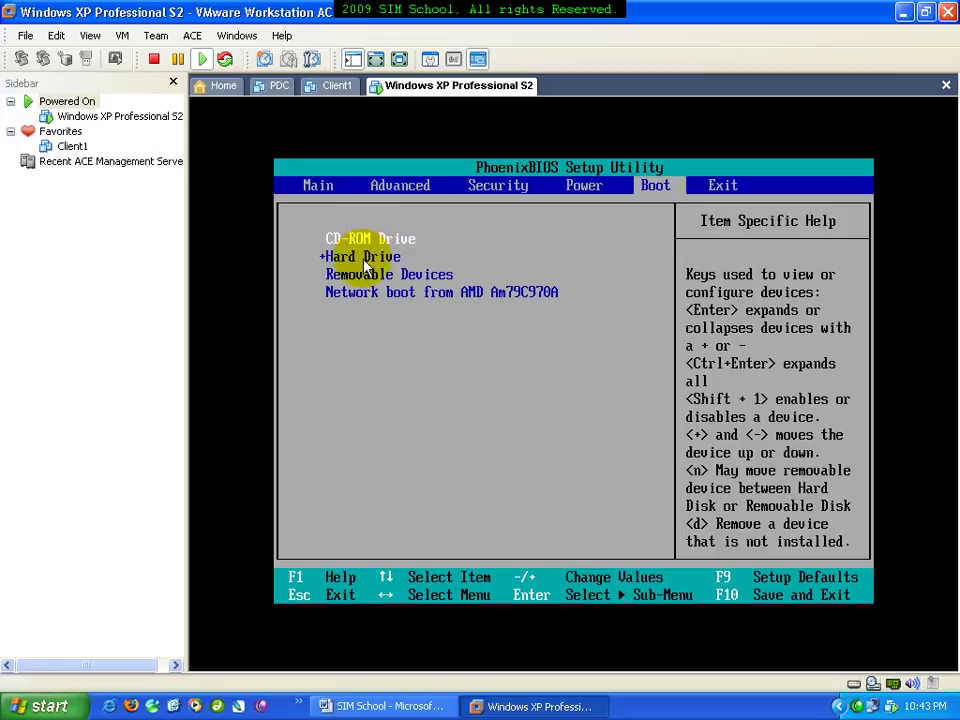
- Exit the BIOS setup saving the changes, and release the cursor from the virtual machine
left_click(523, 251)
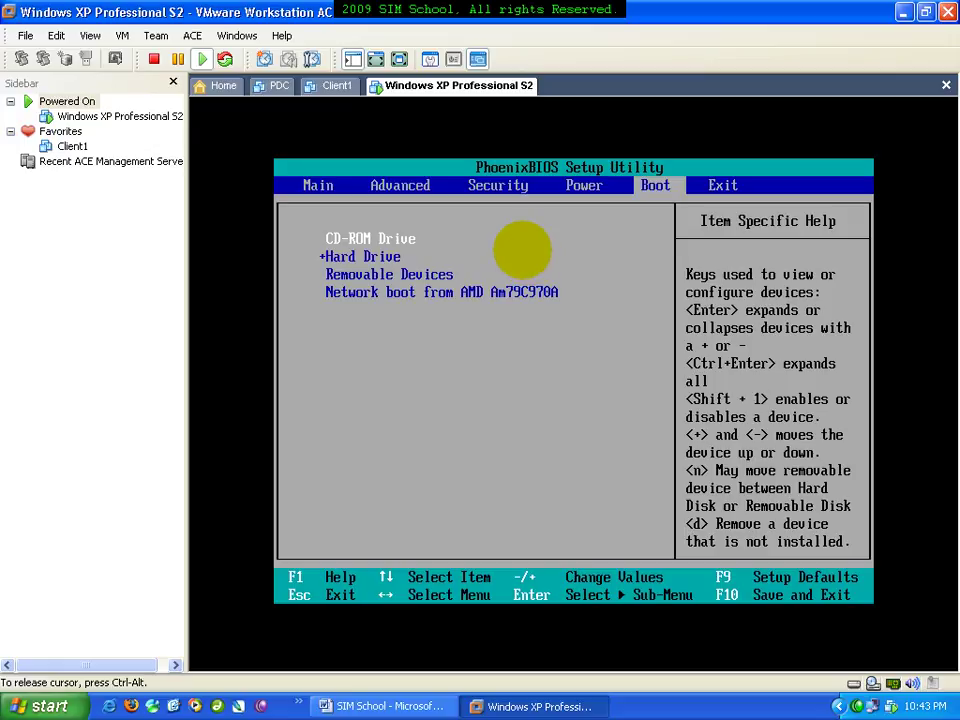
key("Right")
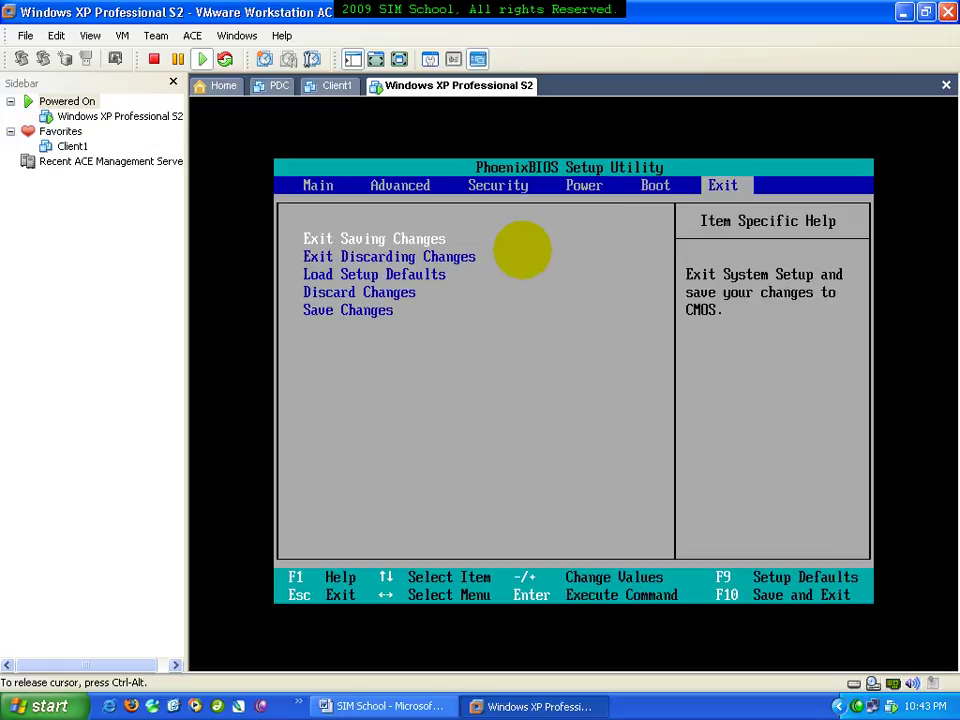
key("Return")
key("Return")
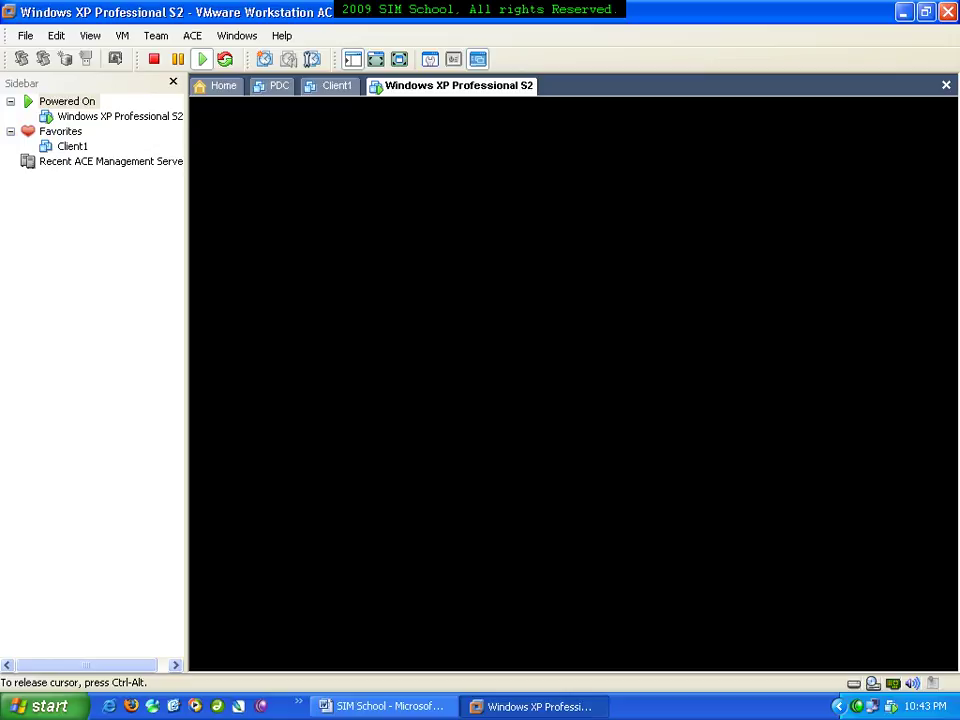
key("ctrl+alt")
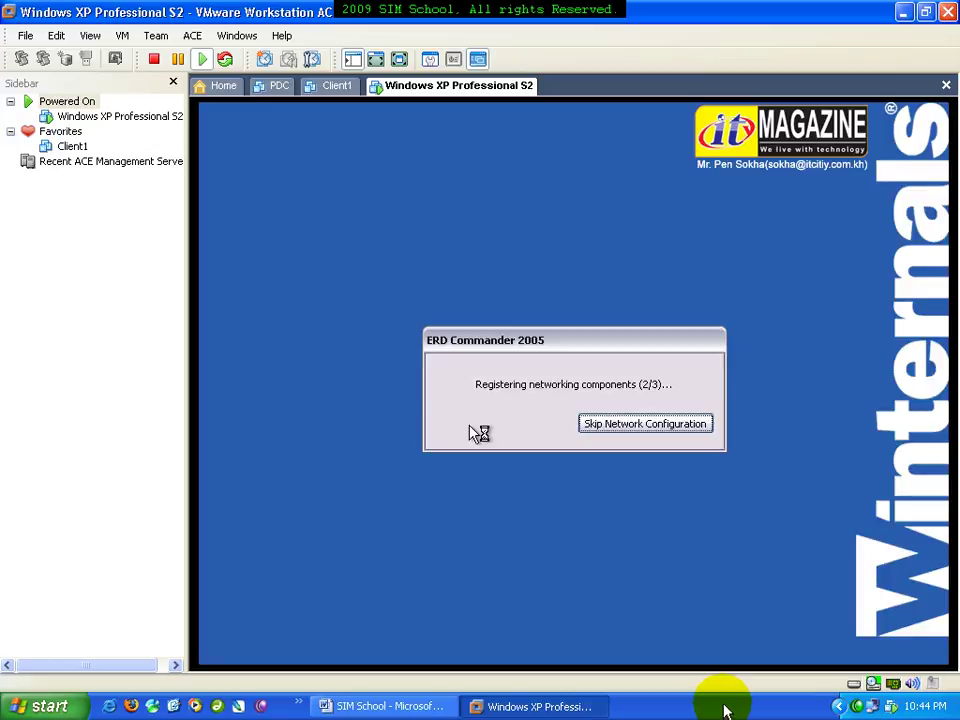
- Skip ERD Commander 2005's network configuration, accept the welcome settings and enter the ERD Commander password
left_click(656, 574)
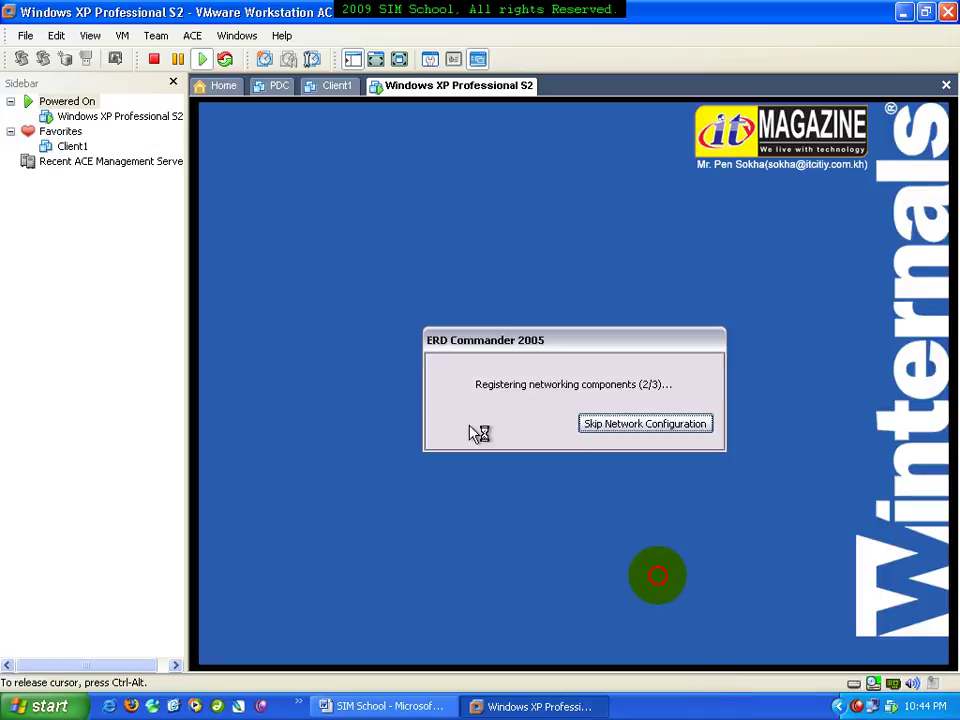
left_click(668, 434)
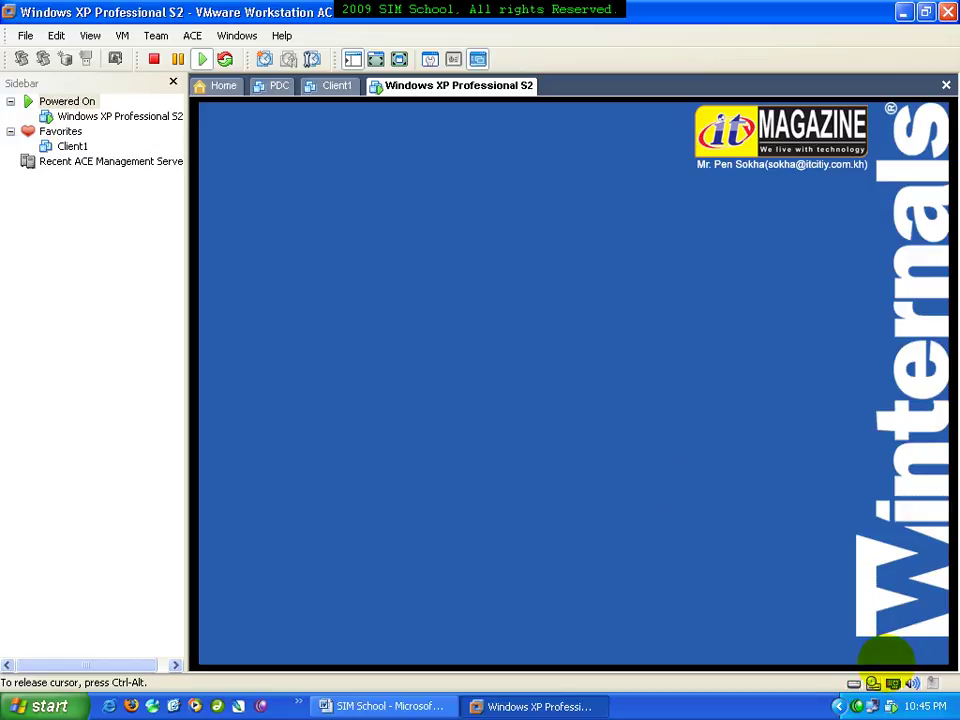
left_click(653, 551)
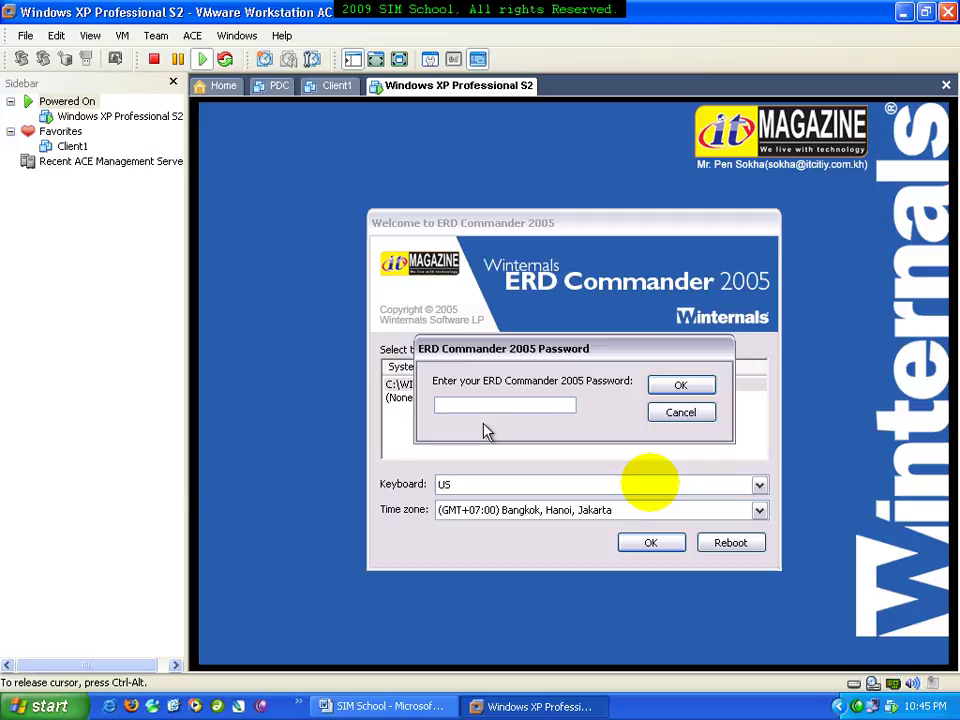
type("******")
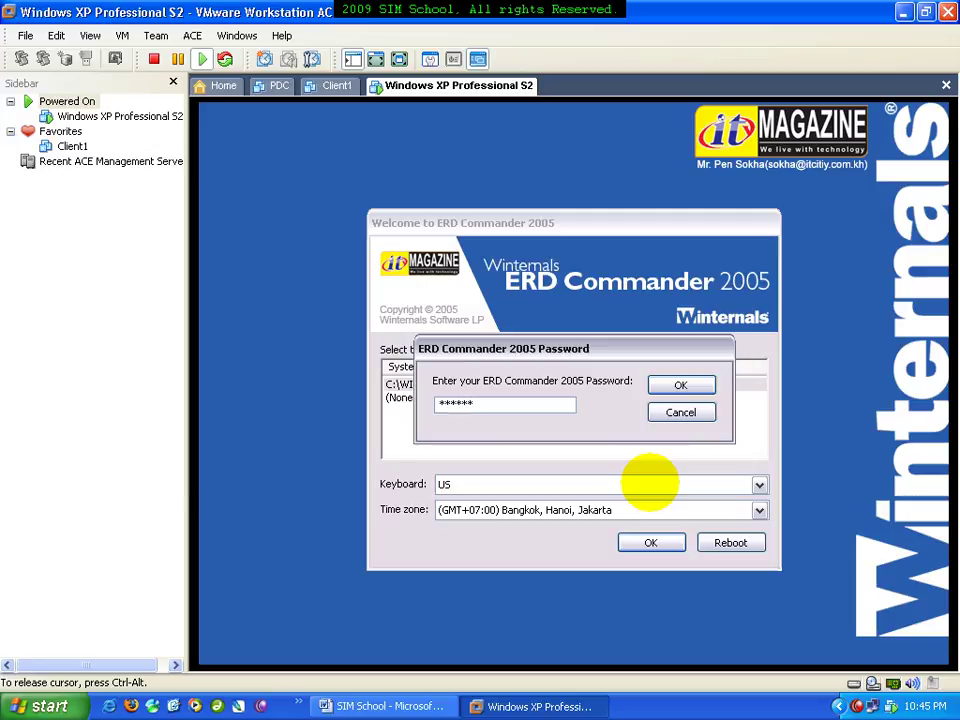
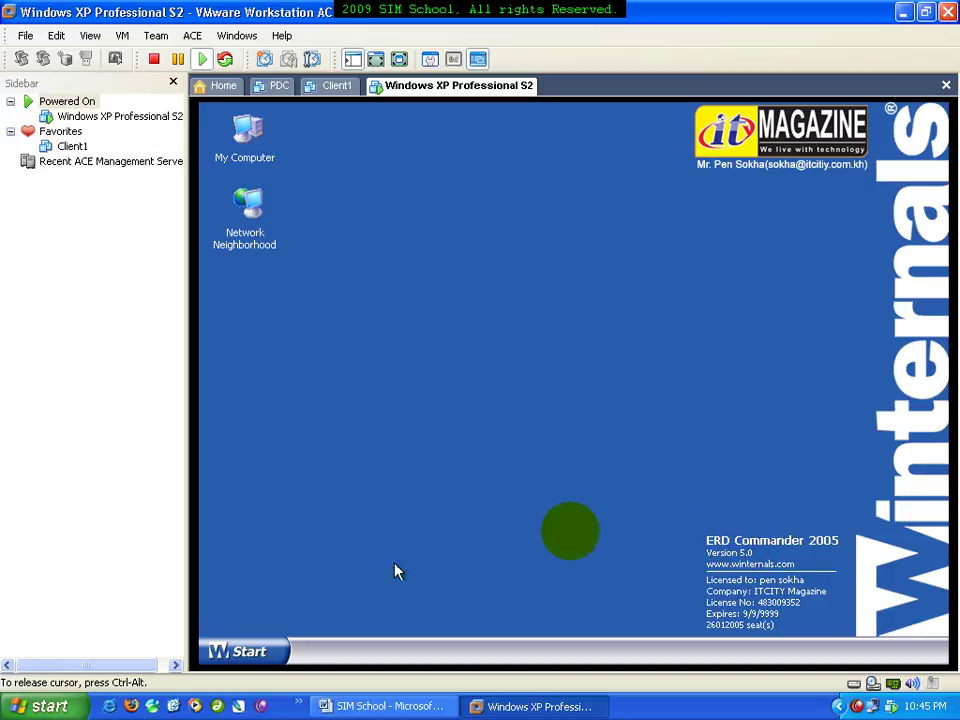
- Open the ERD Commander Explorer and browse to the Documents and Settings folder on drive C
left_click(250, 652)
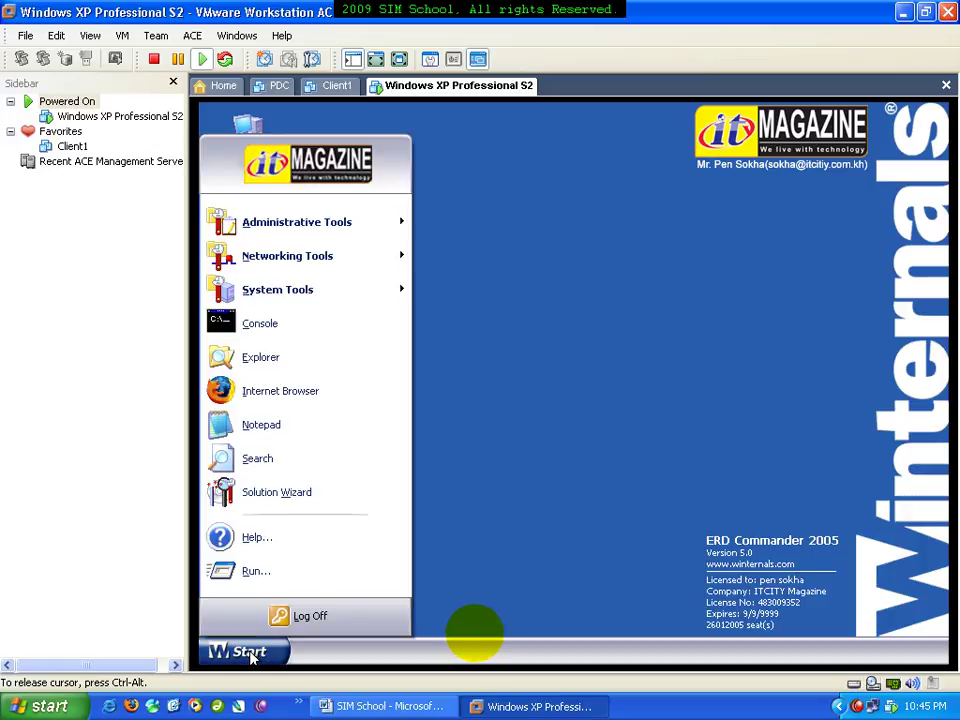
left_click(291, 368)
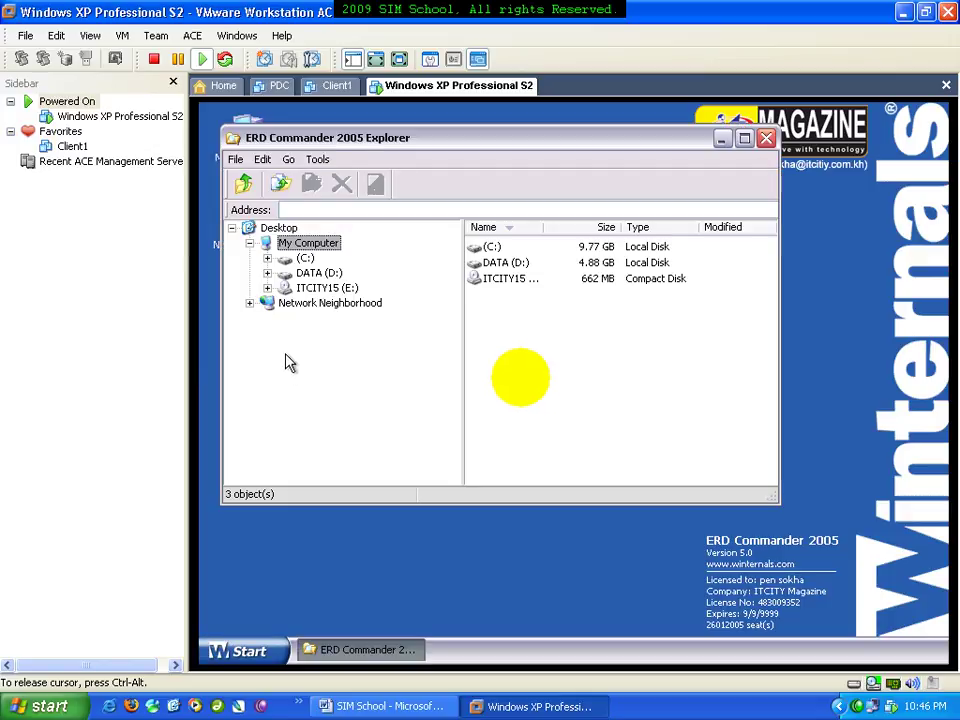
left_click(298, 258)
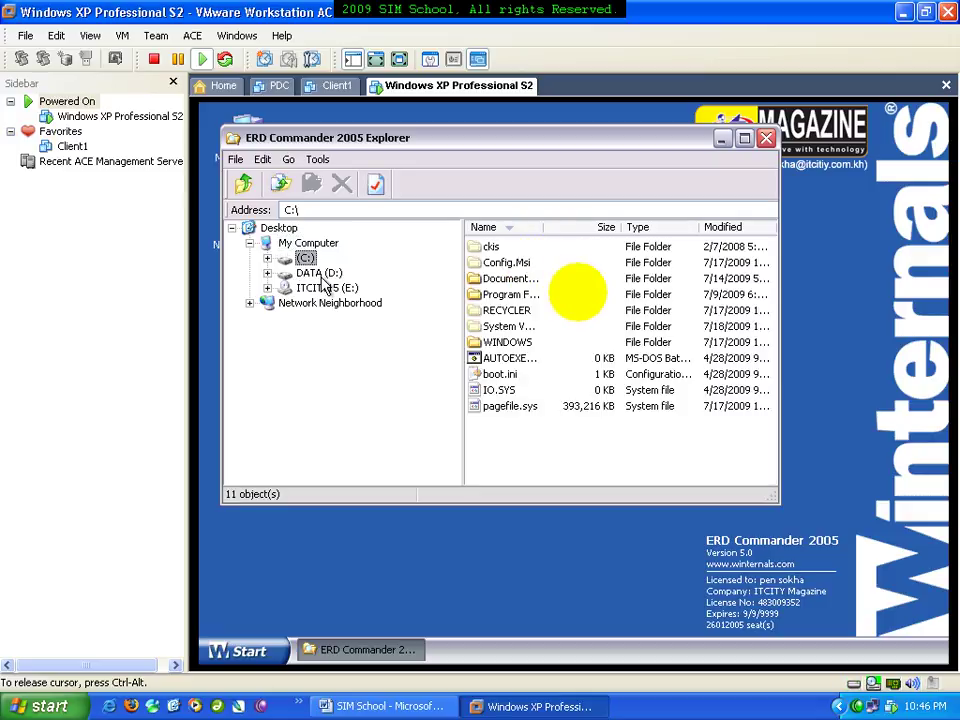
left_click(766, 136)
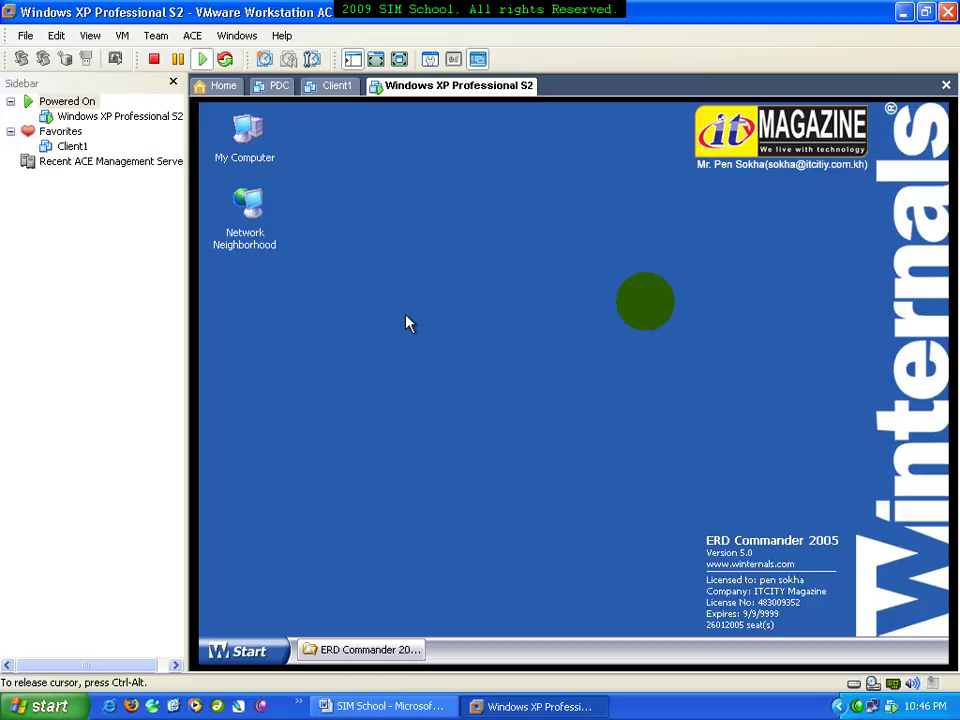
left_click(370, 649)
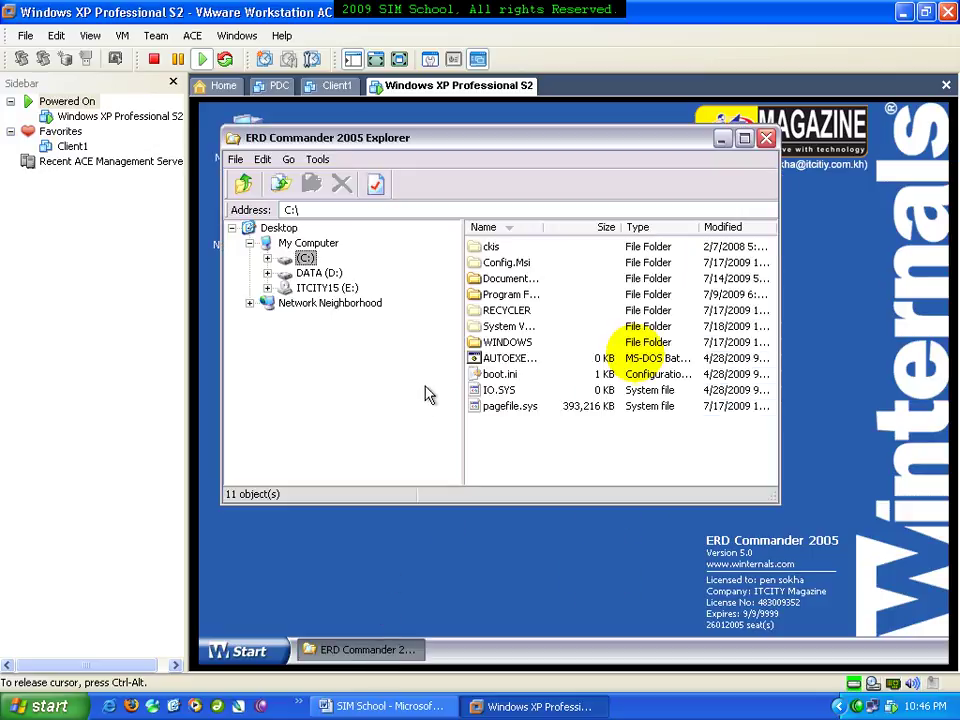
double_click(301, 261)
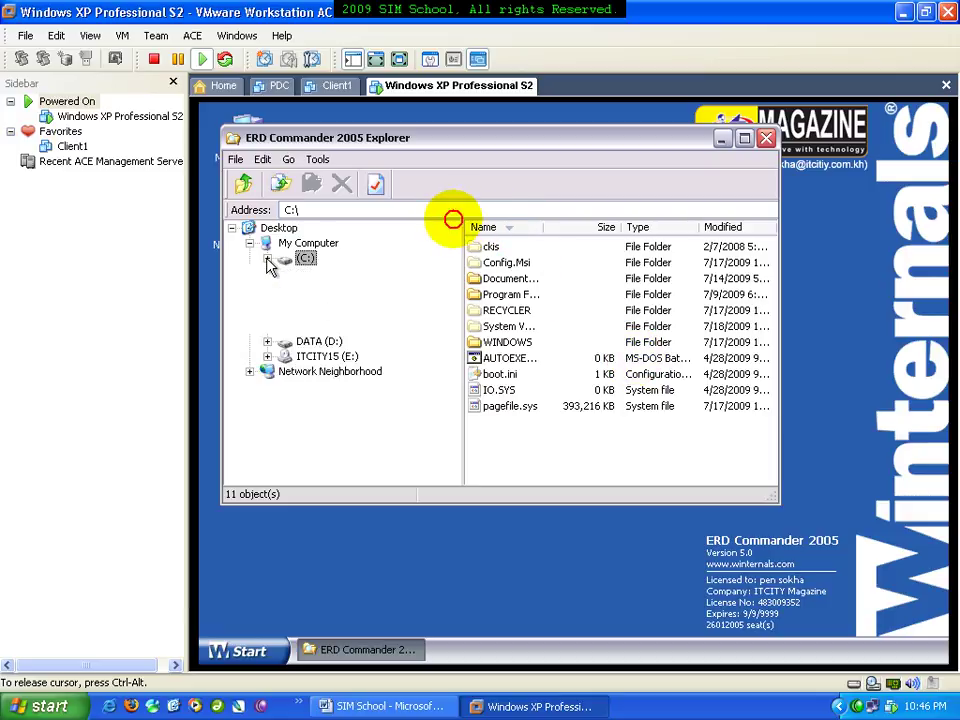
left_click(328, 309)
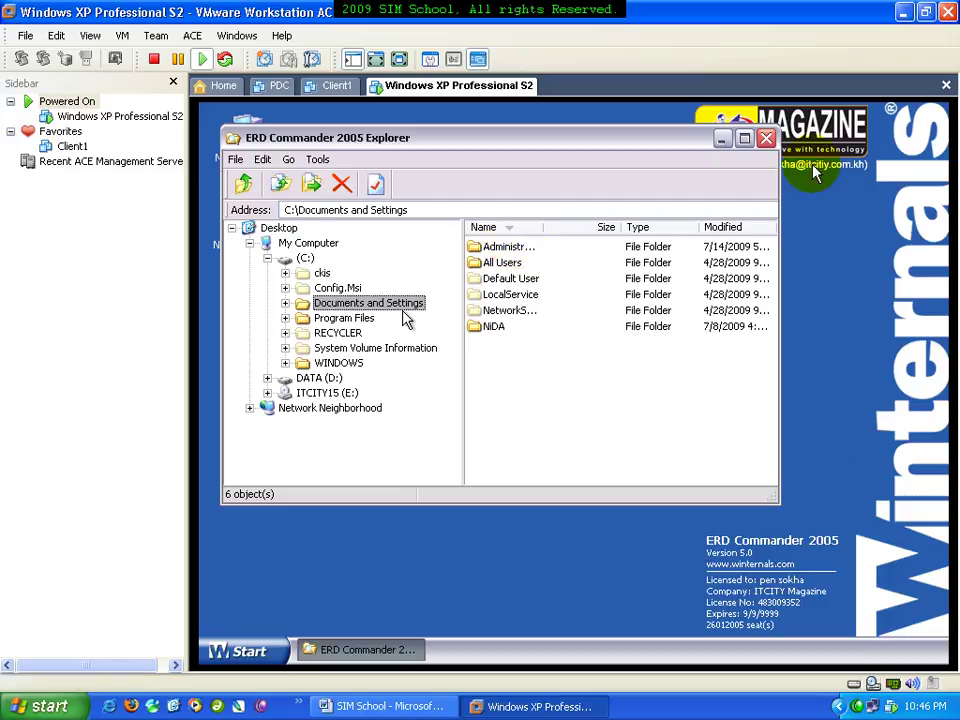
- Switch to the SIM School document in Word and review the section on user profile and Outlook Express storage paths
left_click(903, 13)
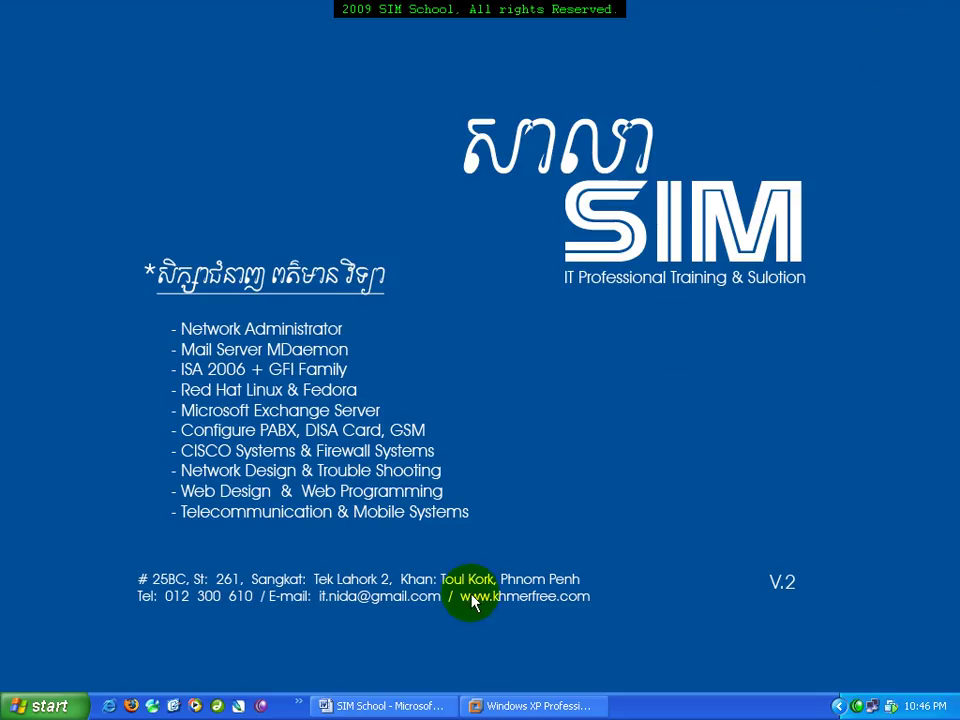
left_click(390, 706)
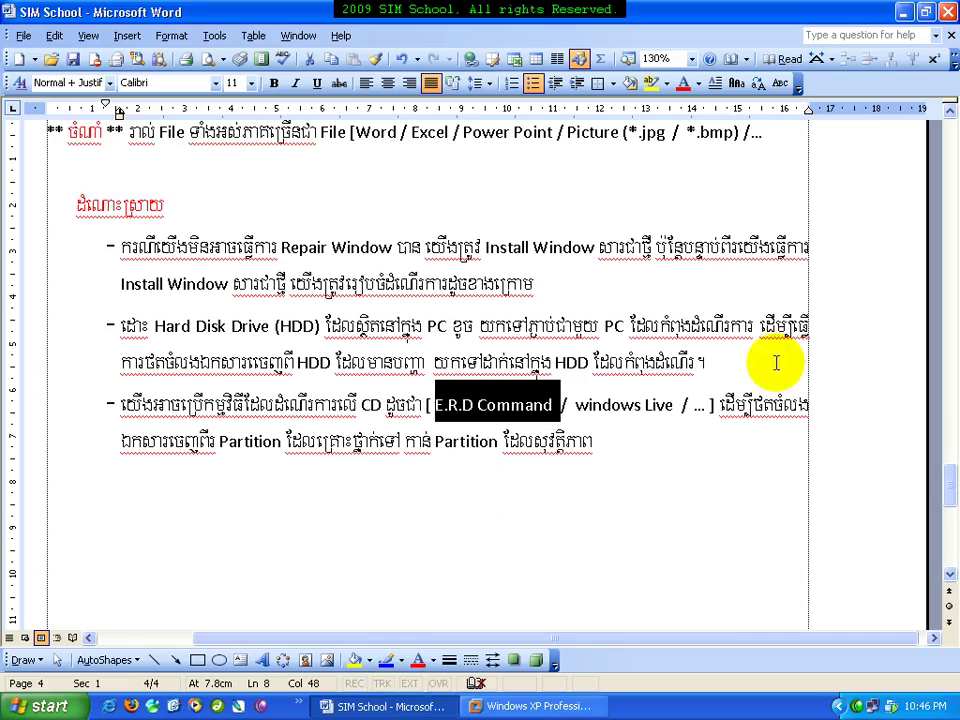
left_click(949, 488)
left_click_drag(949, 488, 937, 430)
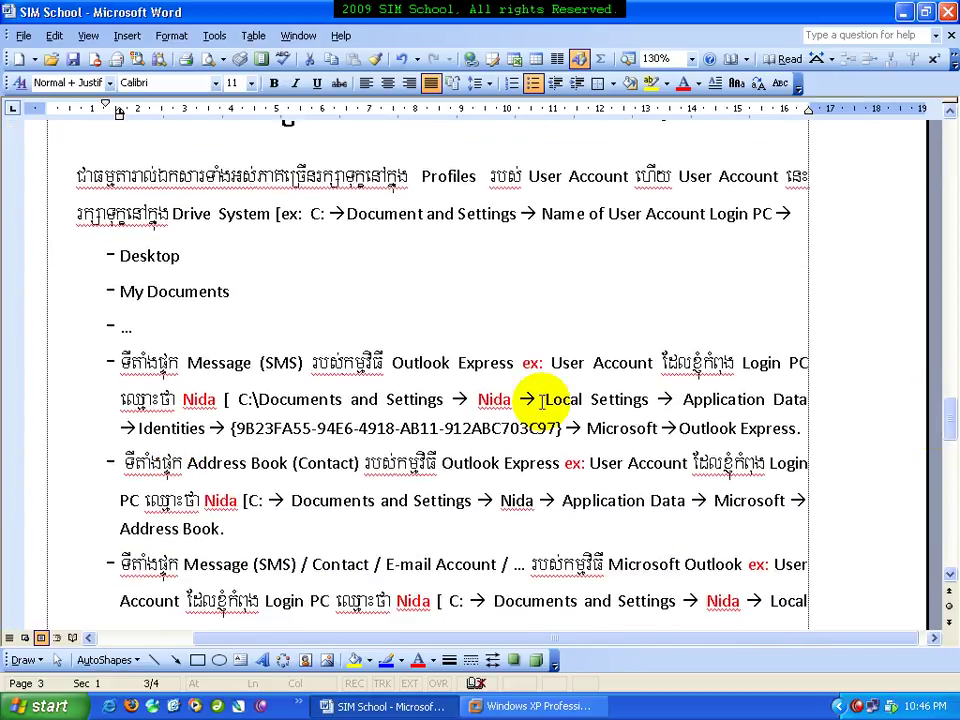
- Examine the document's profile storage path, highlighting the word Profiles and the Name of User Account part
left_click(563, 215)
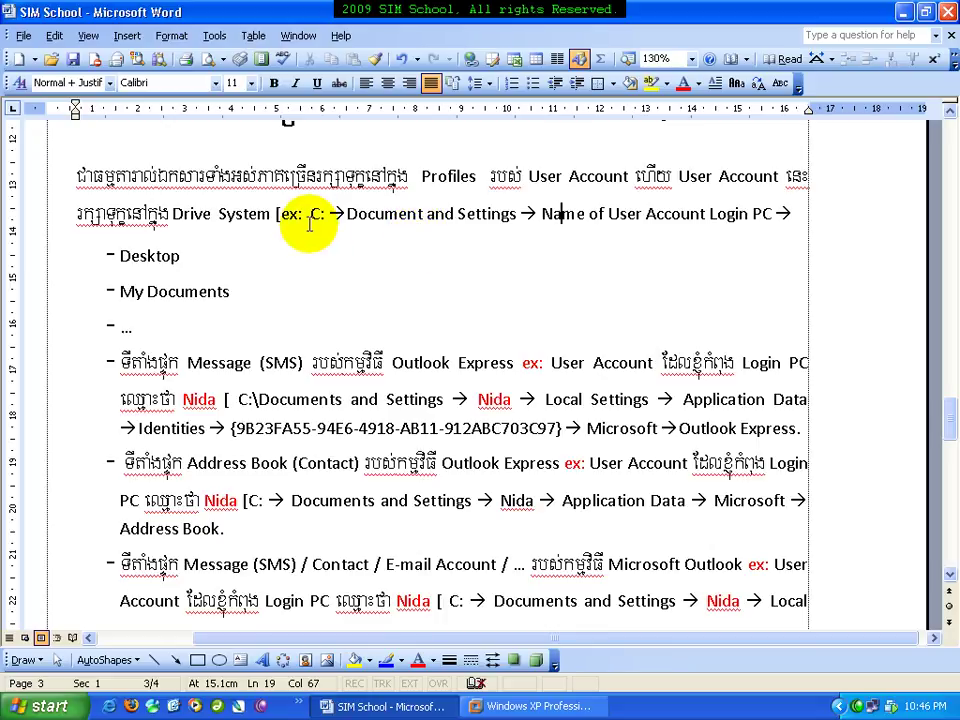
left_click_drag(421, 176, 456, 176)
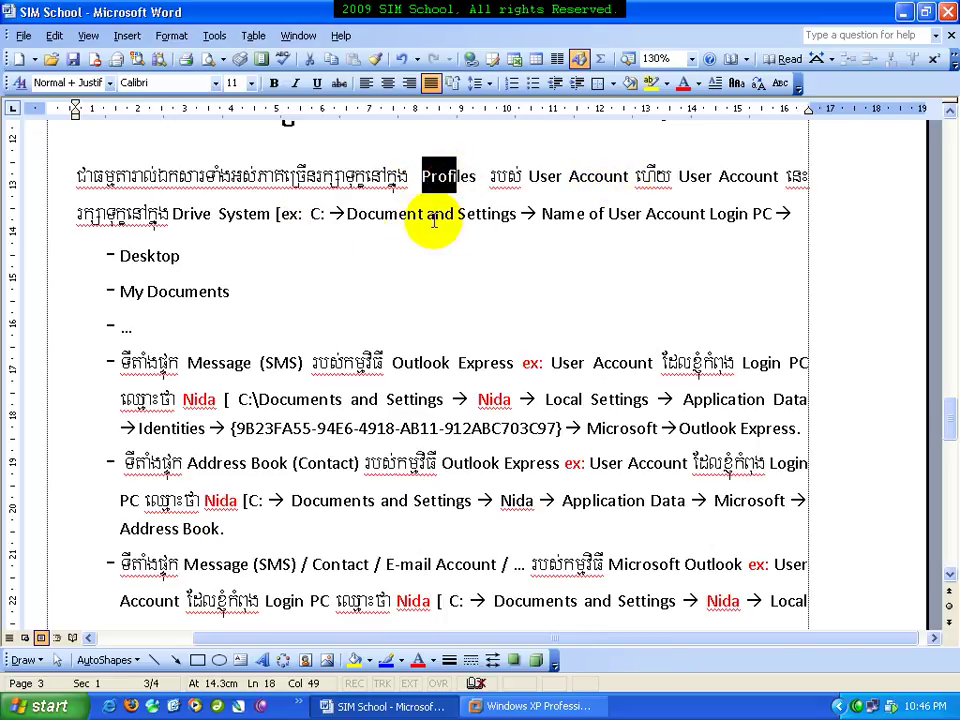
left_click(316, 216)
left_click_drag(364, 214, 583, 213)
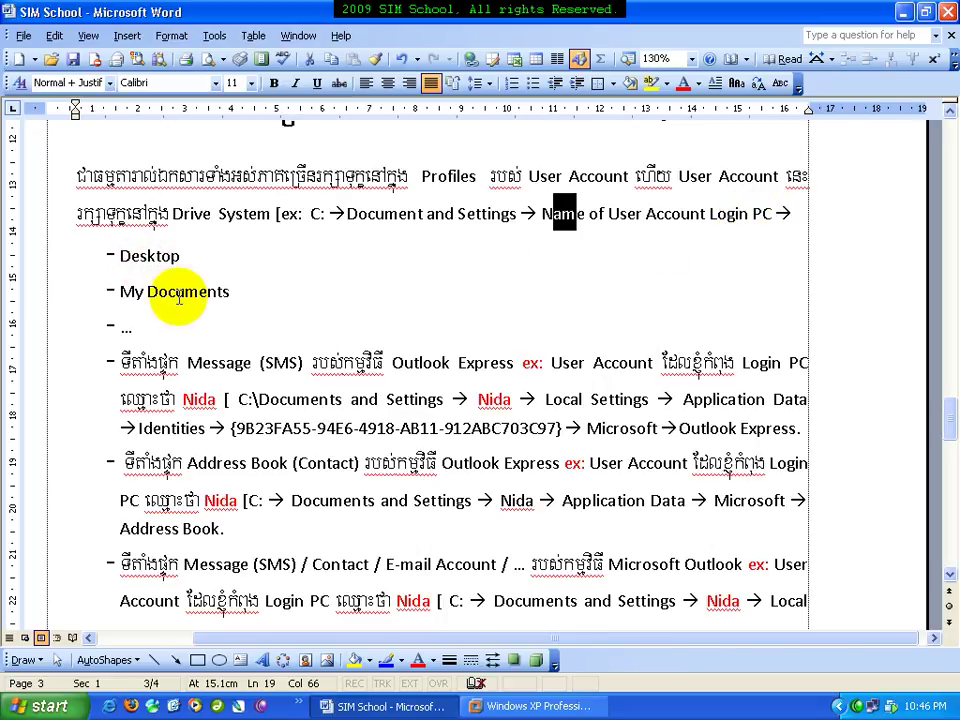
- Switch to the VMware virtual machine, open the user's profile folder under Documents and Settings, maximize the Explorer and fit the Name column
left_click(904, 12)
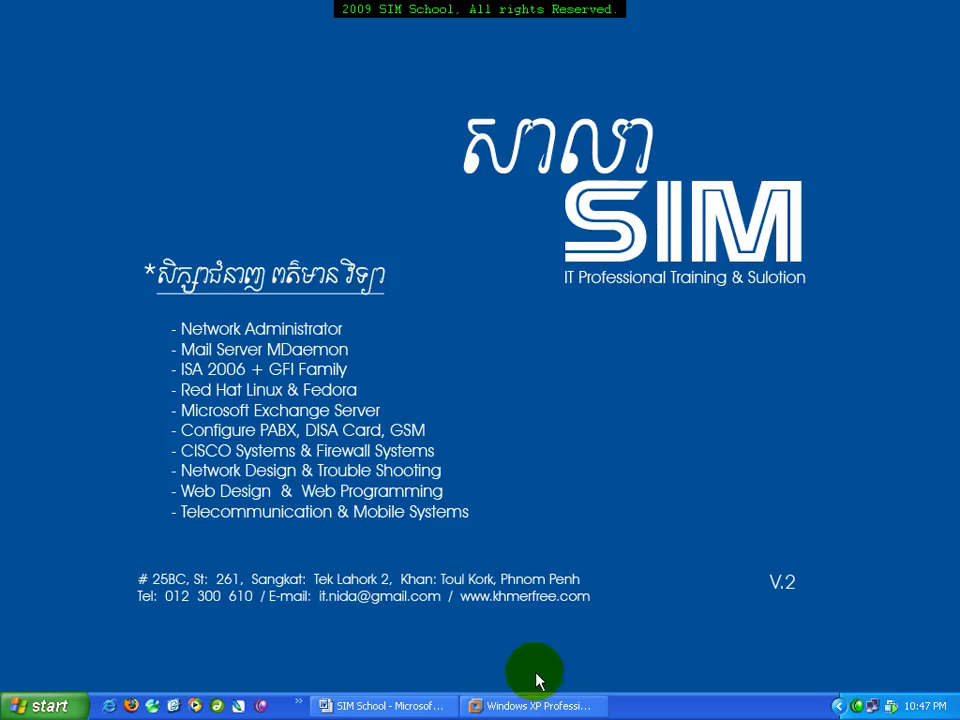
left_click(533, 707)
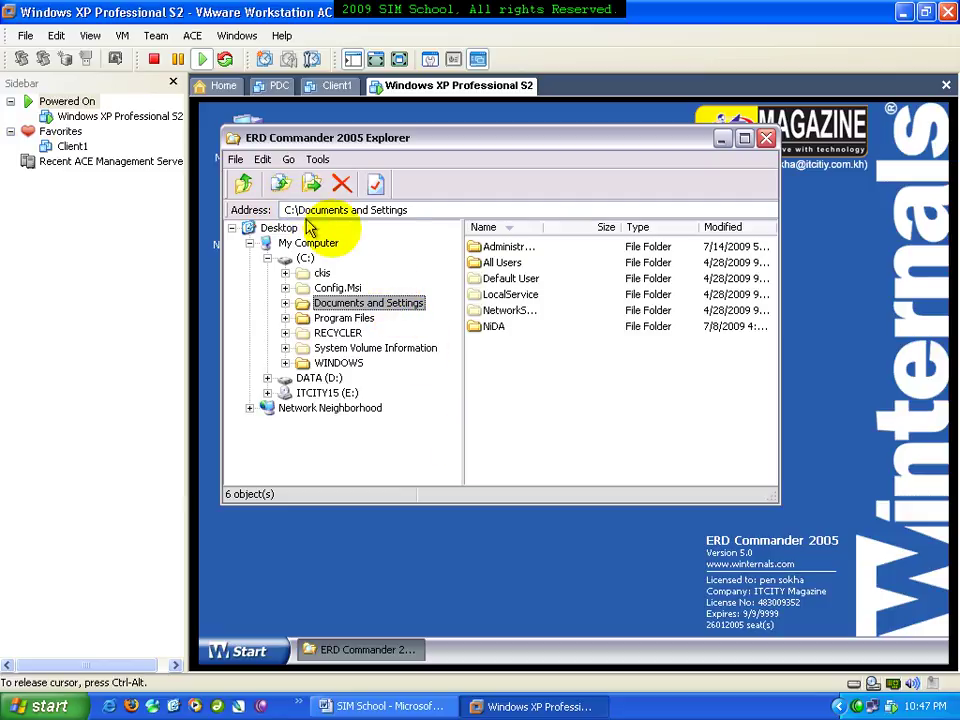
left_click(285, 303)
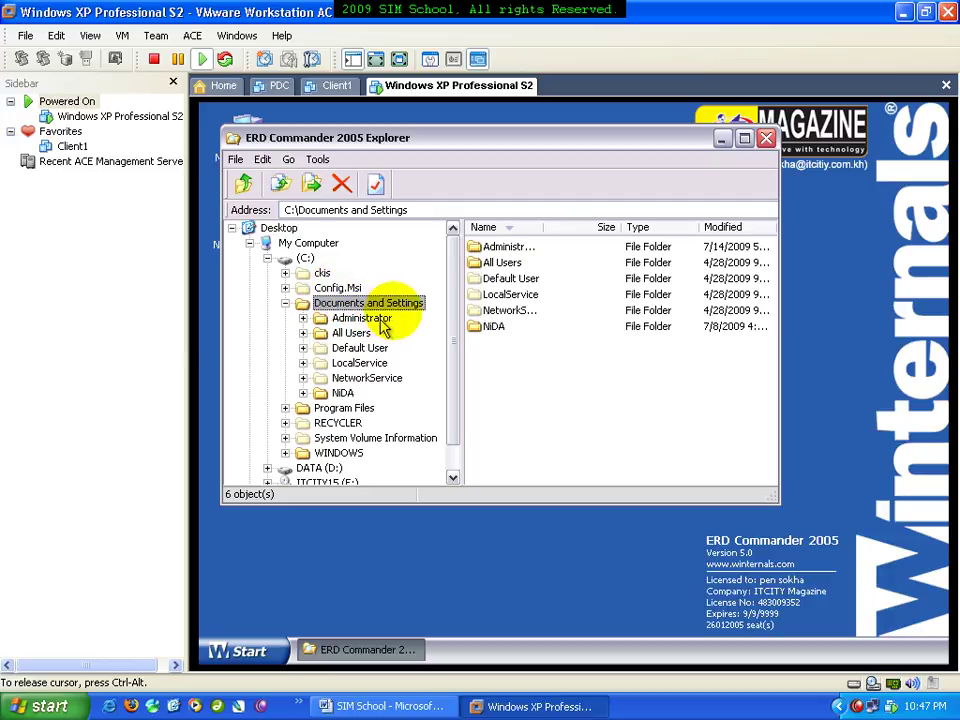
left_click(349, 395)
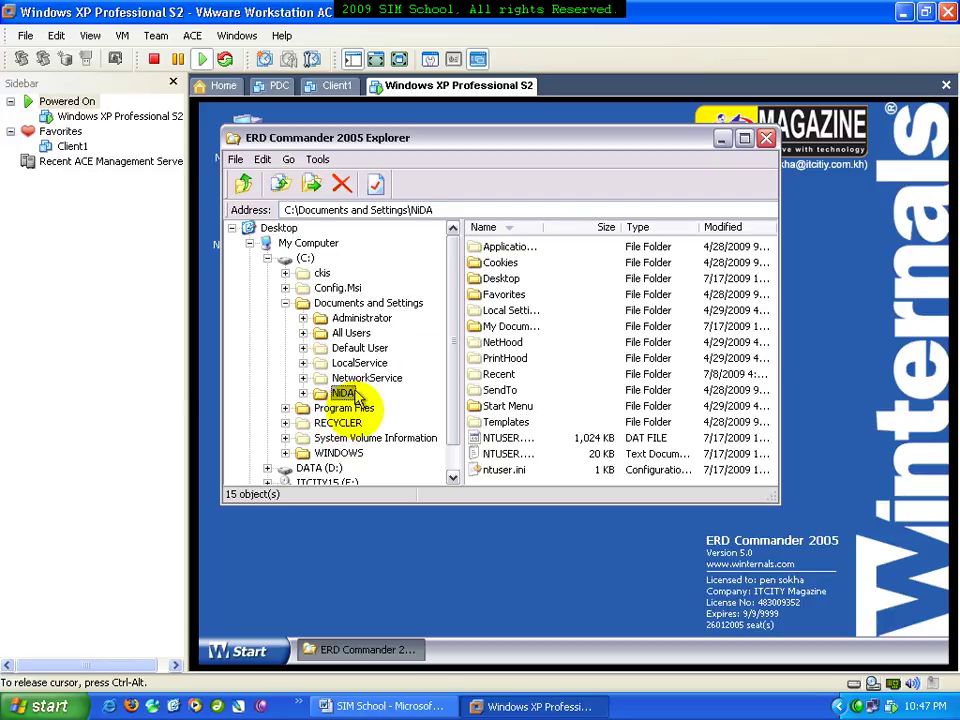
left_click(744, 139)
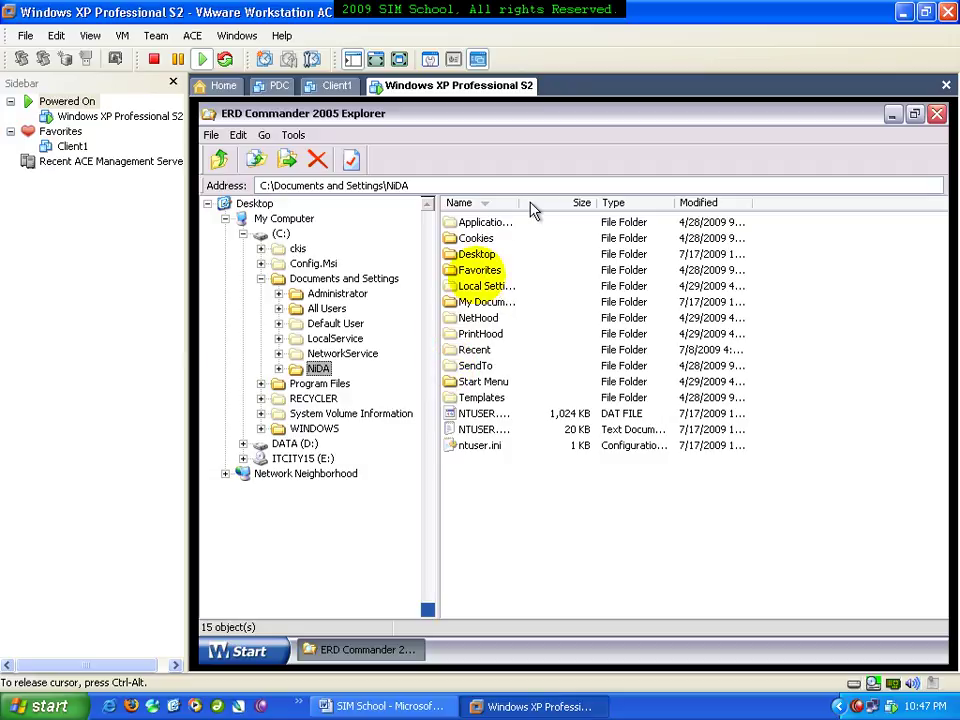
left_click(520, 202)
double_click(520, 202)
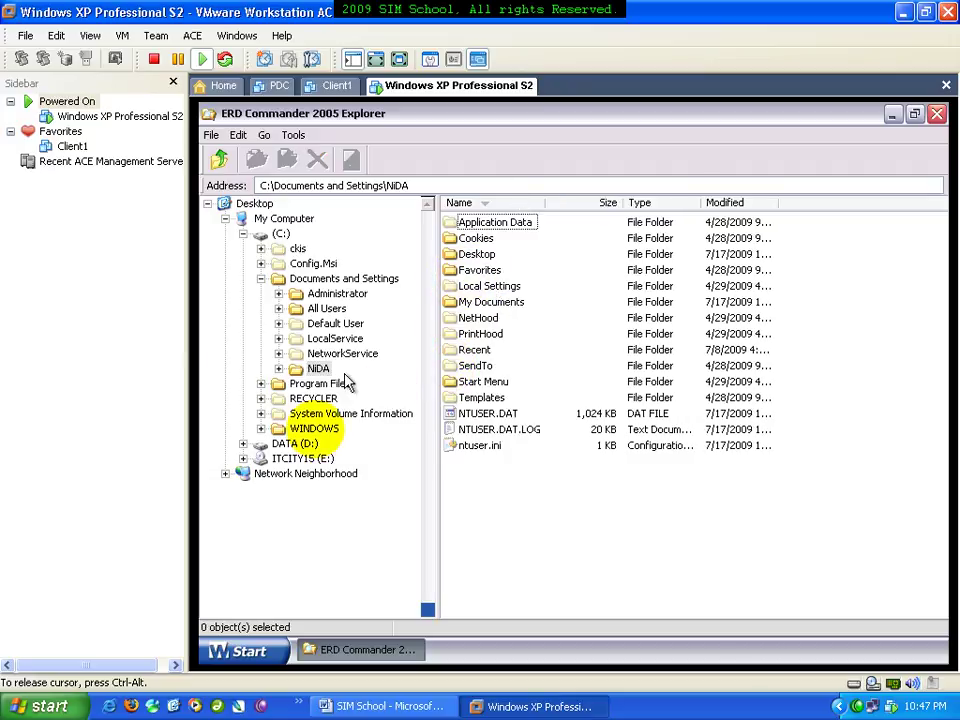
- Expand the user's profile folder, inspect the files in its Desktop and My Documents folders, and collapse it again
left_click(280, 369)
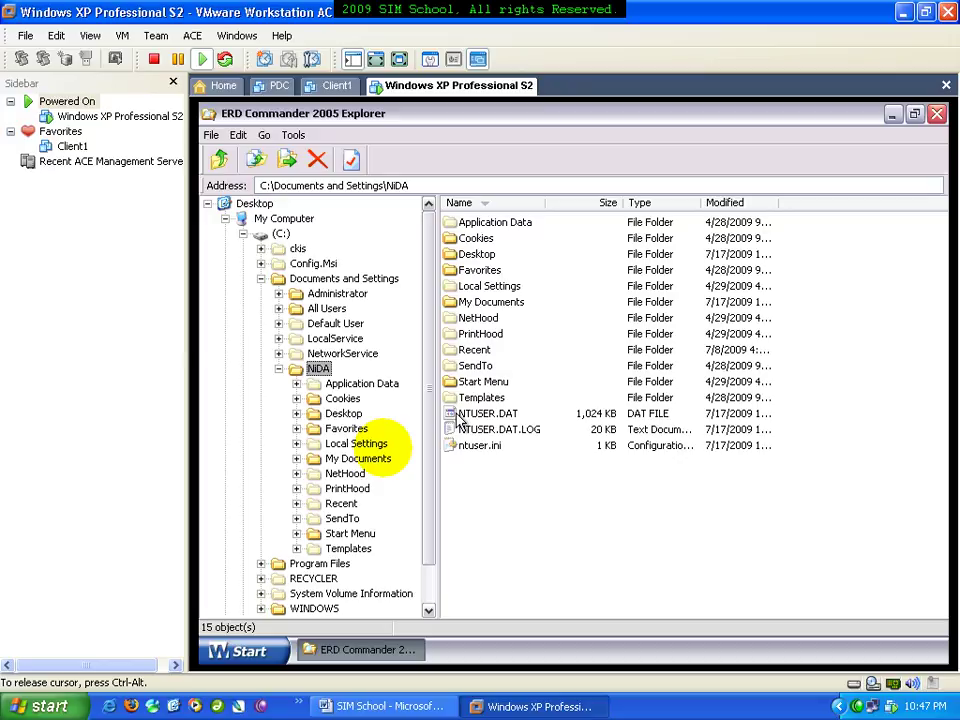
left_click(341, 414)
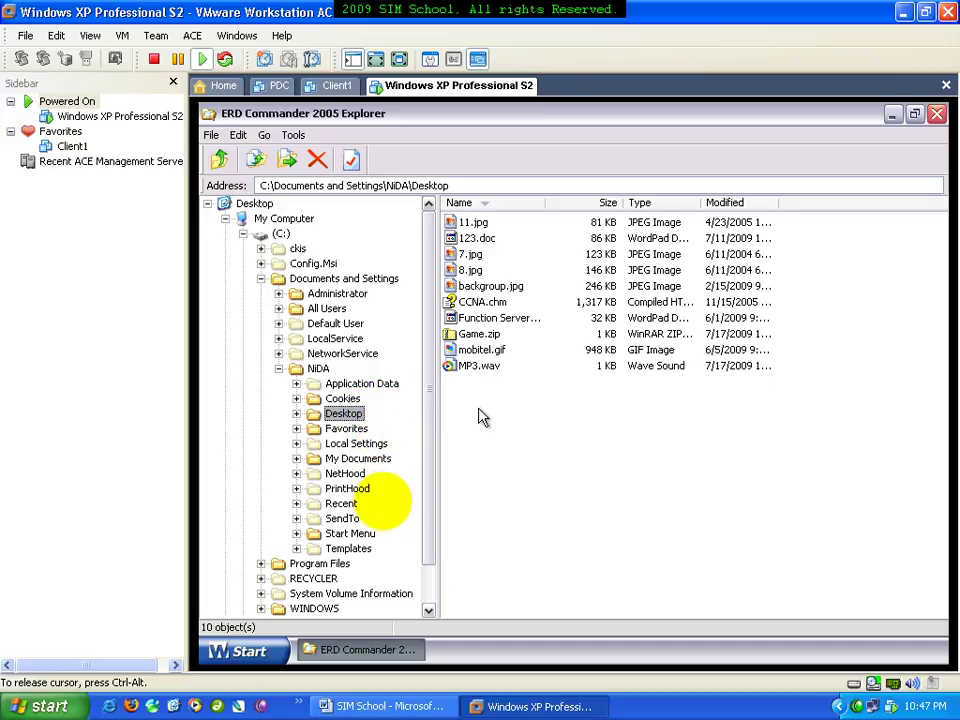
left_click(350, 458)
left_click(486, 256)
left_click(500, 288)
left_click(500, 304)
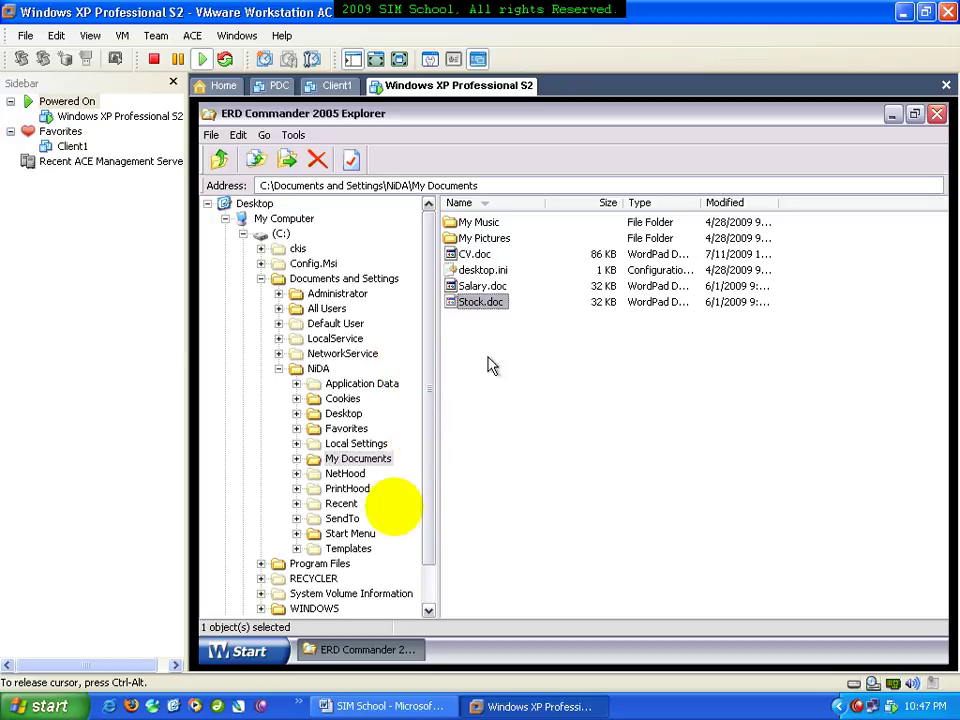
left_click(279, 369)
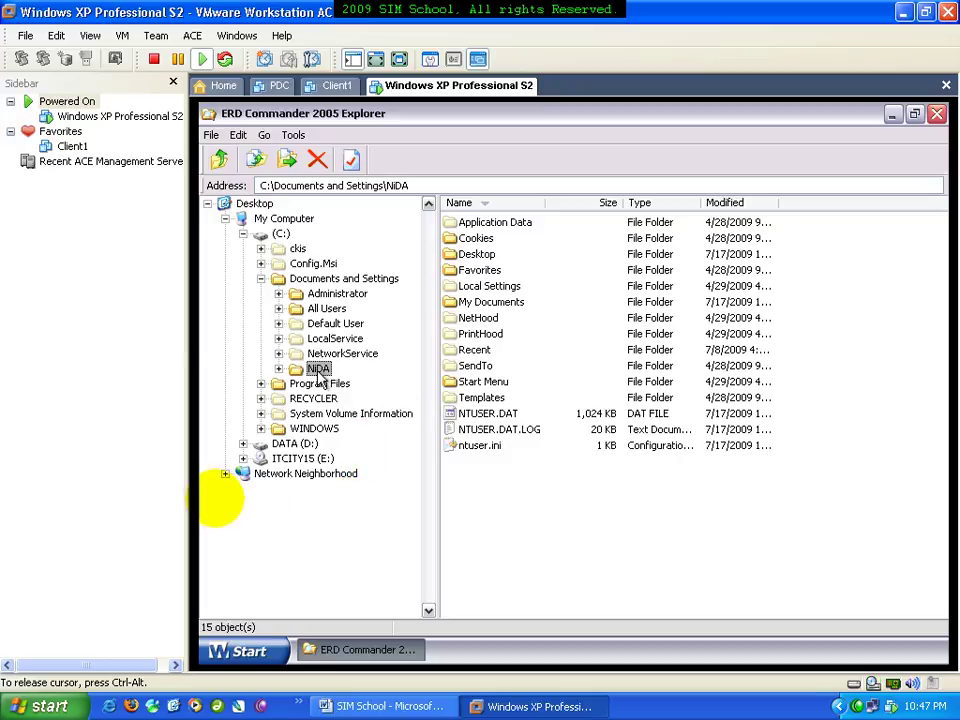
- Browse the Software folder on the DATA (D:) drive and fit the Name column to the full file names
left_click(298, 445)
left_click(243, 444)
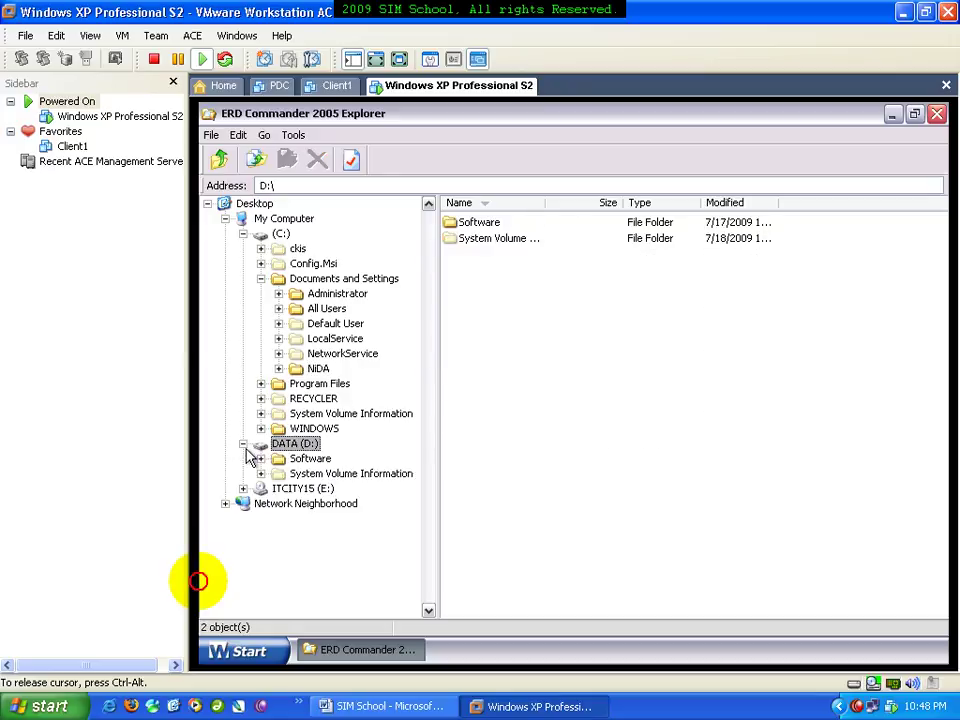
left_click(304, 459)
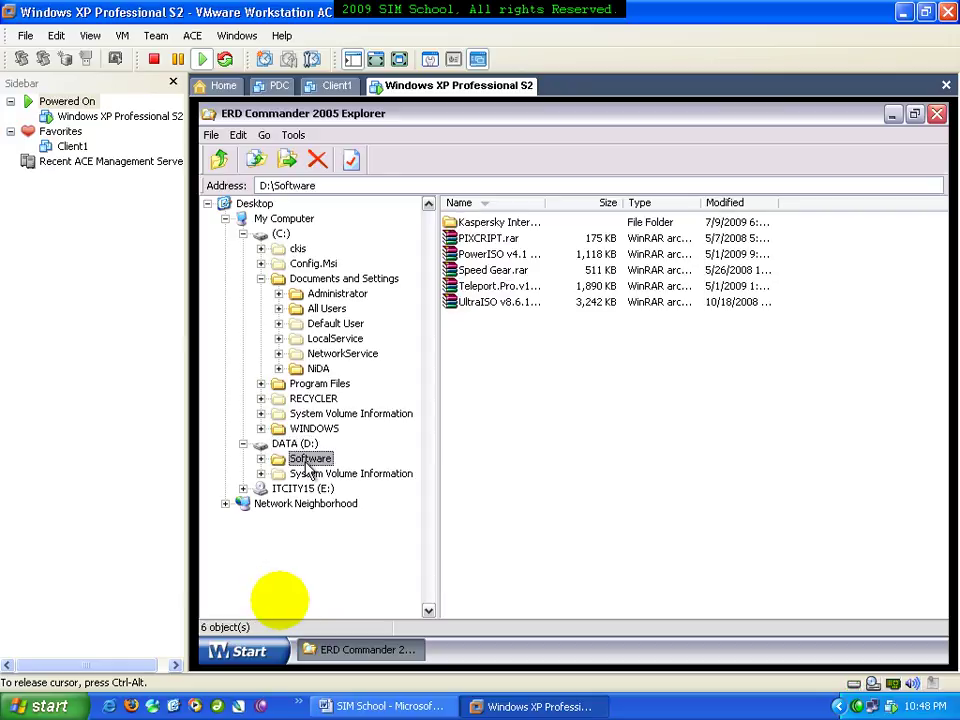
left_click(548, 202)
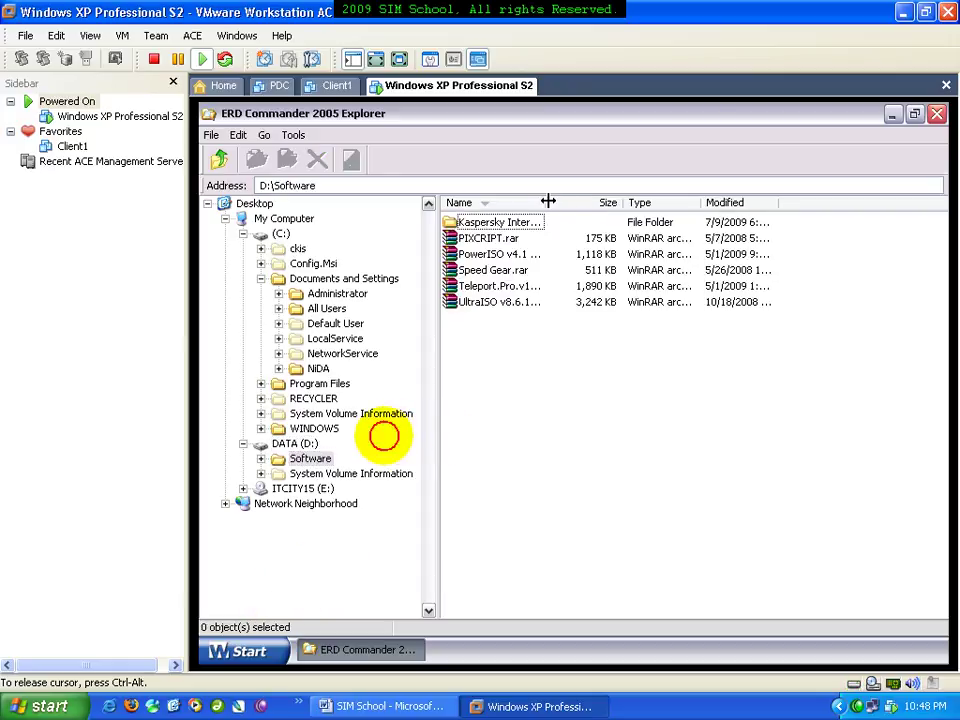
double_click(548, 202)
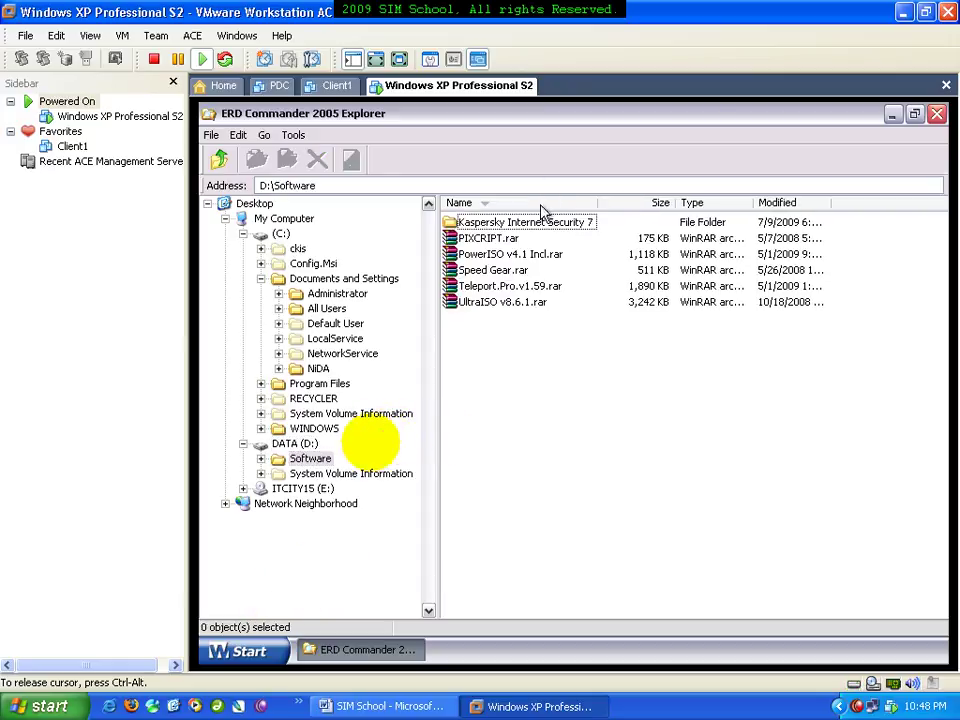
- Create a folder named Store Drive C in the root of the DATA (D:) drive
left_click(285, 445)
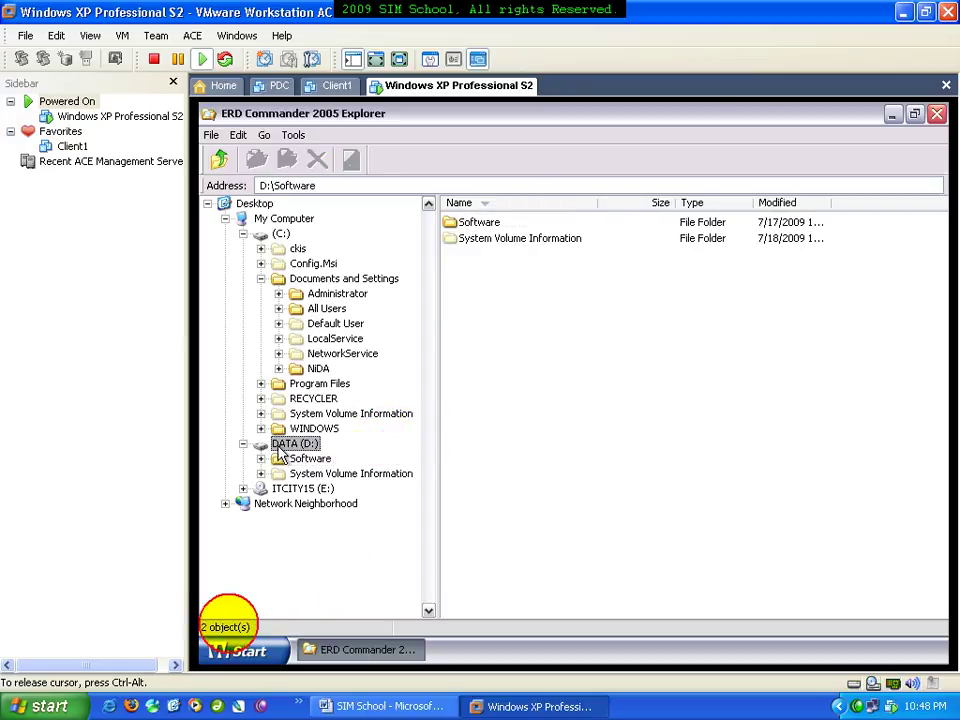
right_click(519, 333)
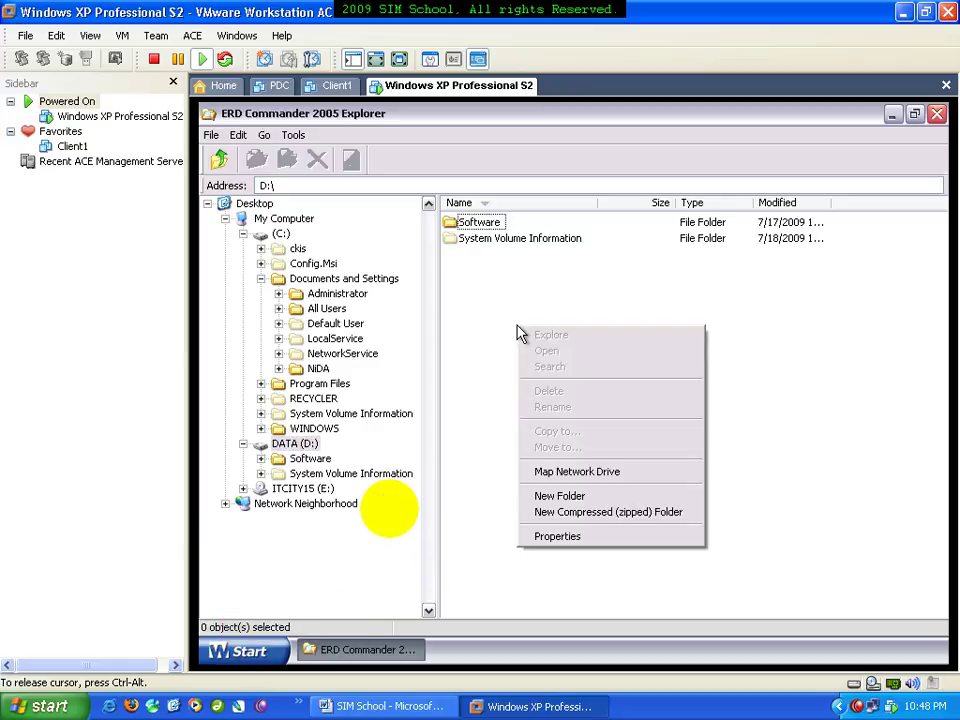
left_click(575, 495)
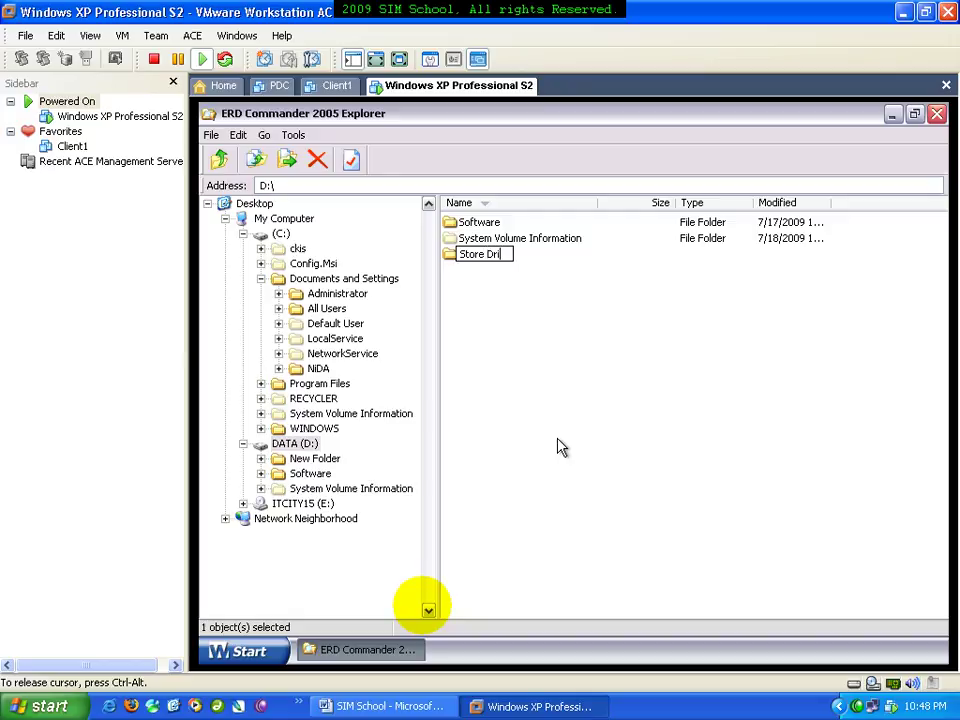
key("Return")
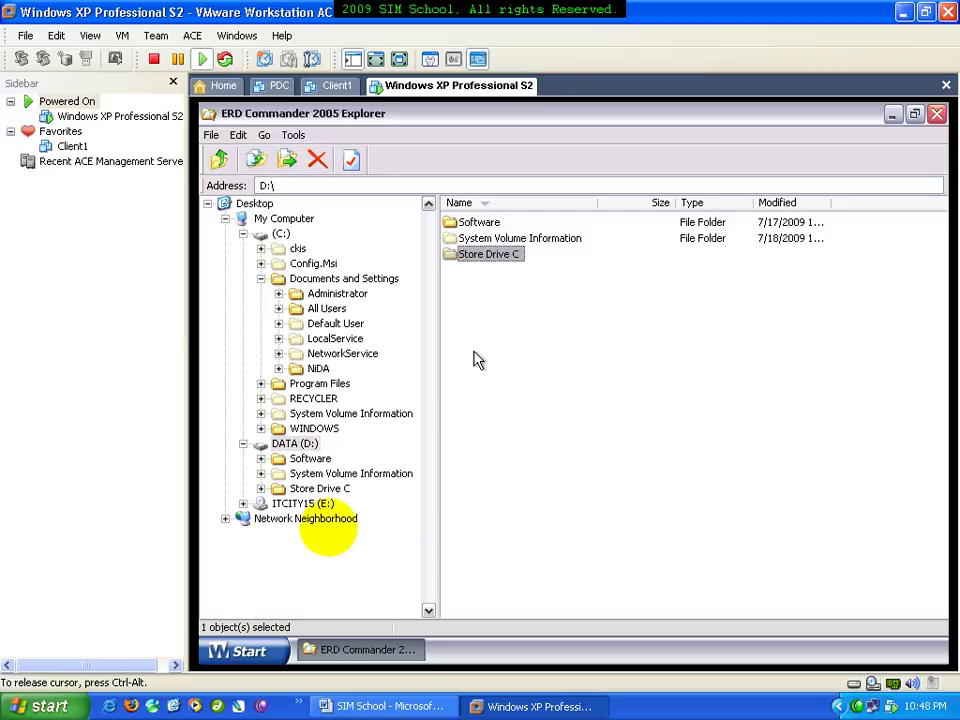
- Copy the user's profile folder from C:\Documents and Settings to D:\Store Drive C, dismissing the copy error for NTUSER.DAT
left_click(318, 369)
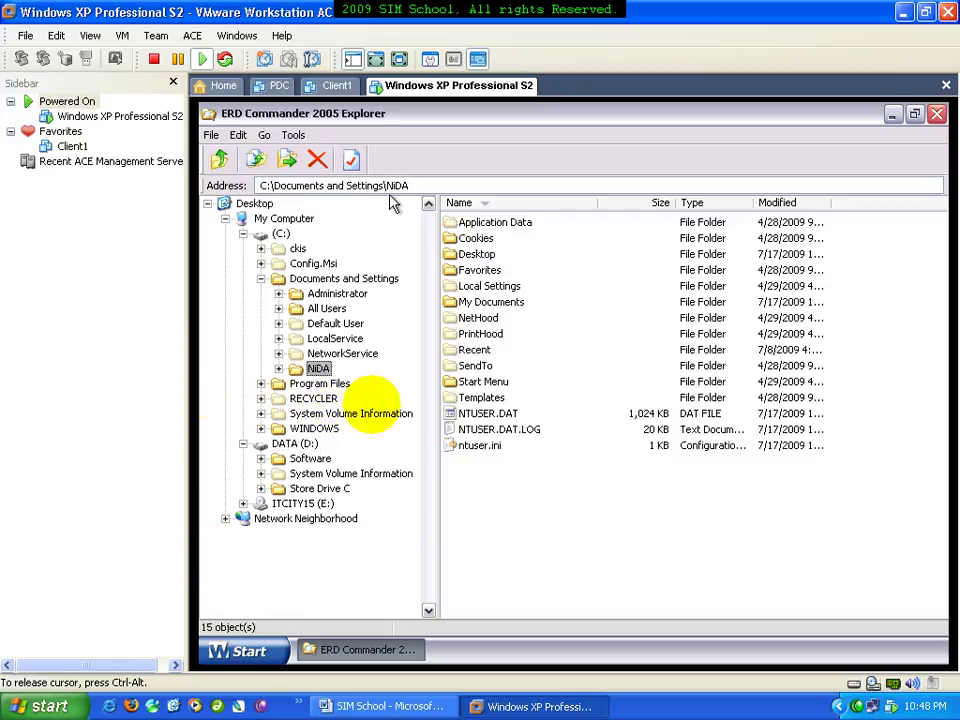
right_click(323, 373)
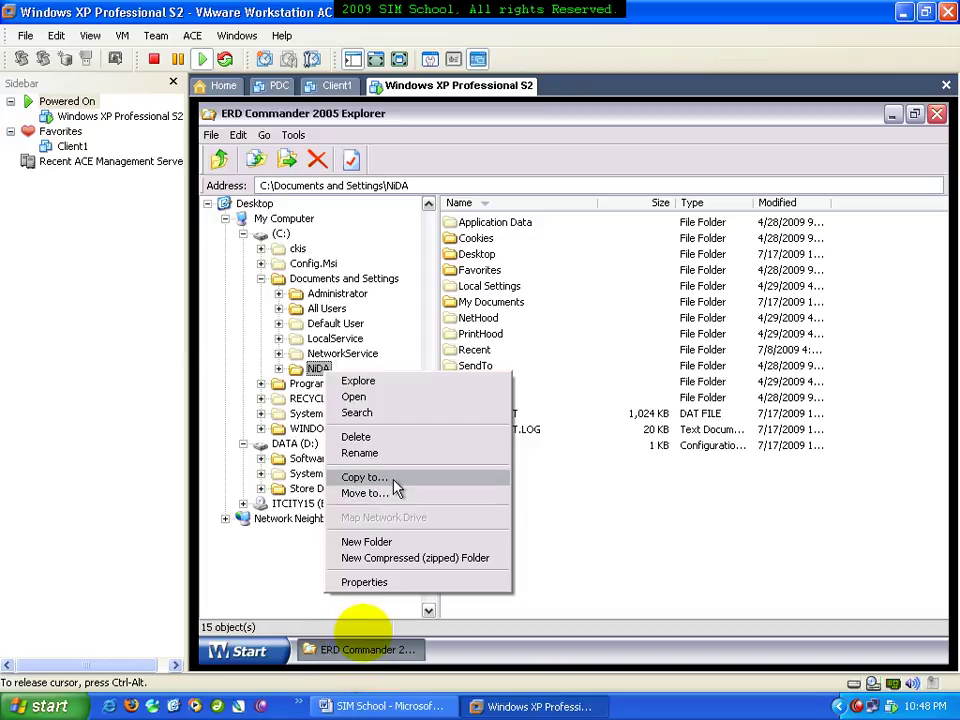
left_click(393, 479)
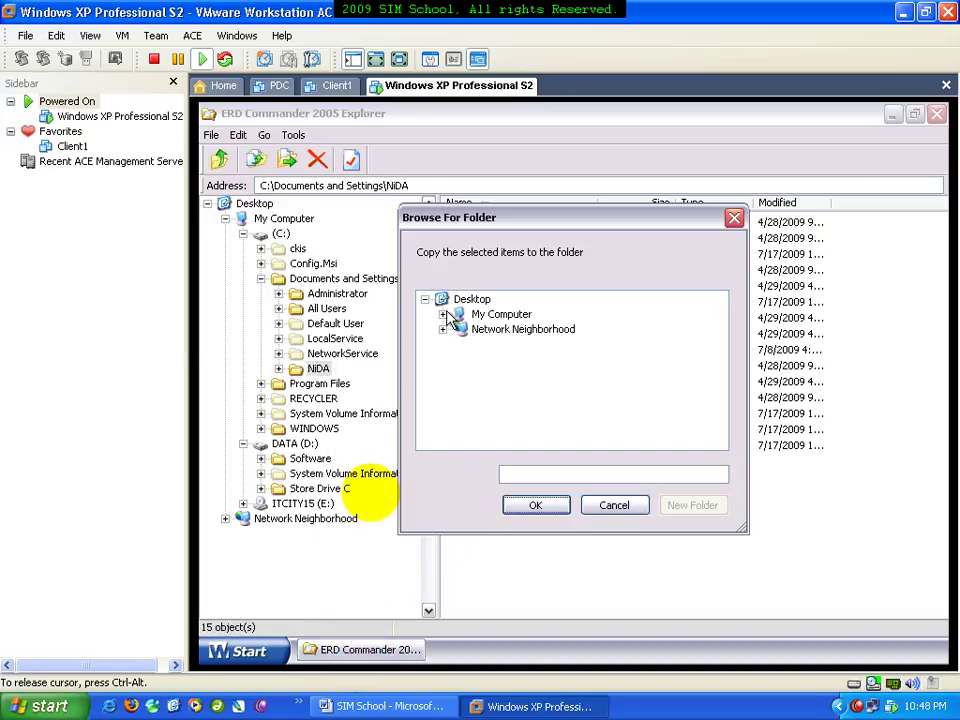
left_click(443, 314)
left_click(478, 344)
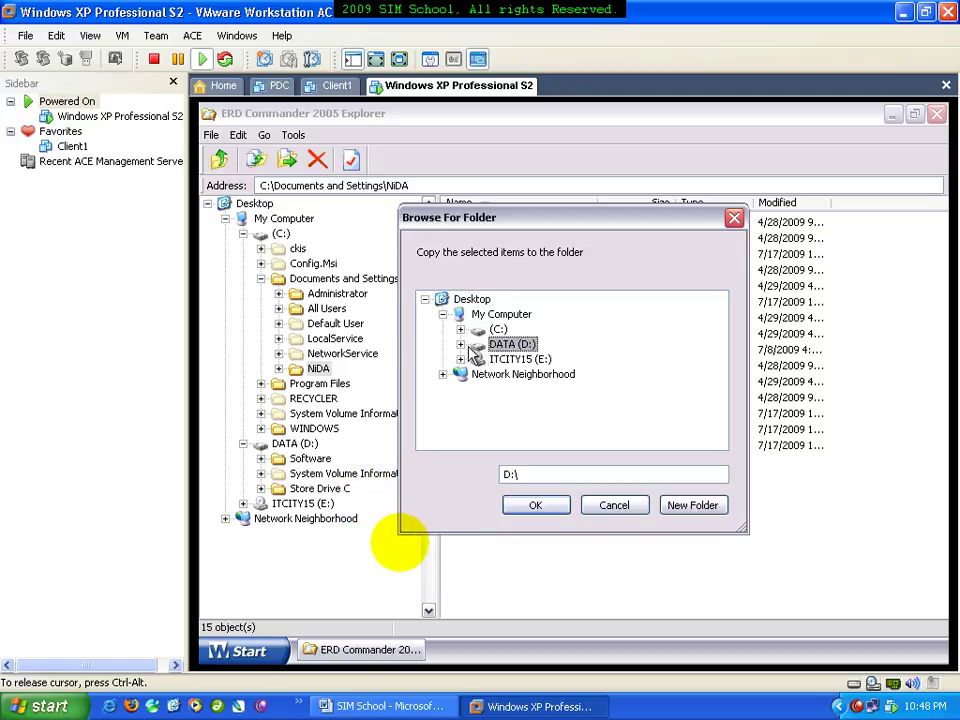
left_click(460, 344)
left_click(530, 376)
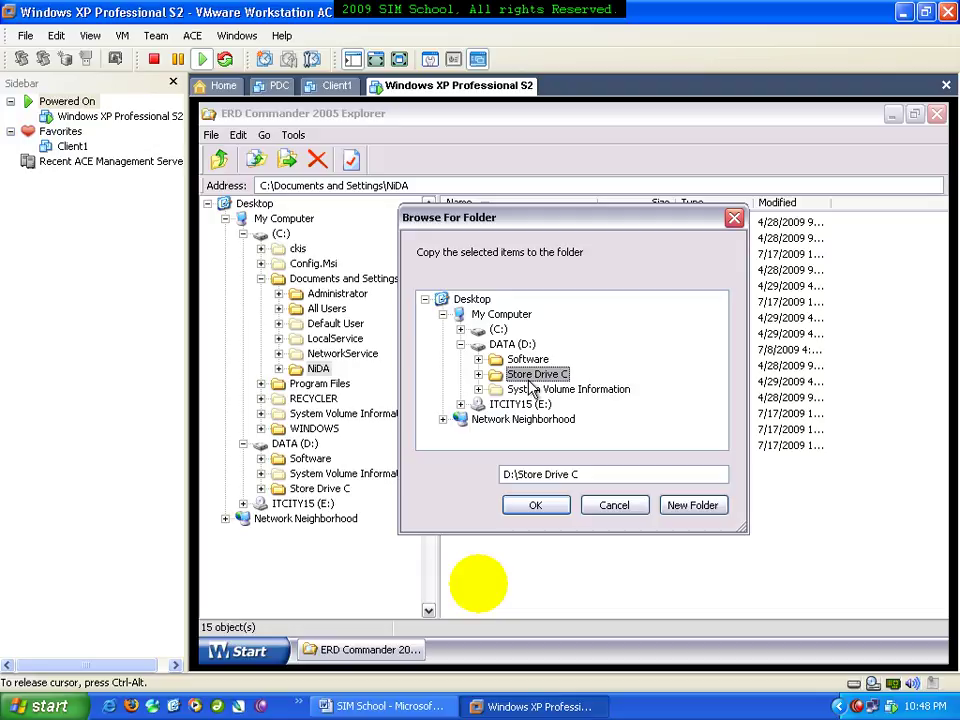
left_click(535, 505)
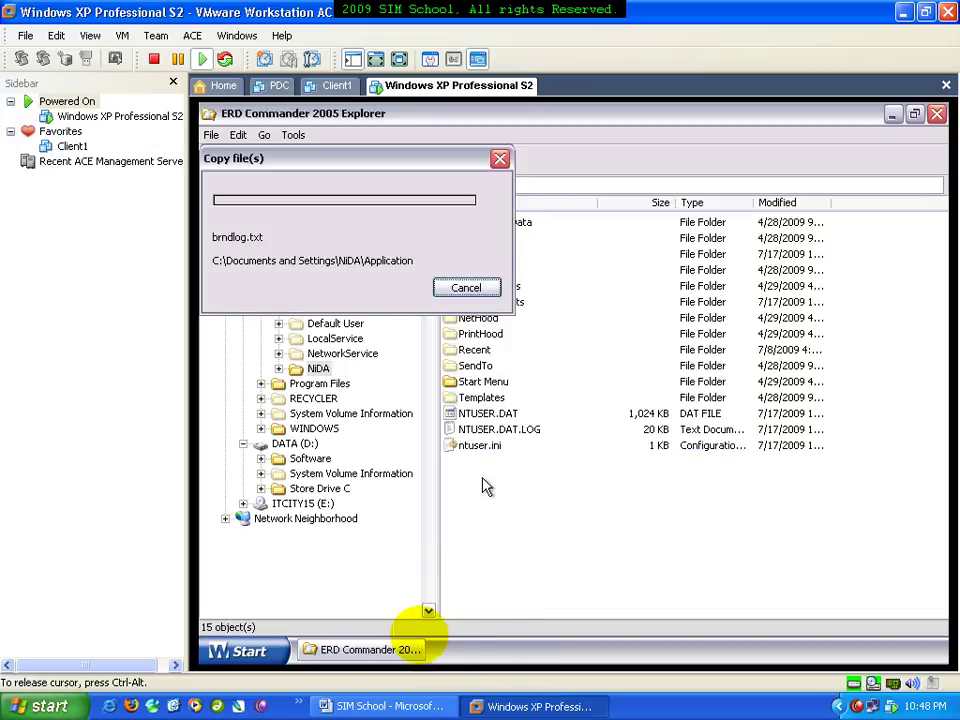
left_click_drag(325, 160, 590, 197)
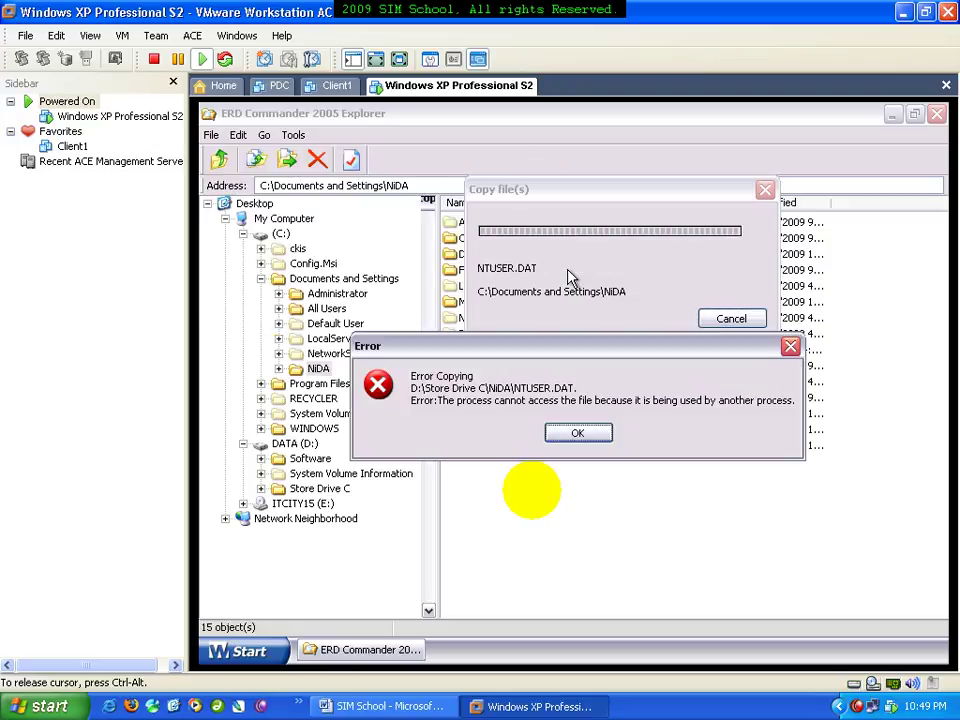
left_click(597, 436)
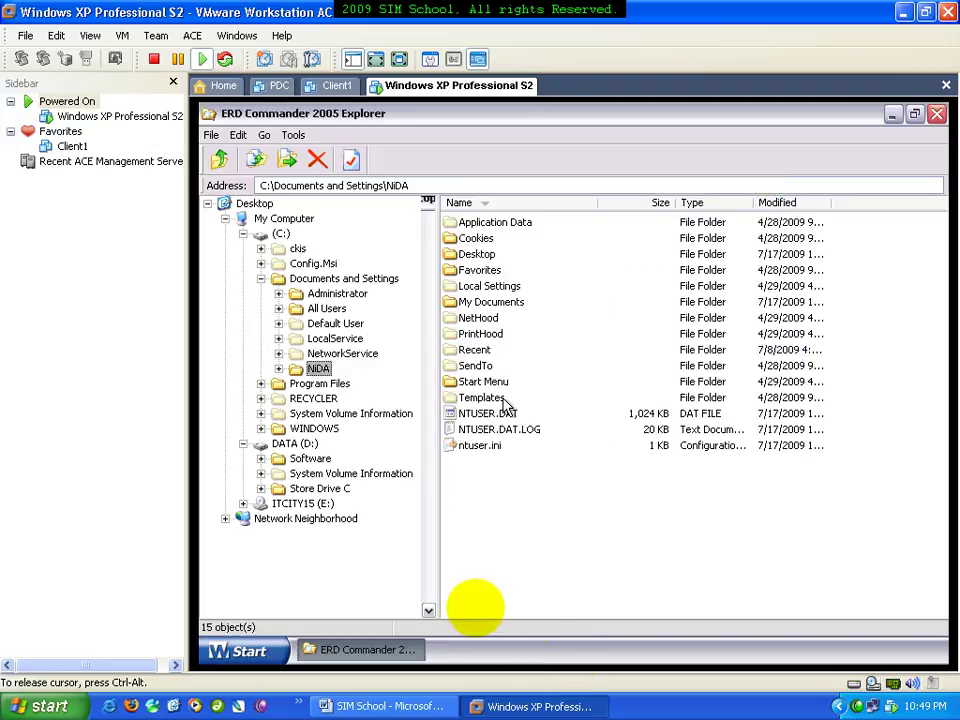
- Check the profile copy in D:\Store Drive C by viewing its Desktop, My Documents and Local Settings folders
left_click(478, 256)
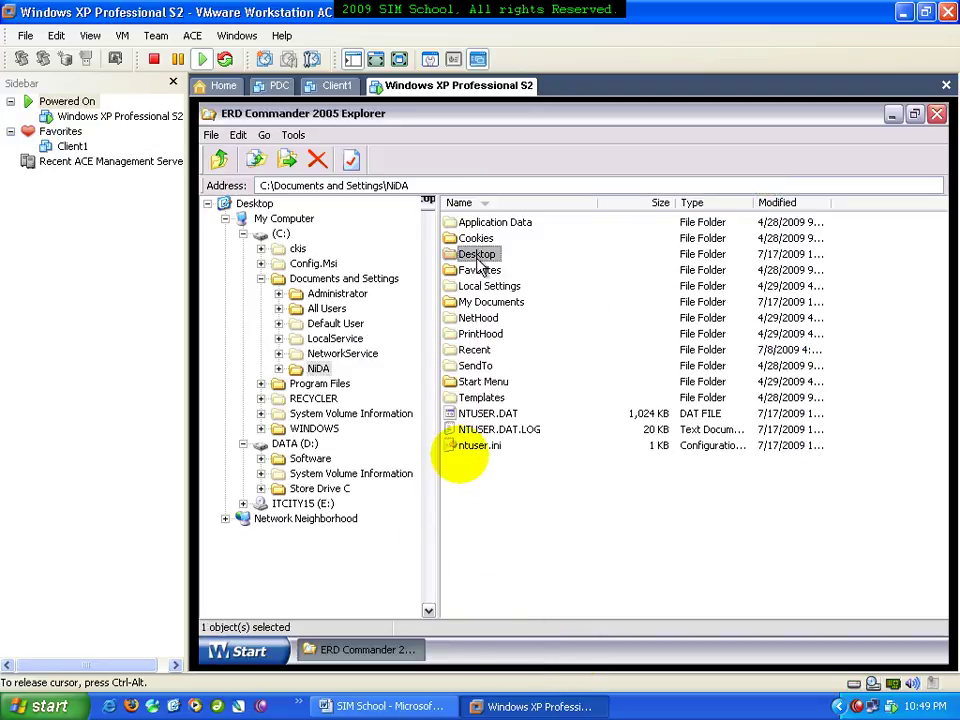
left_click(278, 489)
left_click(261, 489)
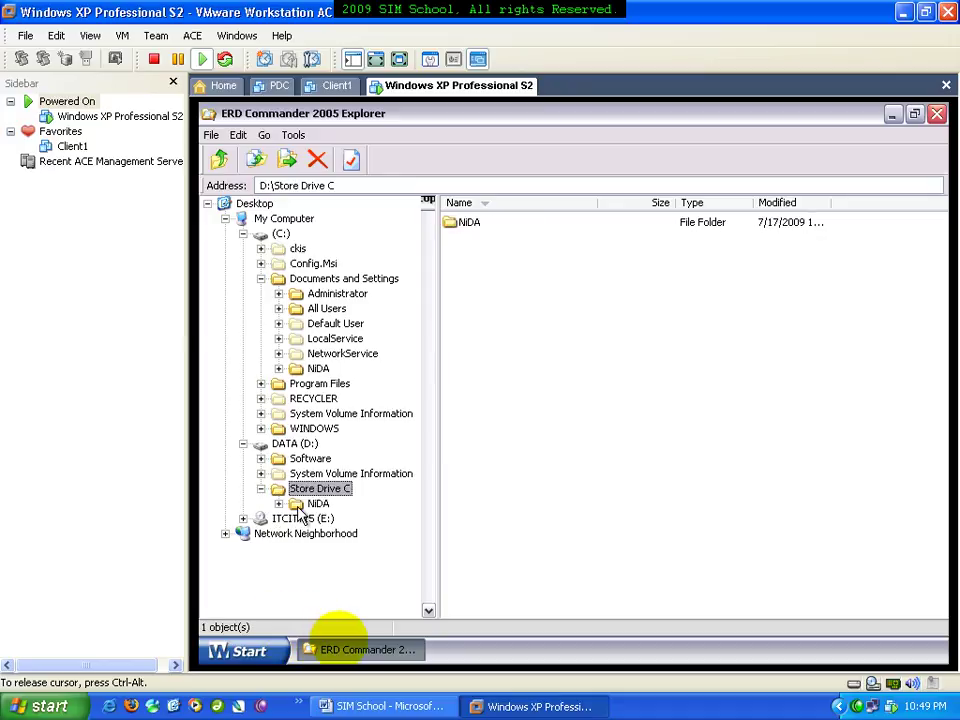
left_click(312, 504)
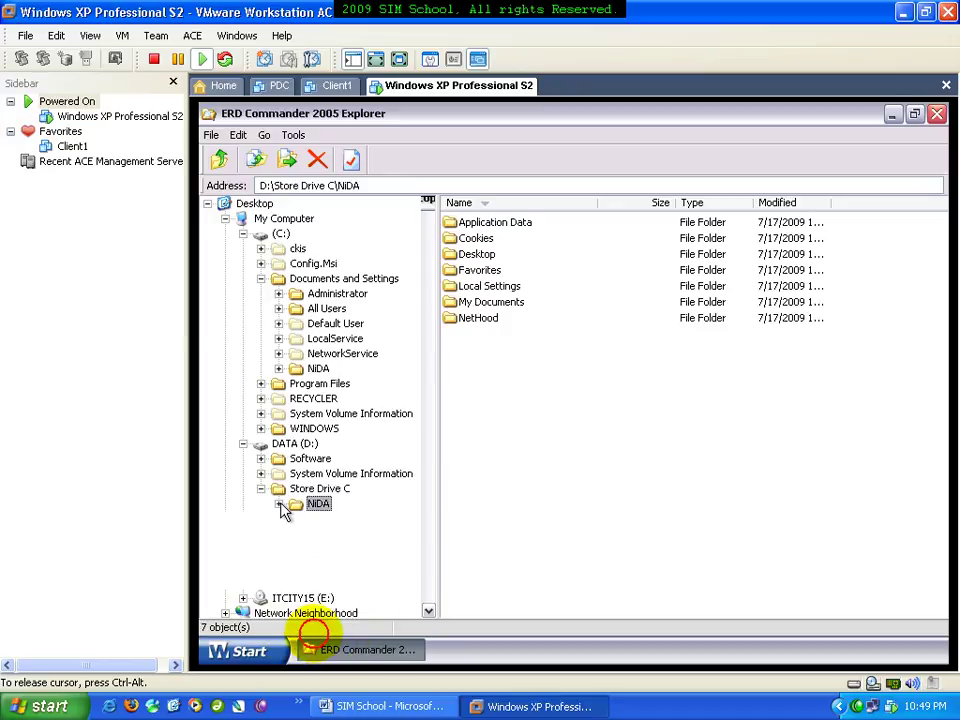
double_click(304, 505)
left_click(336, 548)
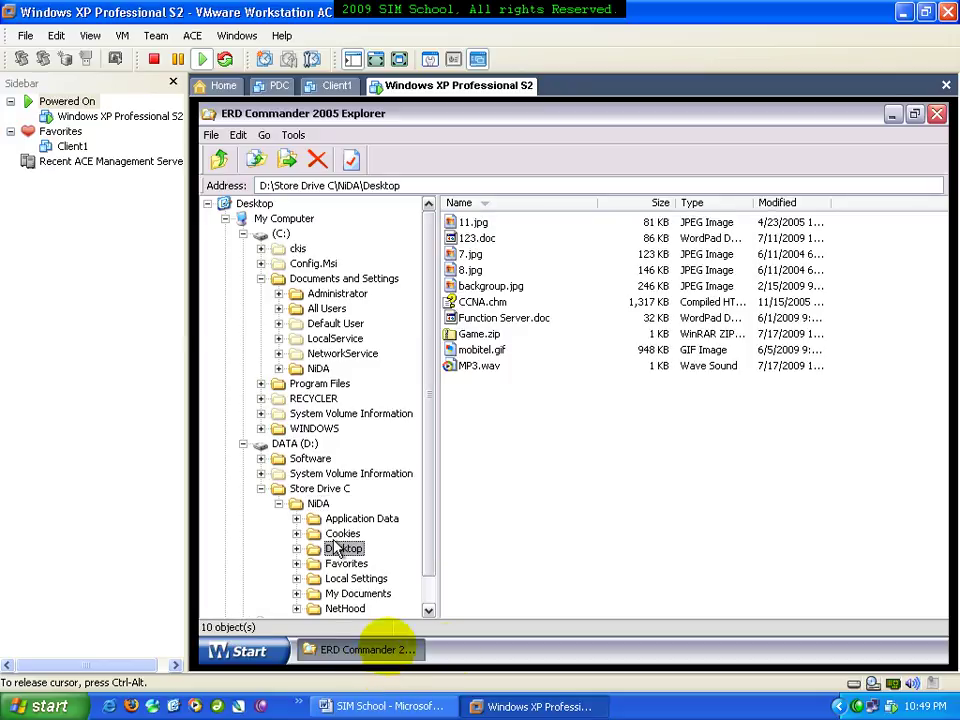
left_click(360, 595)
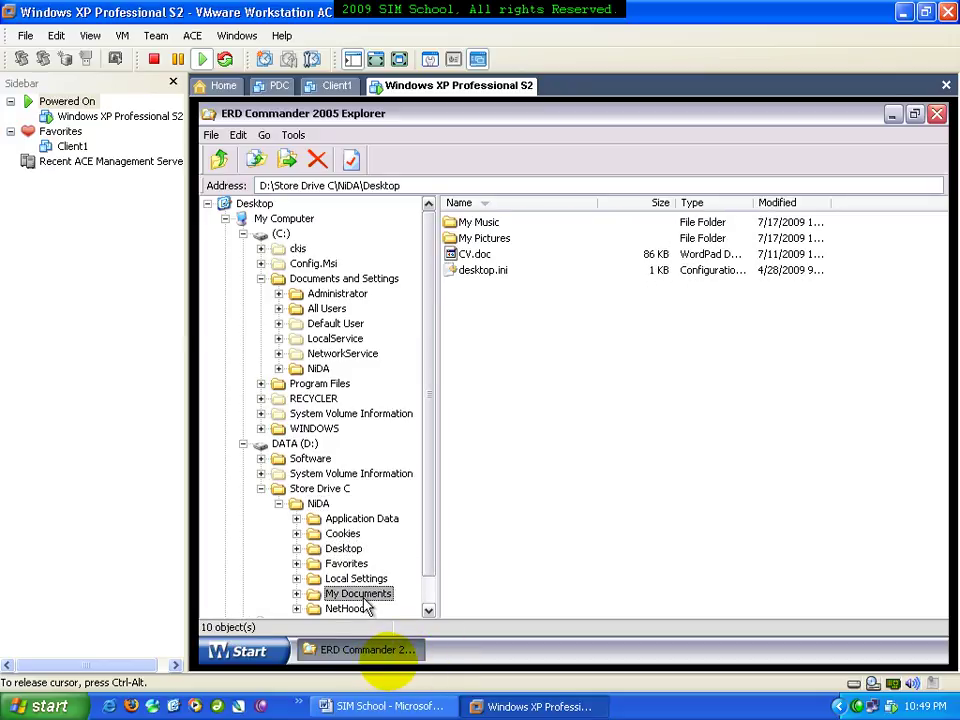
left_click(360, 579)
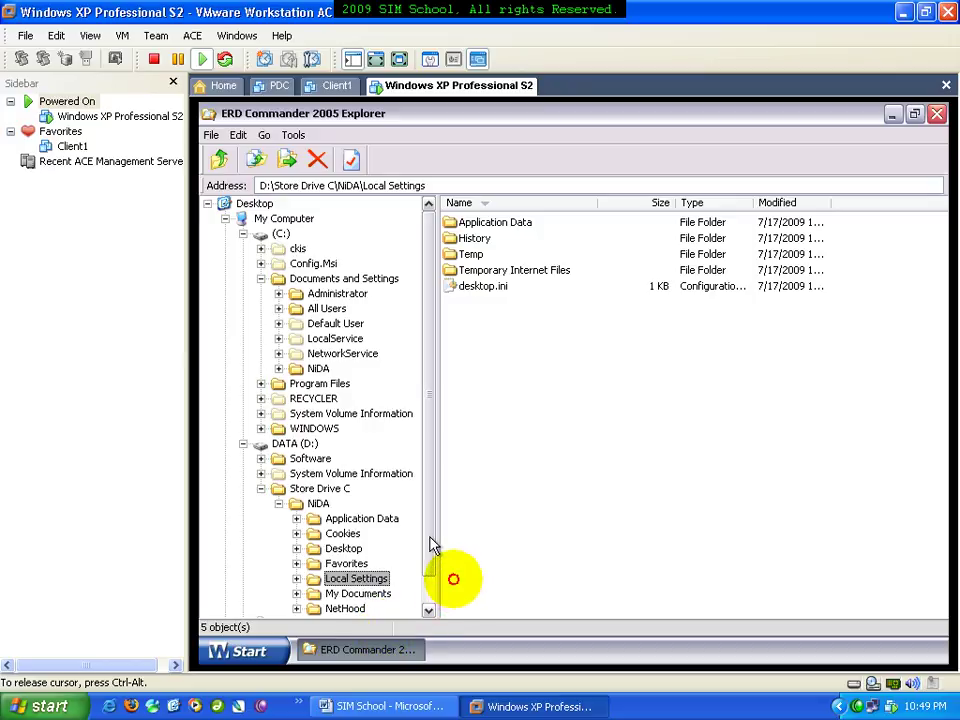
- Collapse the Store Drive C, D:, Documents and Settings and C: branches of the folder tree and close the ERD Commander Explorer
left_click_drag(431, 544, 426, 574)
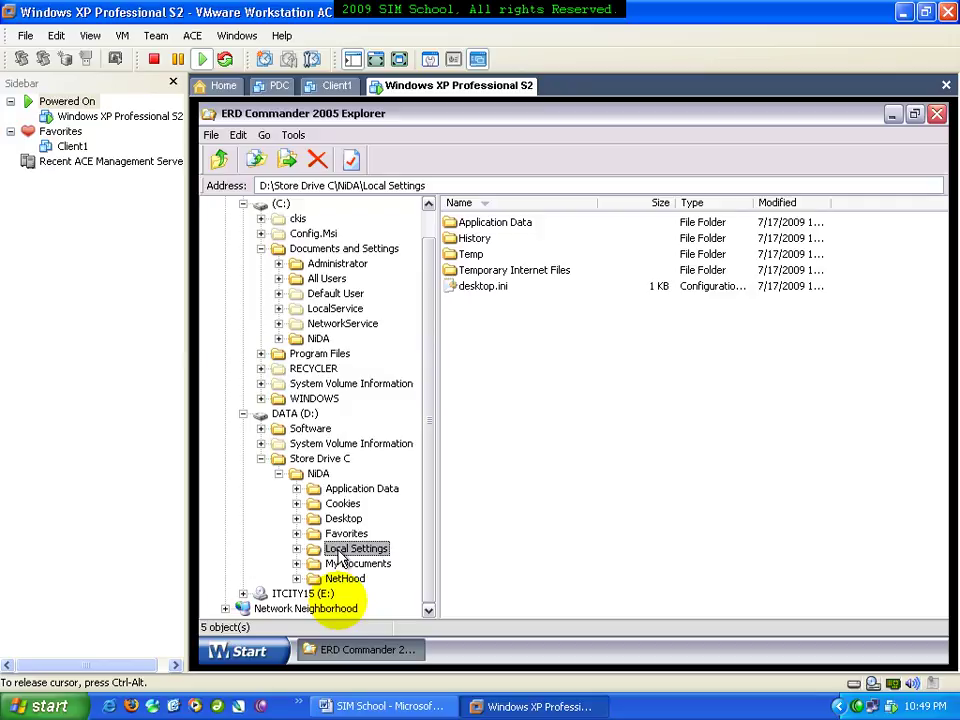
left_click(259, 459)
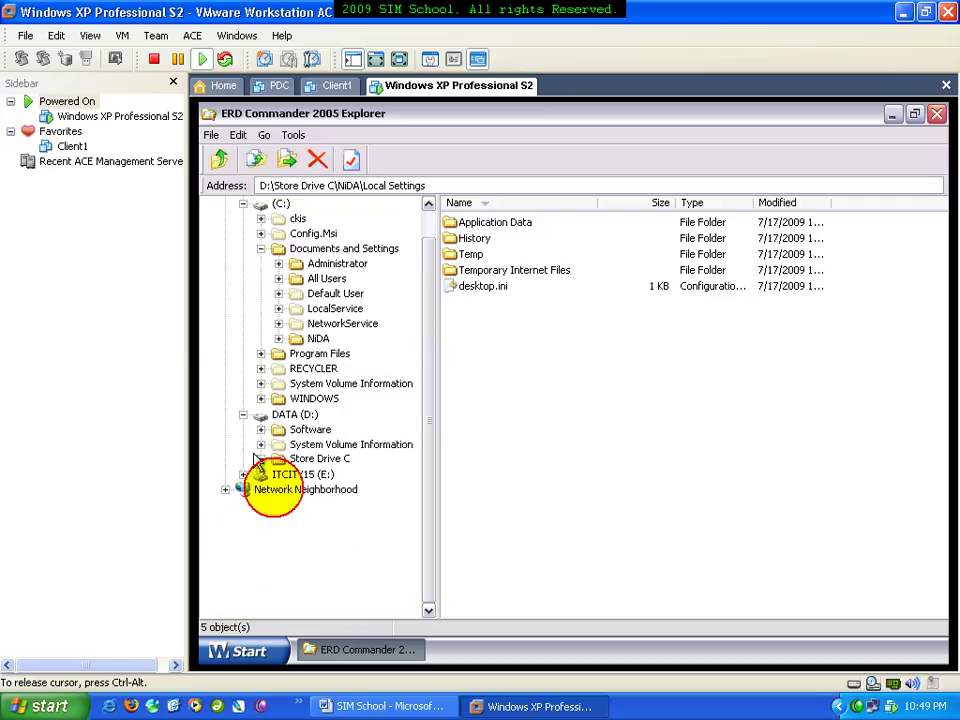
left_click(243, 441)
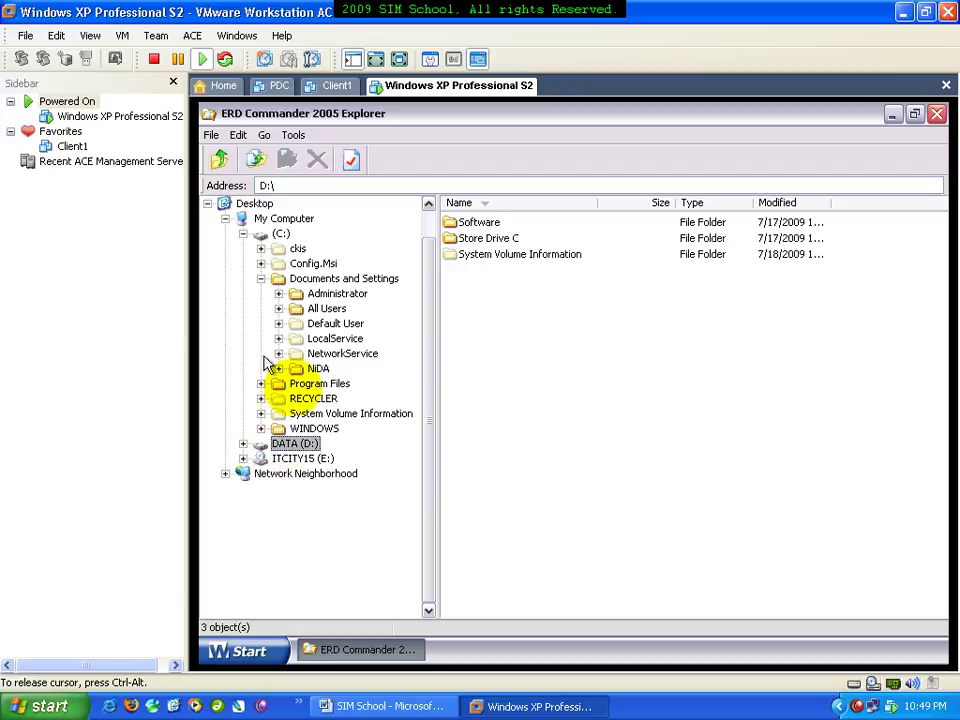
left_click(260, 278)
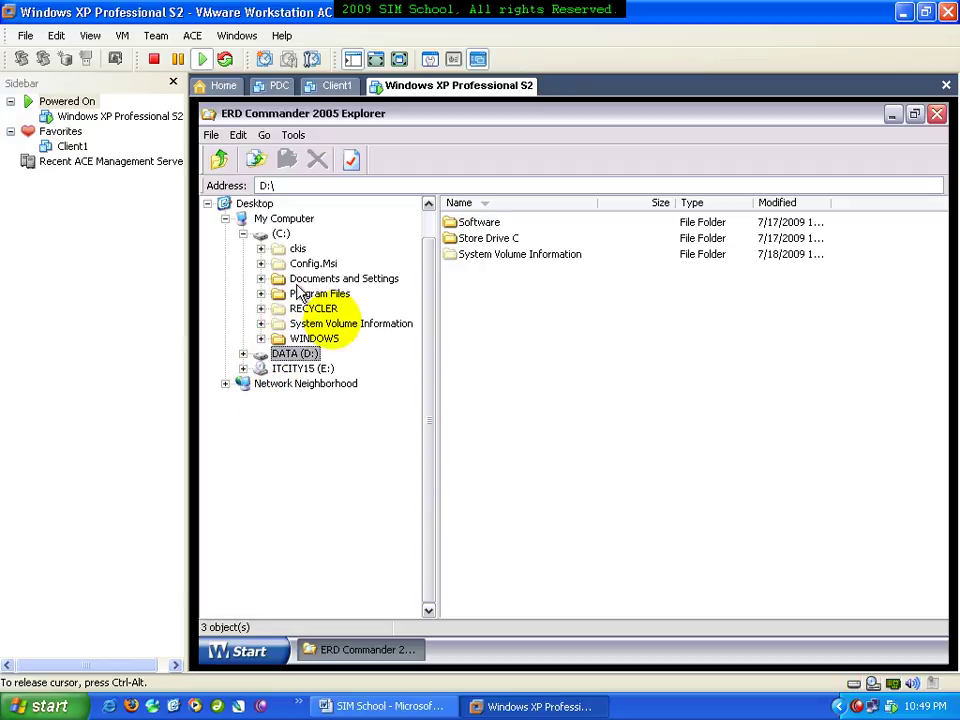
left_click(243, 233)
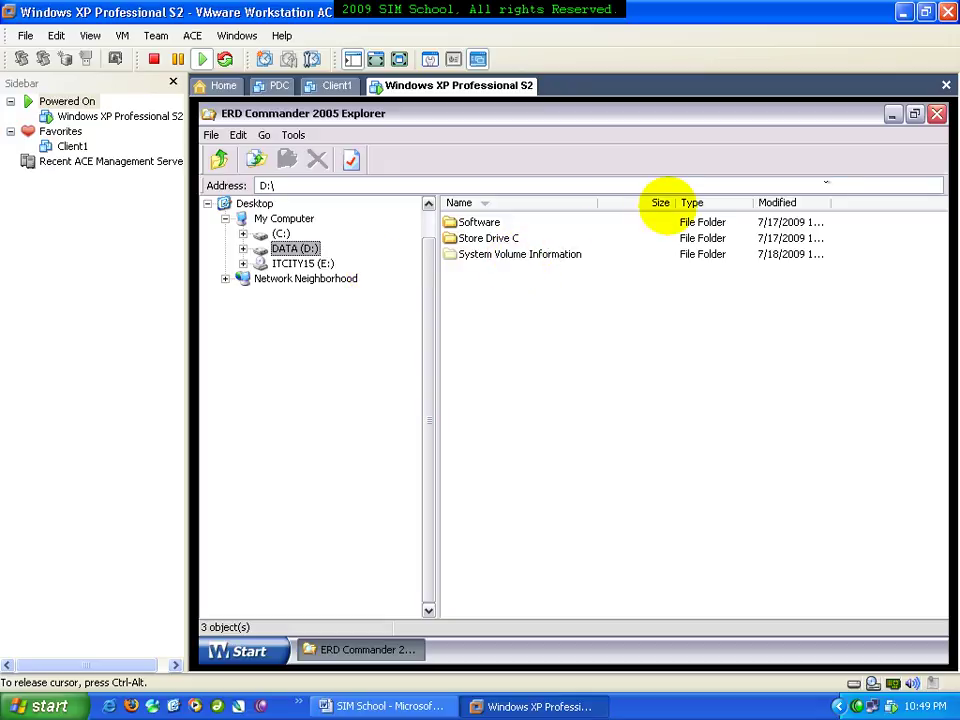
left_click(936, 113)
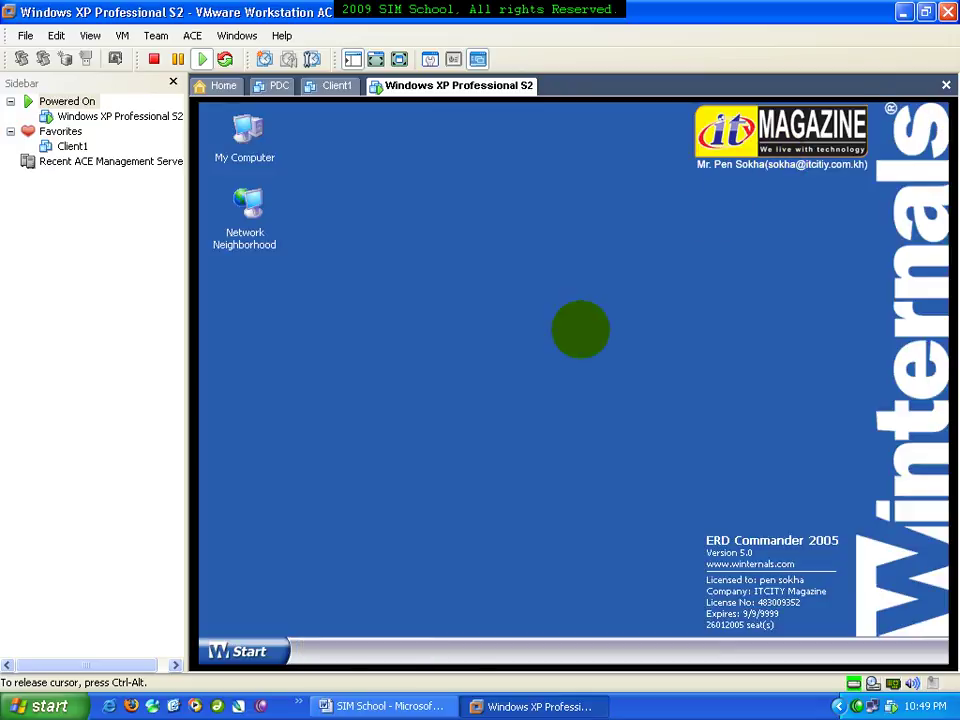
- Log off ERD Commander with the Restart option to reboot the virtual machine
left_click(243, 655)
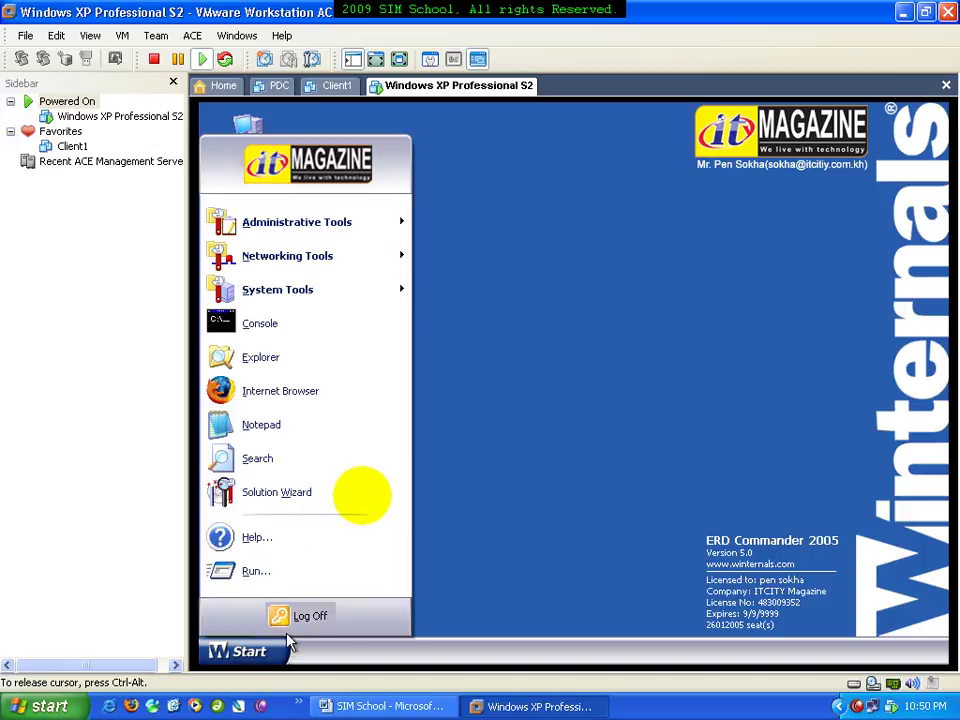
left_click(302, 620)
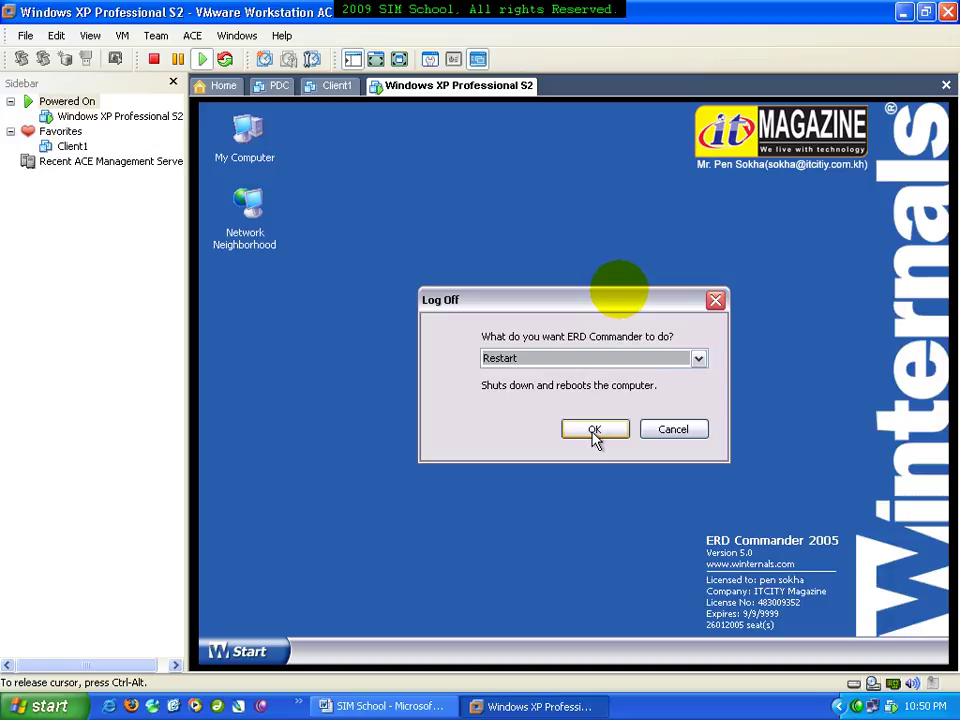
left_click(595, 432)
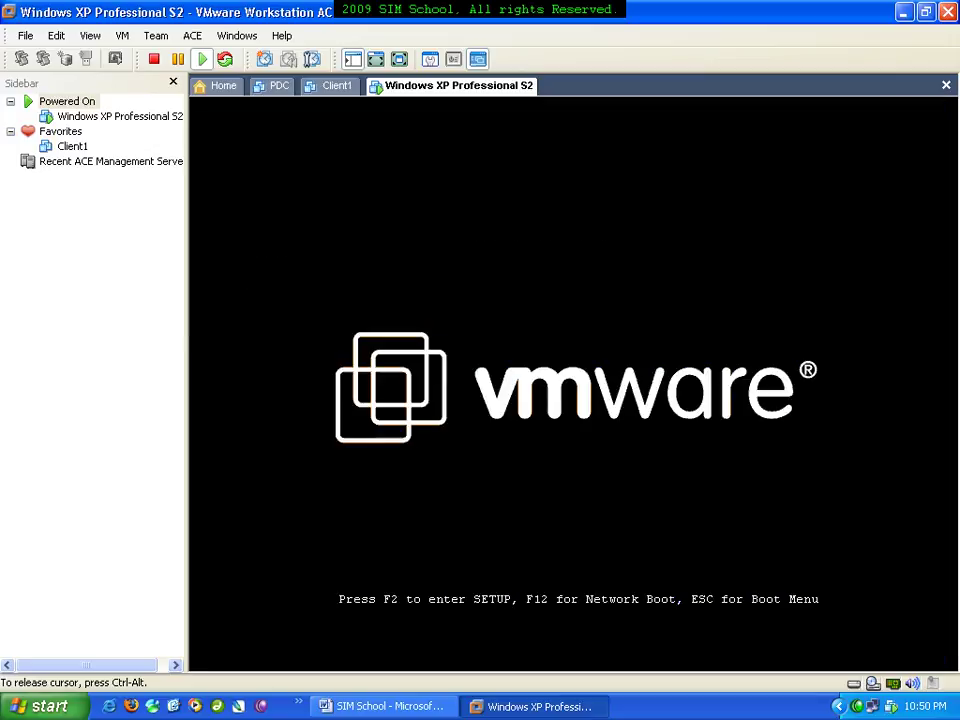
- Enter the BIOS setup, move Hard Drive above CD-ROM Drive in the boot order and exit saving the changes
key("F2")
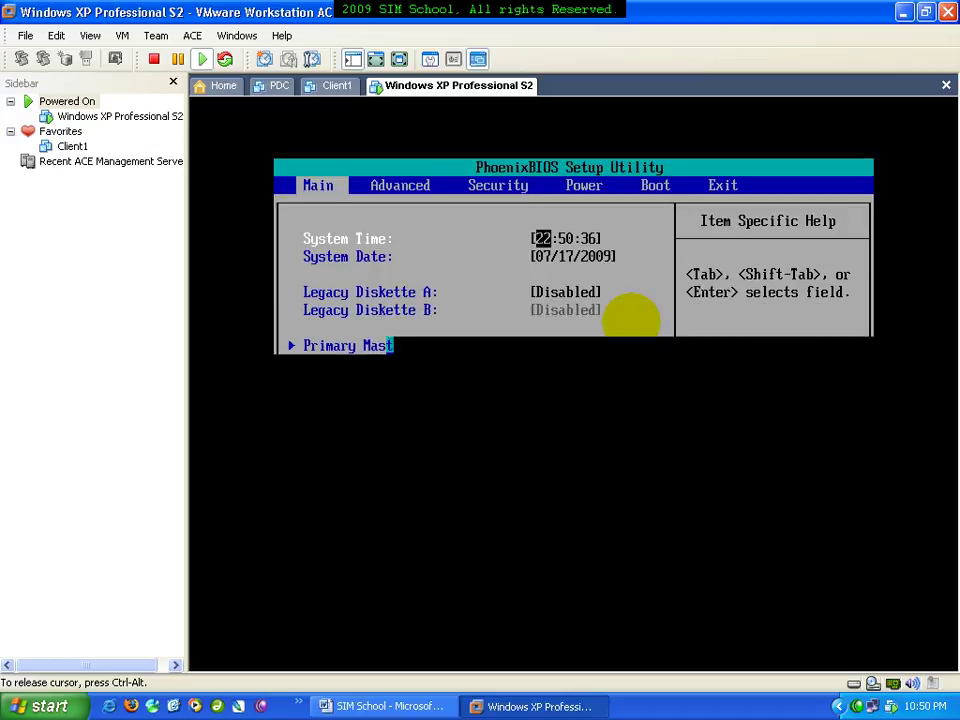
key("Right")
key("Right")
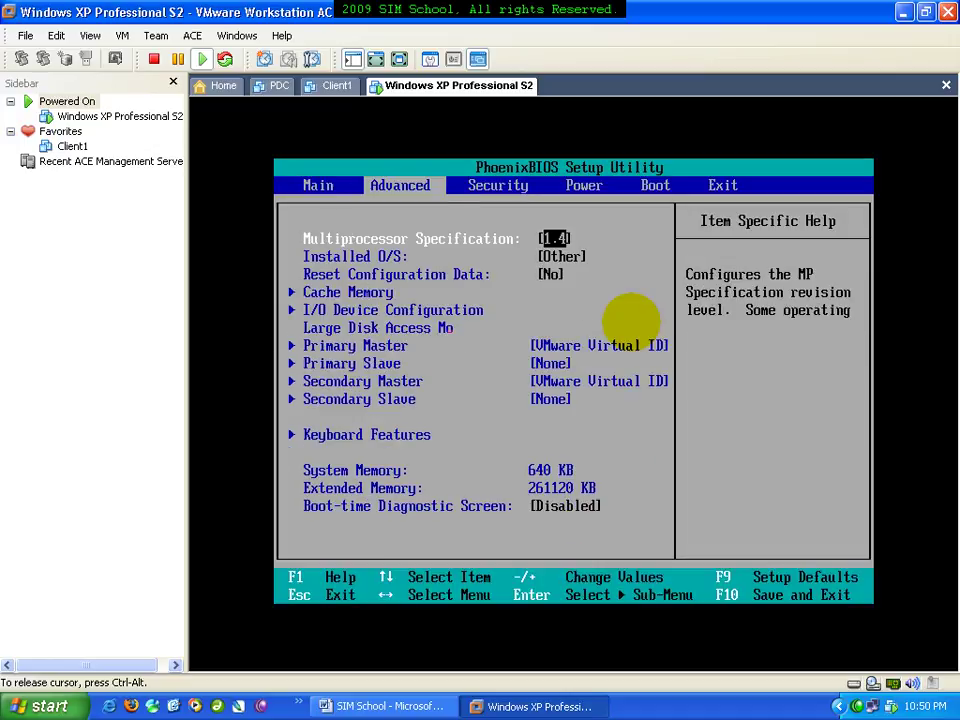
key("Right")
key("Right")
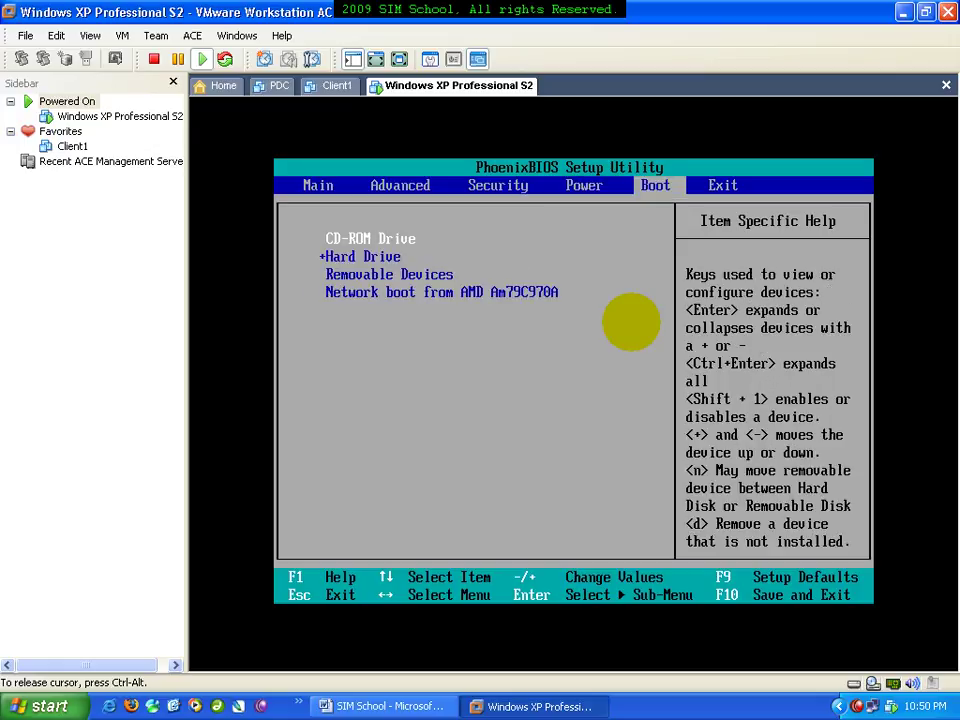
key("plus")
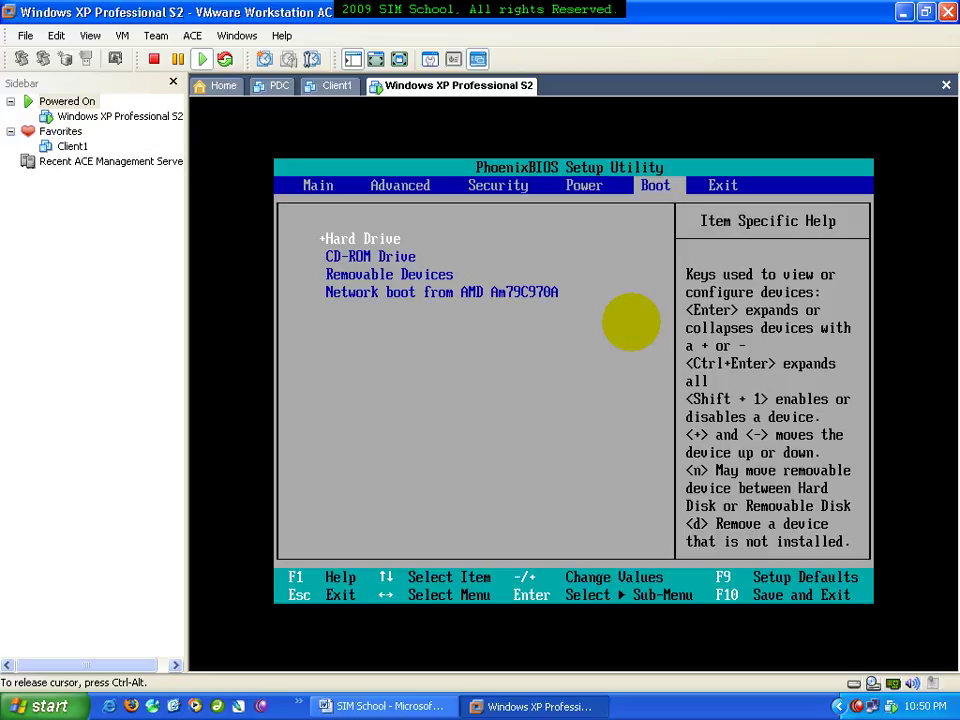
key("Right")
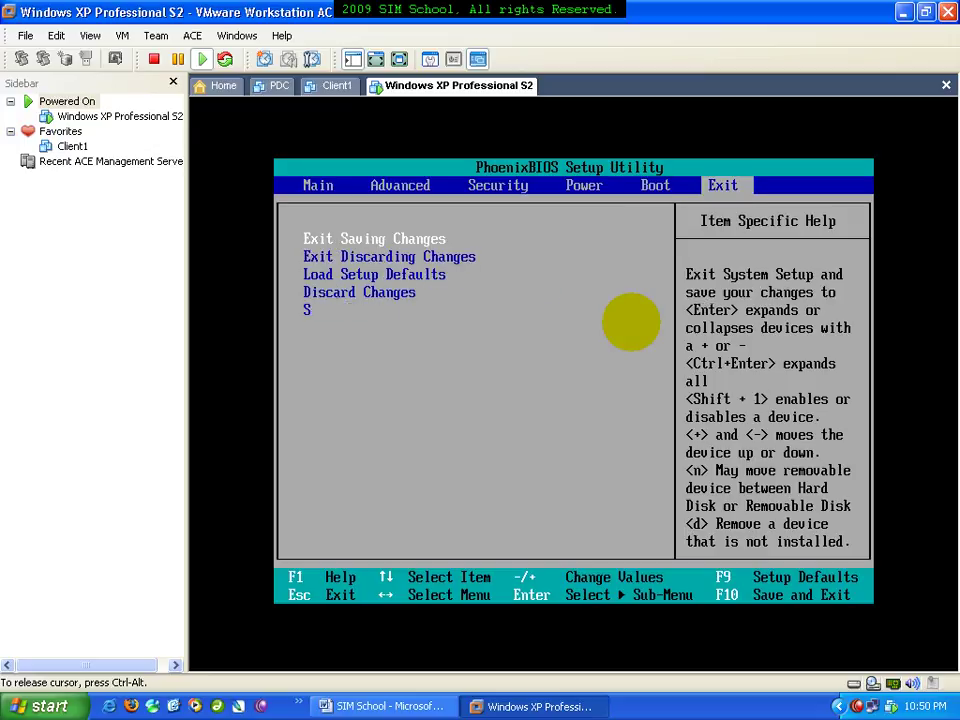
key("Return")
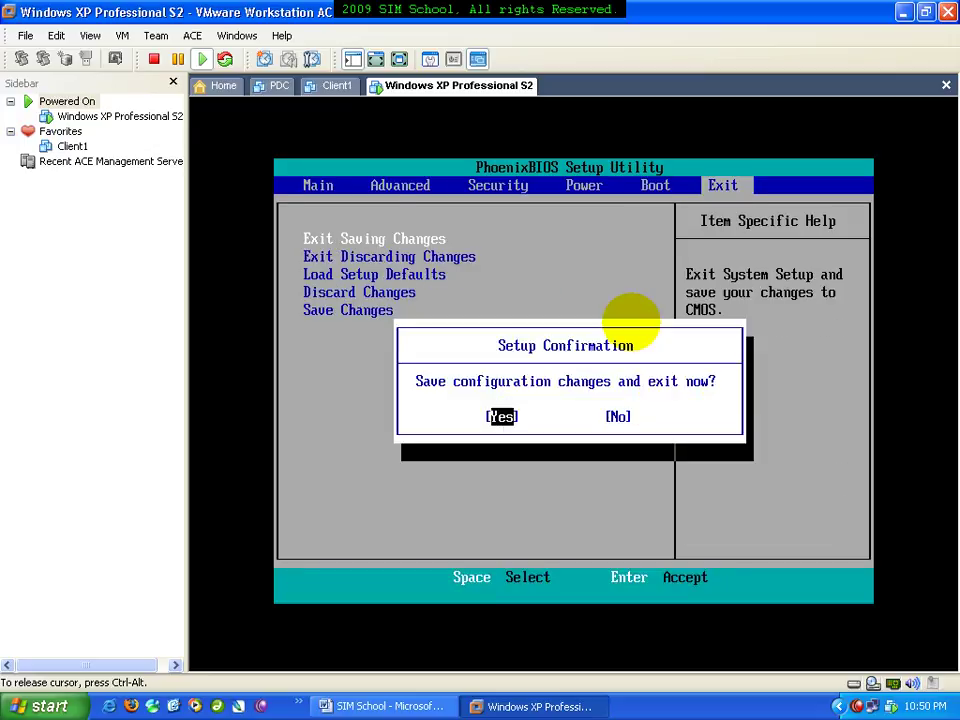
key("Return")
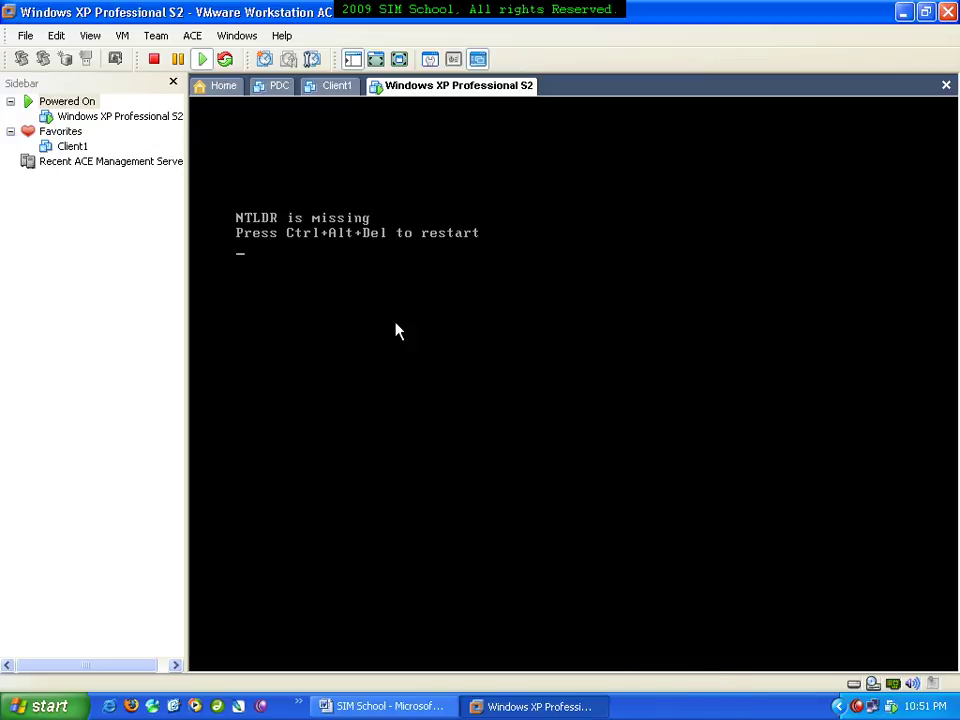
- Power off the virtual machine and set its CD-ROM to use the ISO image D:\Image OS\XP2.iso
left_click(155, 60)
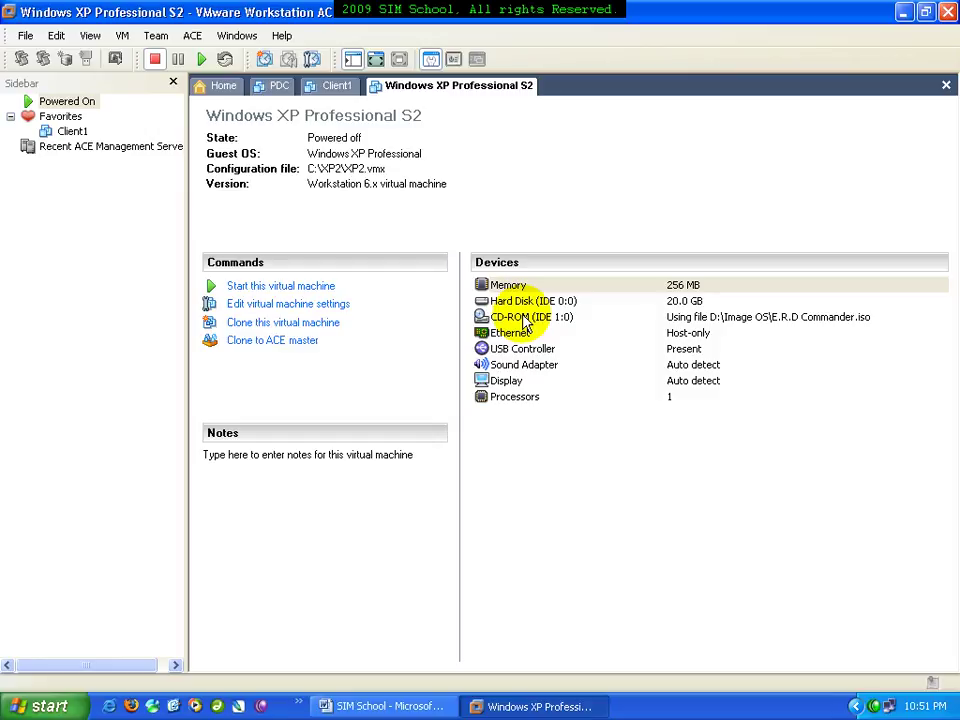
left_click(523, 320)
double_click(523, 320)
left_click(450, 399)
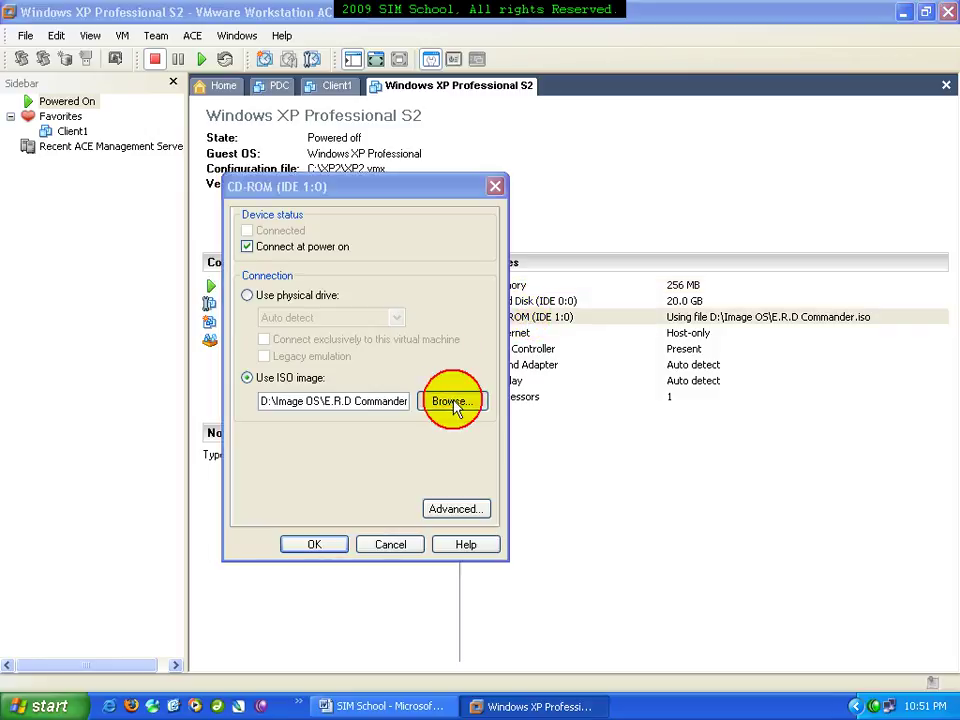
left_click(345, 320)
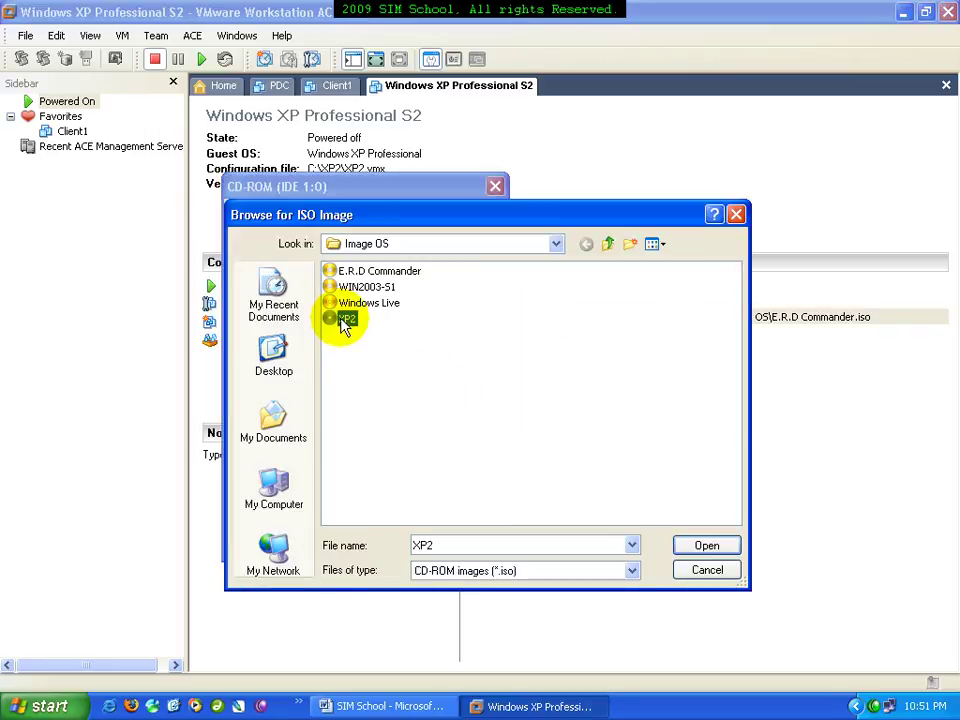
left_click(695, 545)
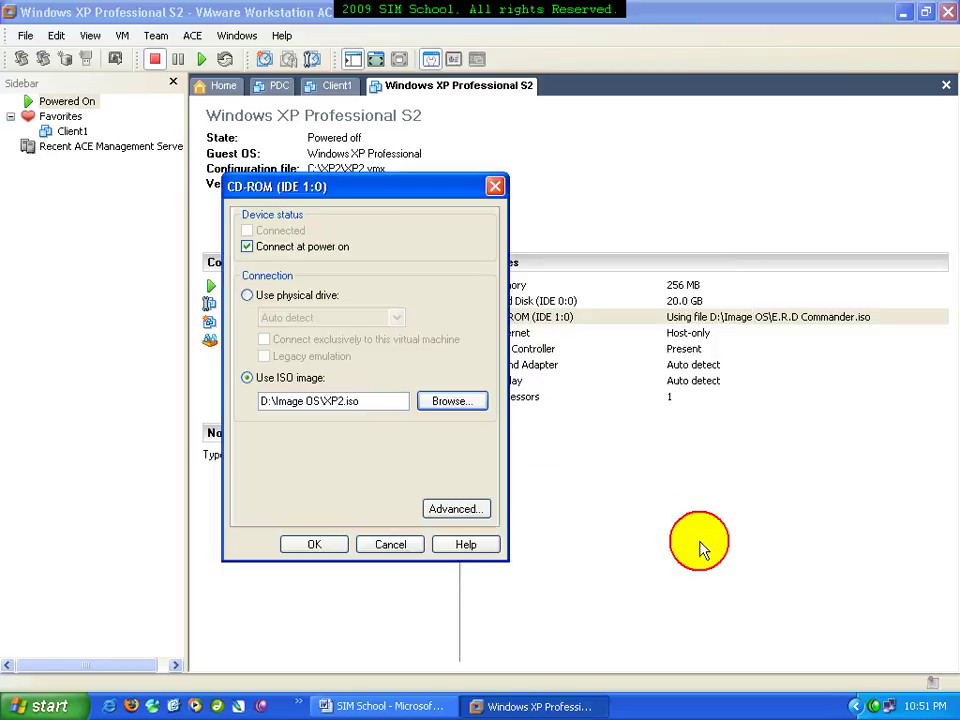
left_click(330, 545)
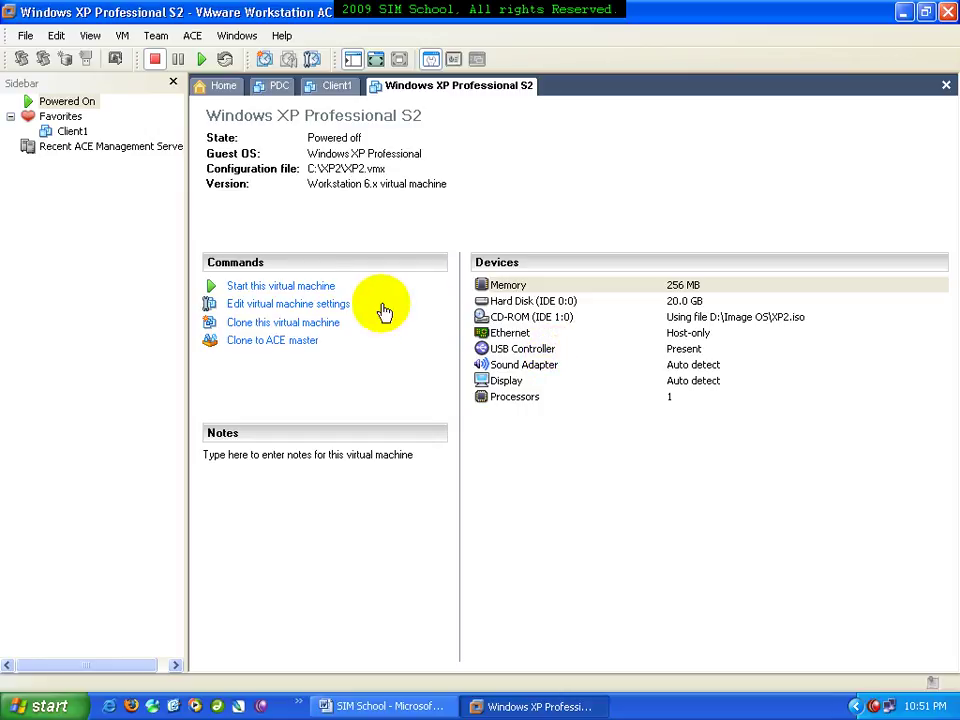
- Start the Windows XP Professional S2 virtual machine and restart its guest system from the boot error screen
left_click(318, 290)
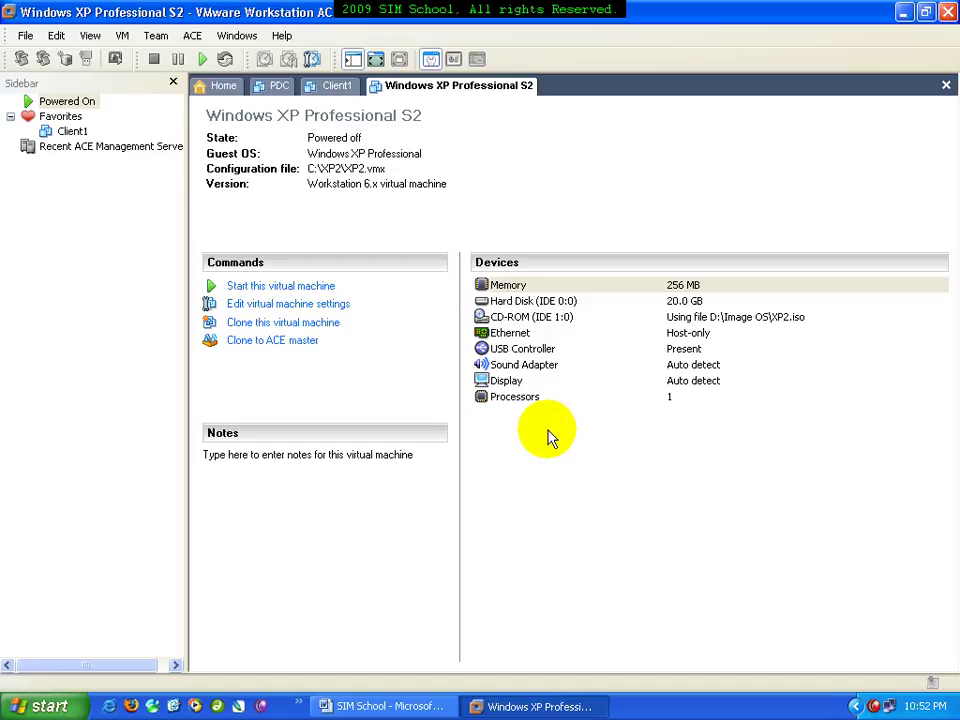
key("ctrl+b")
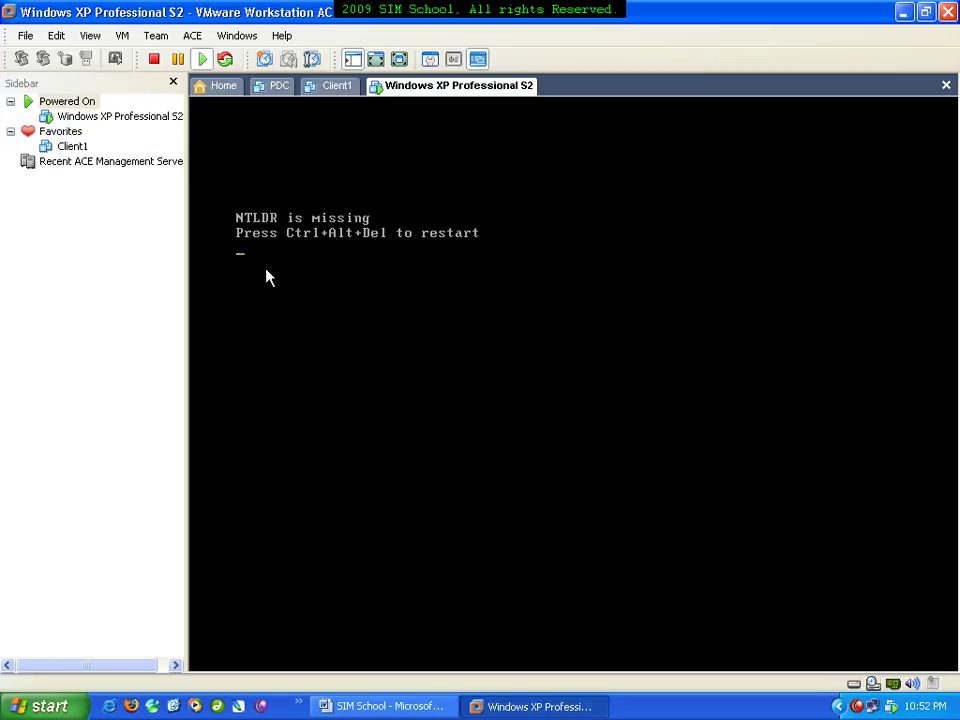
left_click(391, 307)
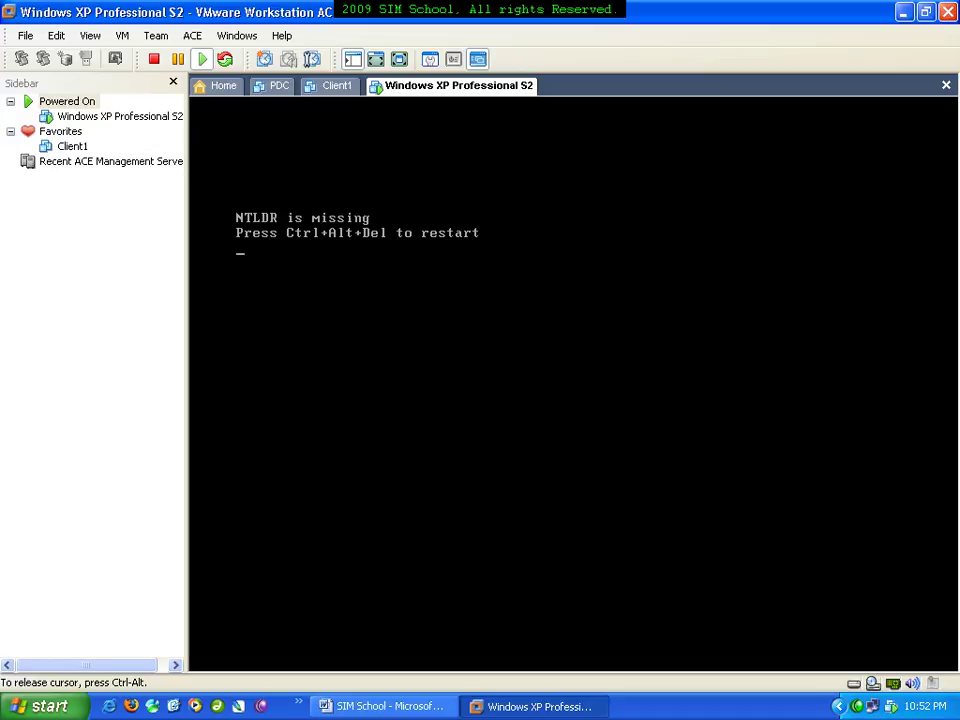
key("ctrl+alt+Delete")
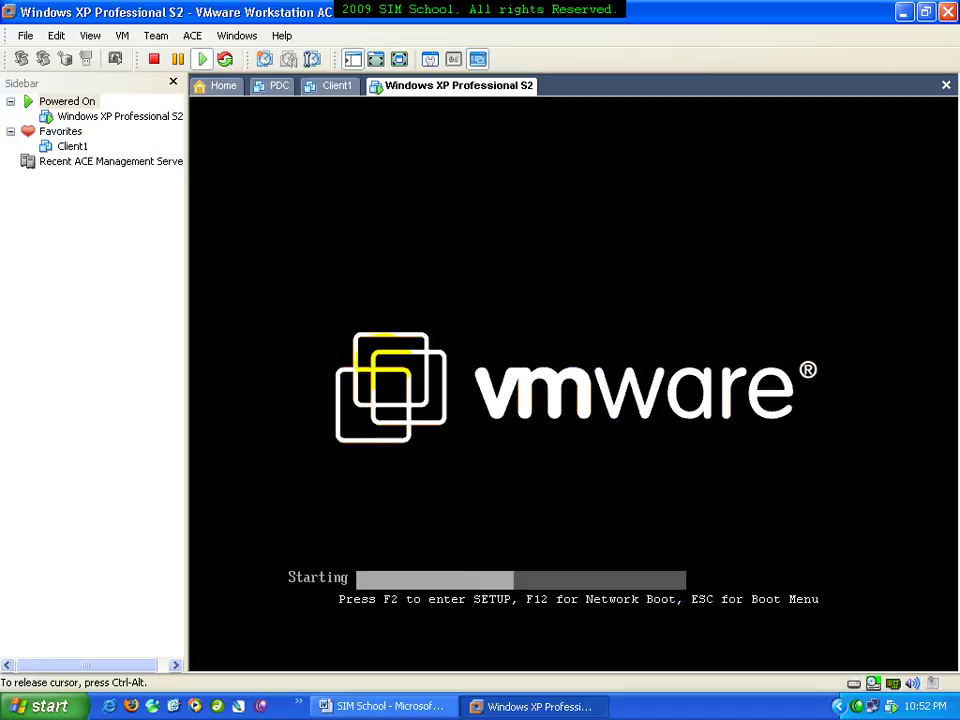
- Enter the BIOS setup, move CD-ROM Drive above Hard Drive in the boot order and exit saving the changes
left_click(386, 321)
key("F2")
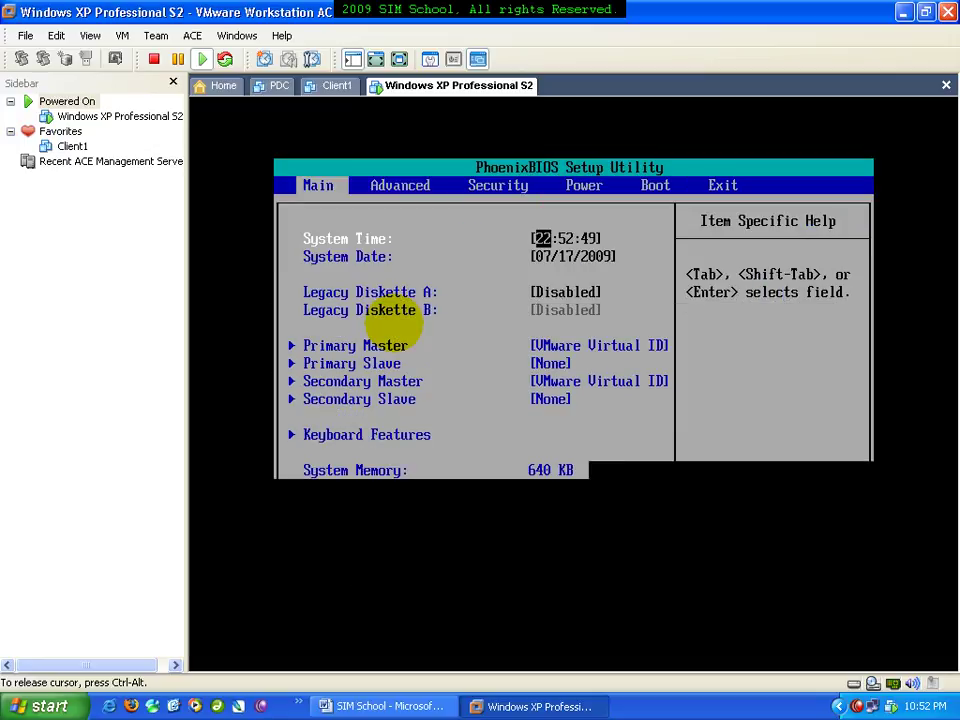
key("Right")
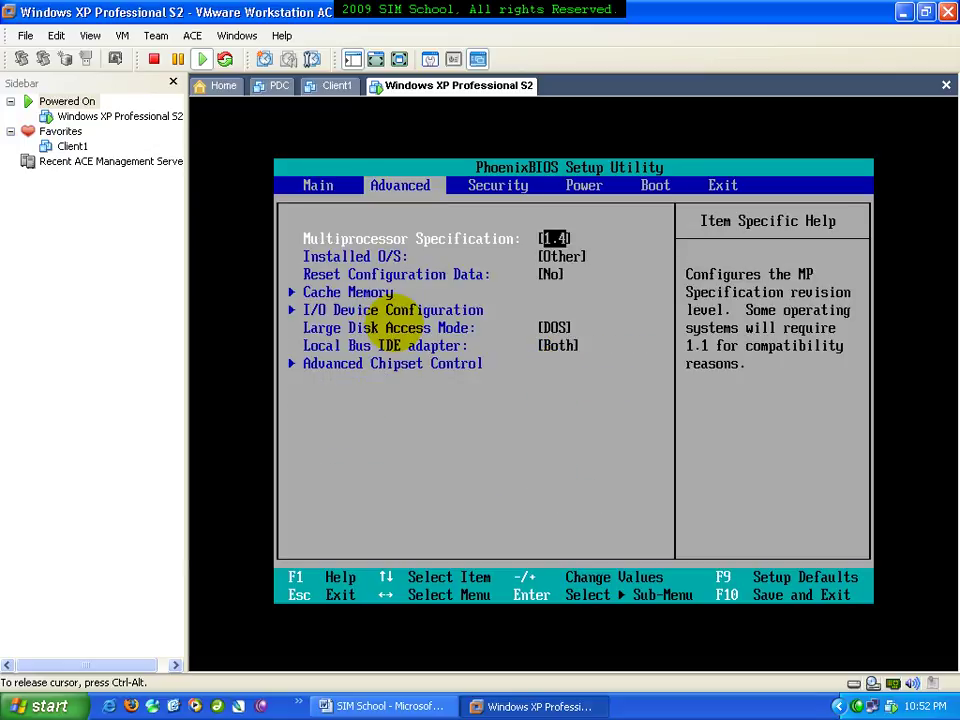
key("Right")
key("Right")
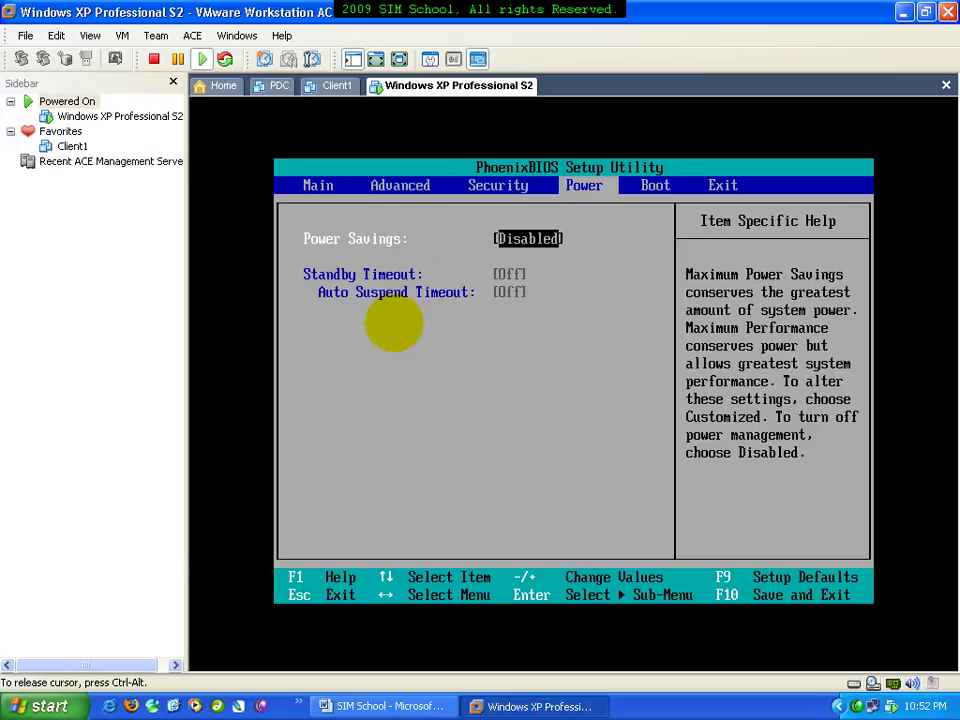
key("Right")
key("minus")
key("Up")
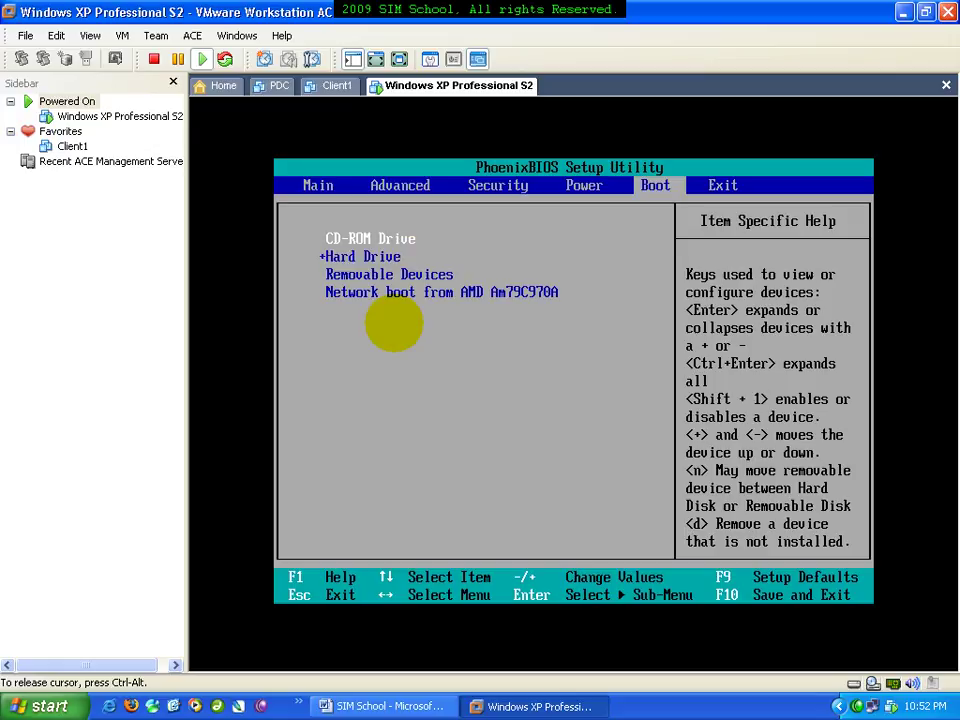
key("Right")
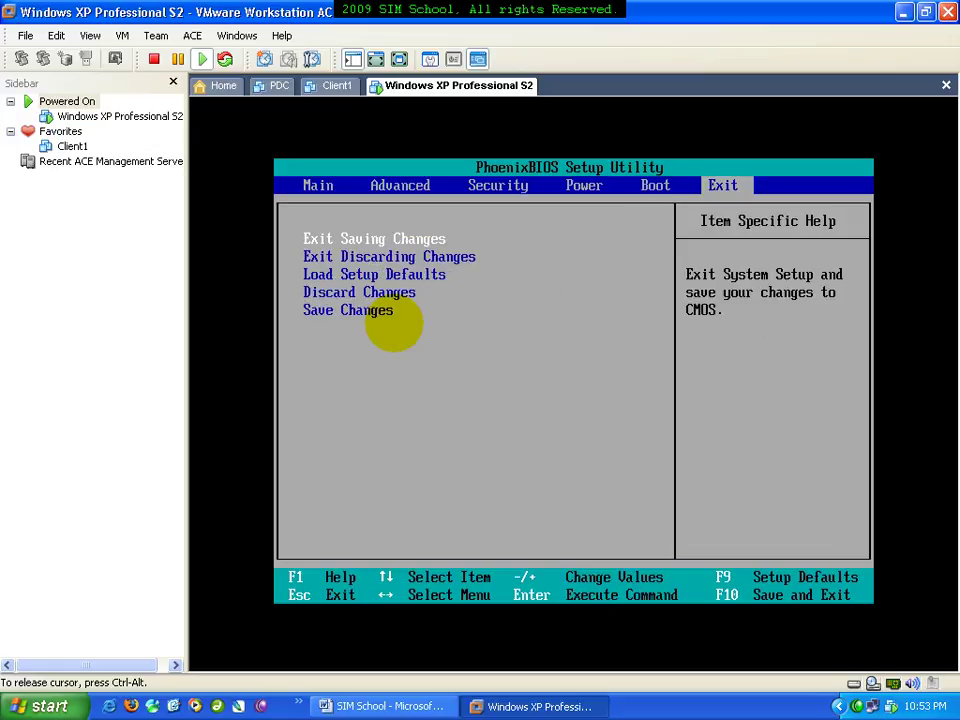
key("Return")
key("Return")
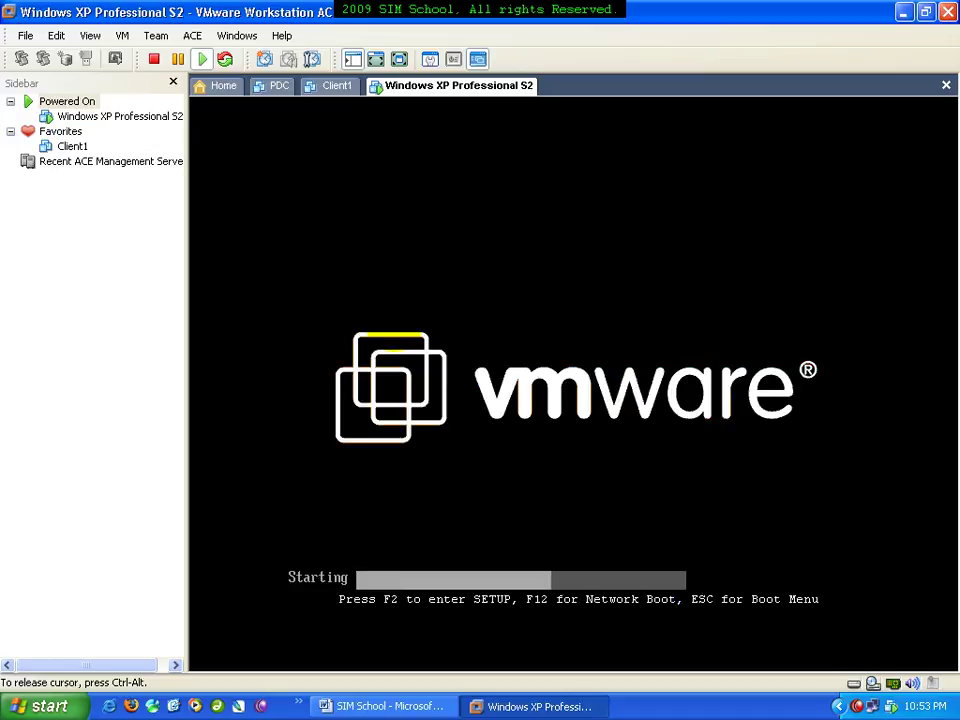
- Boot the virtual machine from the XP2 CD image to launch Windows Setup
key("ctrl+alt")
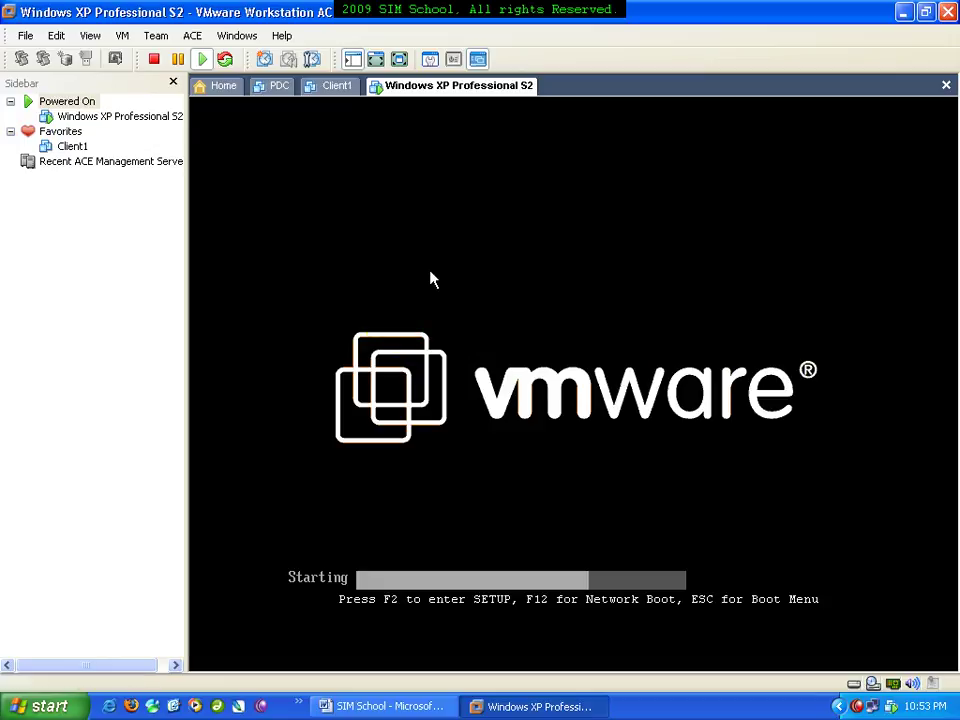
left_click(477, 335)
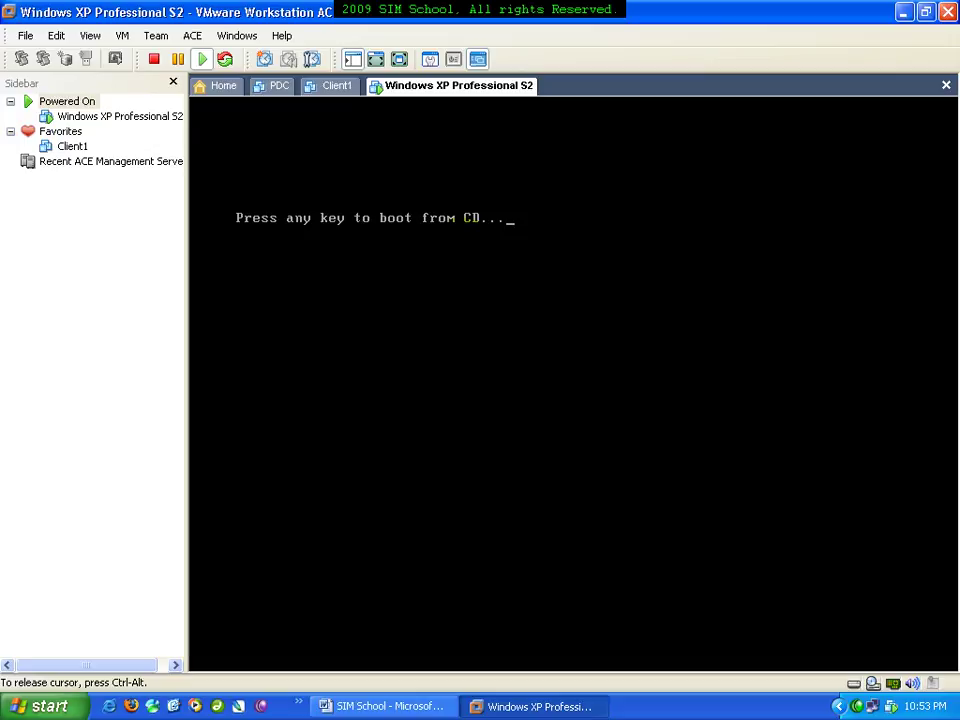
key("Return")
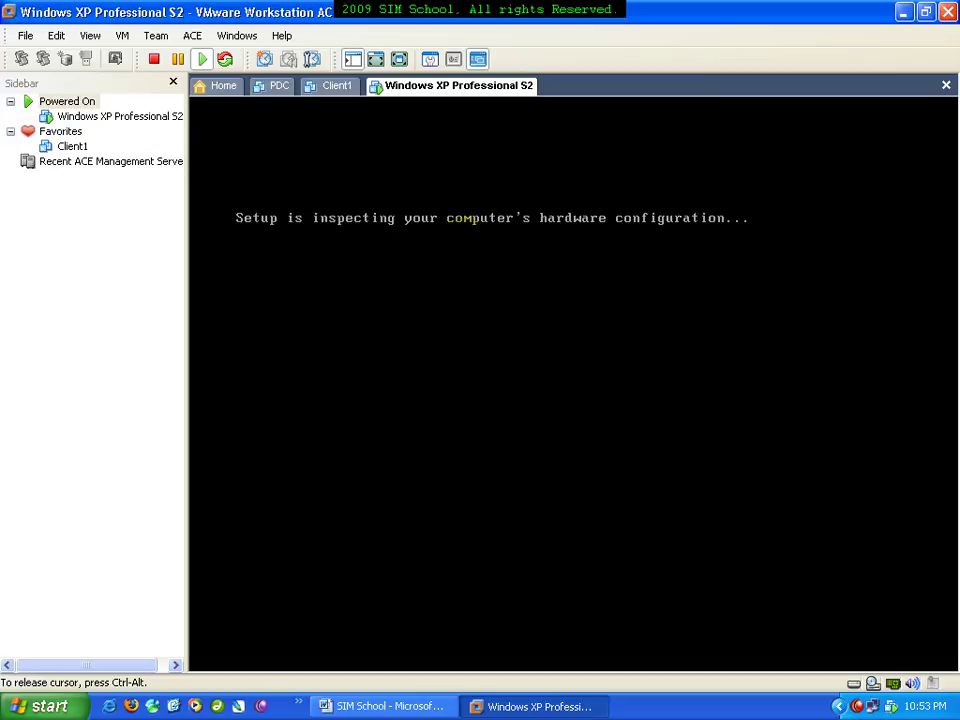